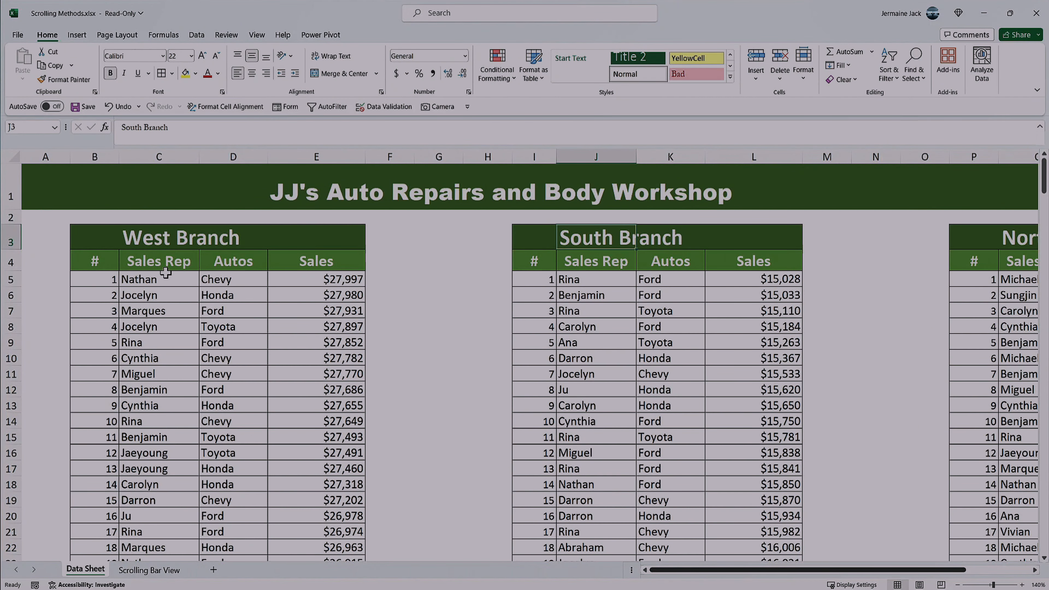
Step: Highlight the upper entries of the West Branch Sales Rep, Autos and Sales columns one after another
{"action": "left_click_drag", "start_coordinate": [165, 272], "coordinate": [182, 512]}
{"action": "left_click_drag", "start_coordinate": [248, 284], "coordinate": [247, 469]}
{"action": "left_click_drag", "start_coordinate": [318, 287], "coordinate": [315, 454]}
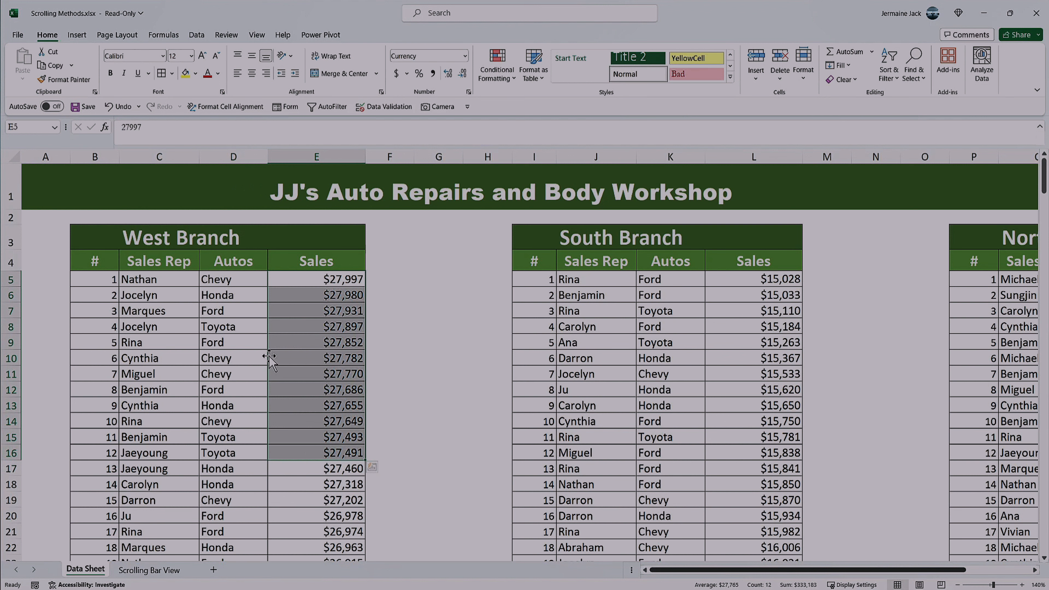
Step: Look through the West Branch records on Data Sheet, from the first sales rep to the end of the list and back
{"action": "left_click", "coordinate": [156, 283]}
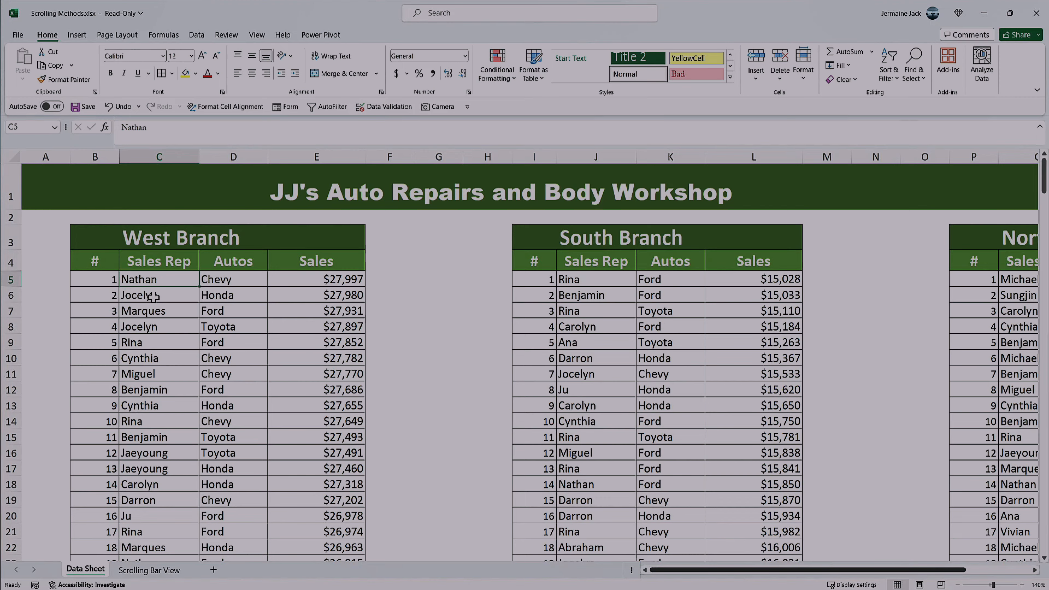
{"action": "key", "text": "ctrl+Down"}
{"action": "key", "text": "ctrl+Up"}
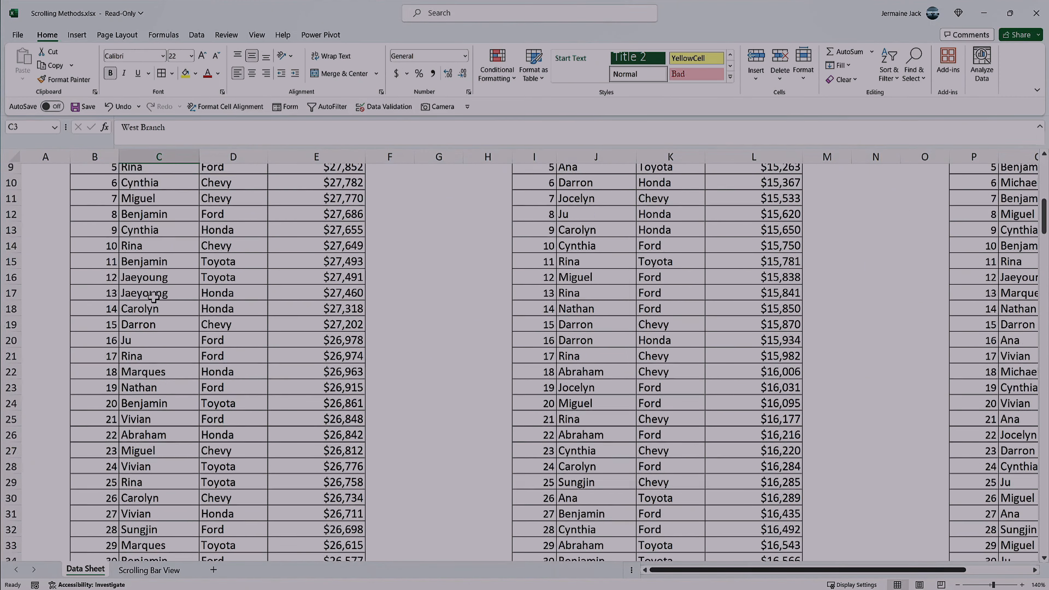
{"action": "key", "text": "ctrl+Up"}
{"action": "key", "text": "Down"}
{"action": "key", "text": "Down"}
{"action": "key", "text": "Down"}
{"action": "key", "text": "Down"}
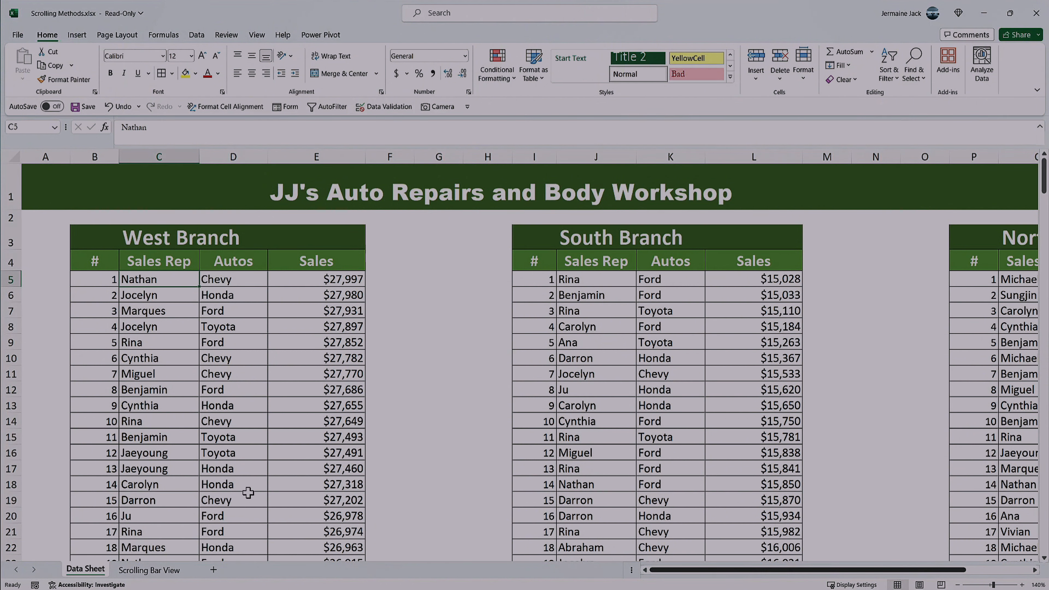
{"action": "scroll", "coordinate": [256, 417], "scroll_direction": "down", "scroll_amount": 11}
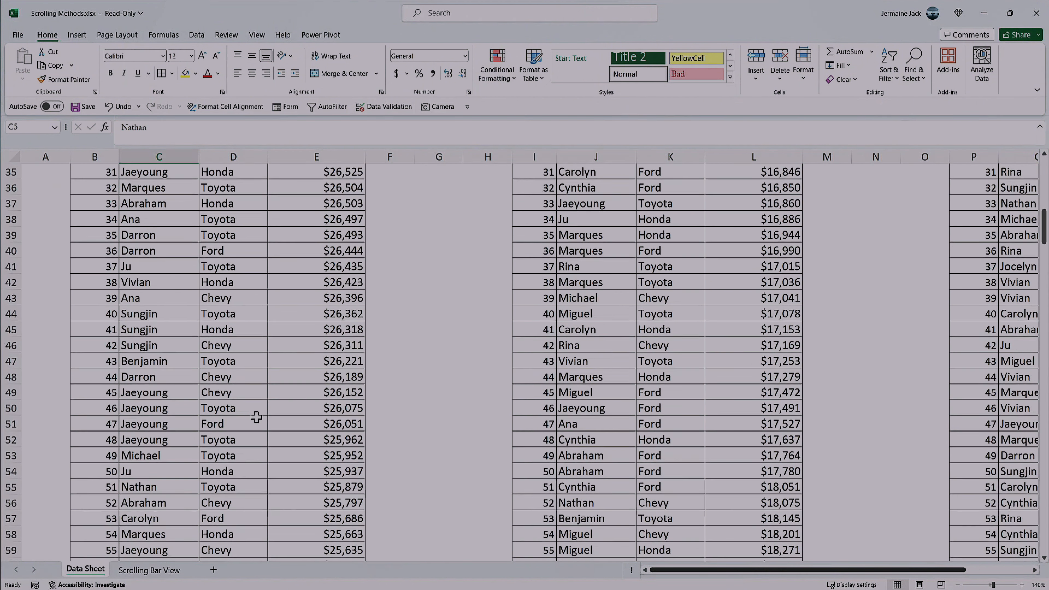
{"action": "scroll", "coordinate": [256, 417], "scroll_direction": "down", "scroll_amount": 6}
{"action": "scroll", "coordinate": [256, 418], "scroll_direction": "up", "scroll_amount": 14}
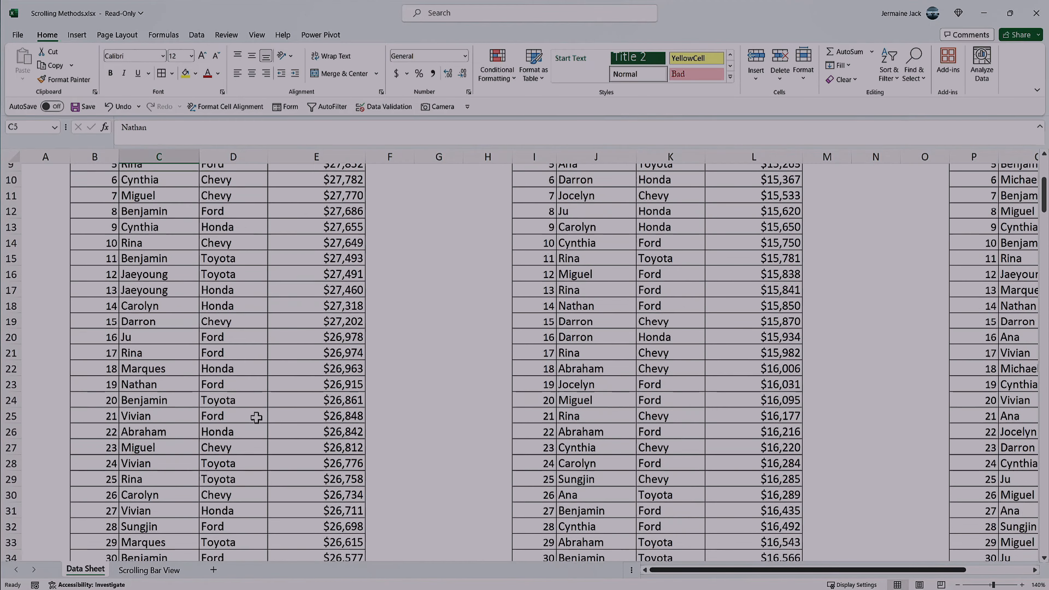
{"action": "scroll", "coordinate": [255, 417], "scroll_direction": "up", "scroll_amount": 3}
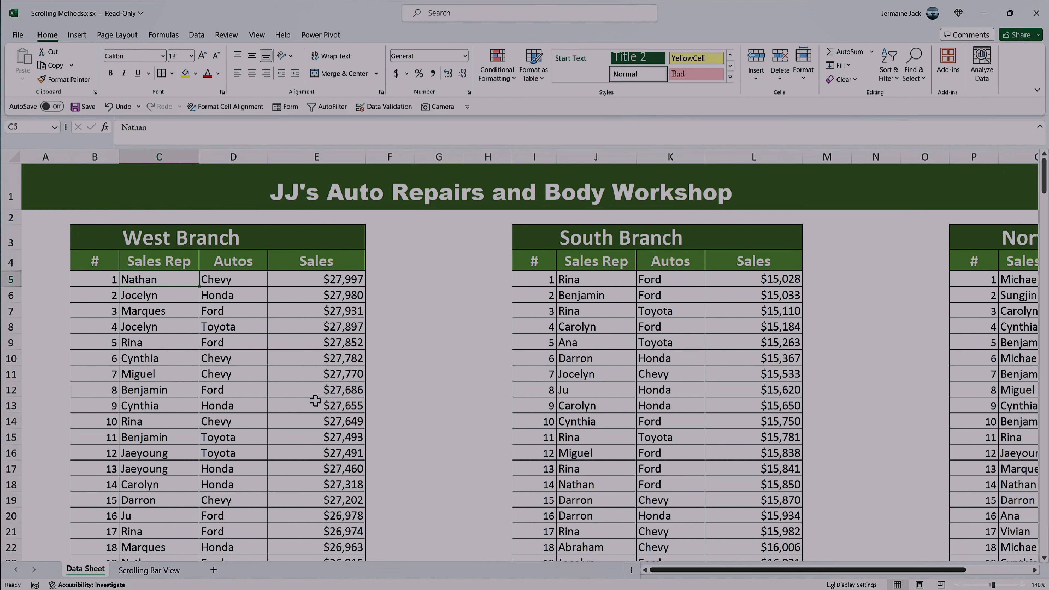
{"action": "scroll", "coordinate": [293, 335], "scroll_direction": "down", "scroll_amount": 6}
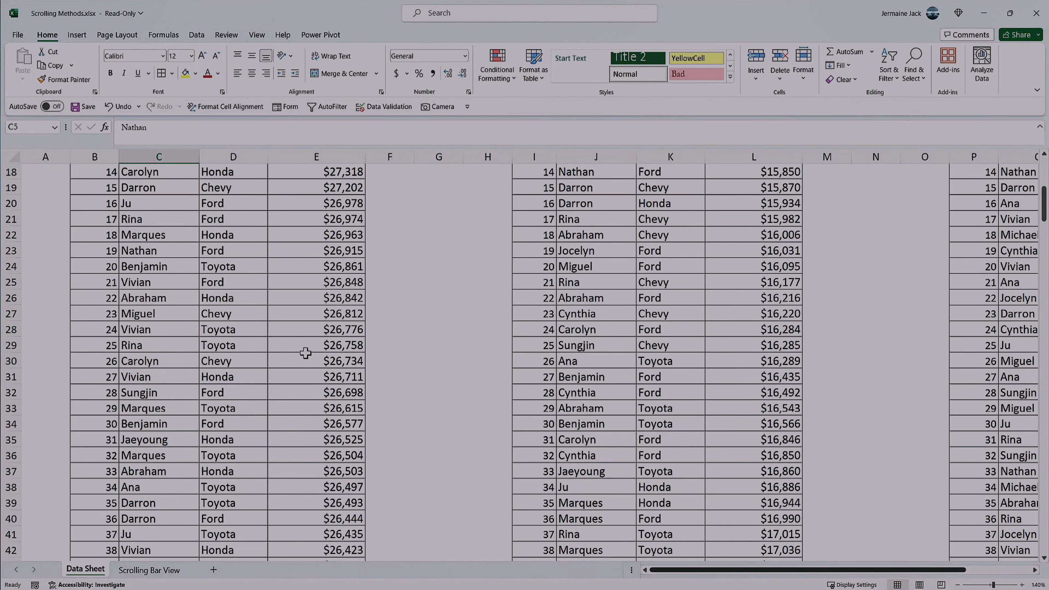
{"action": "scroll", "coordinate": [311, 354], "scroll_direction": "up", "scroll_amount": 6}
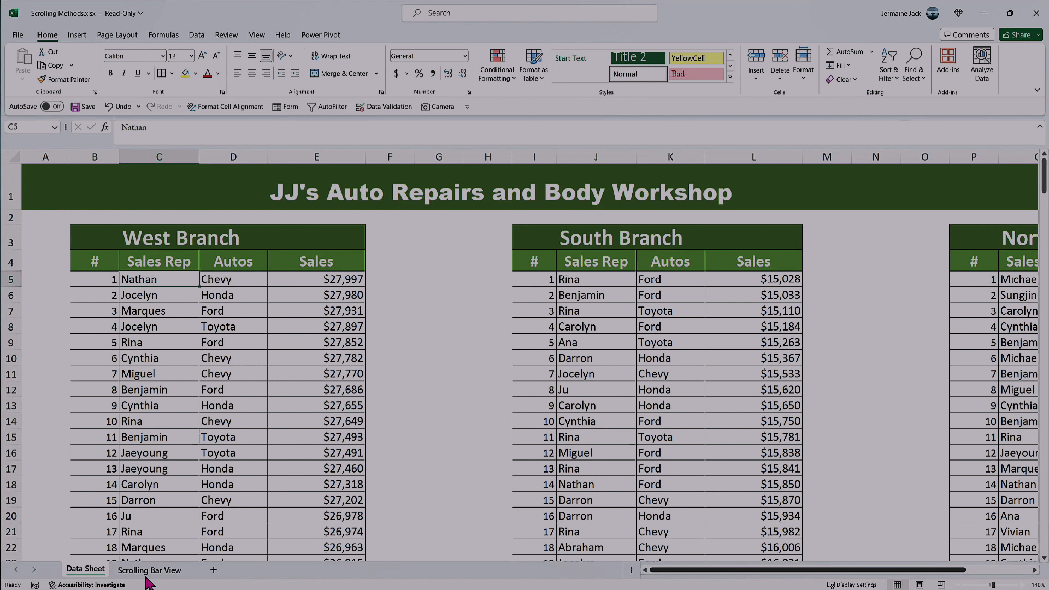
{"action": "left_click", "coordinate": [152, 438]}
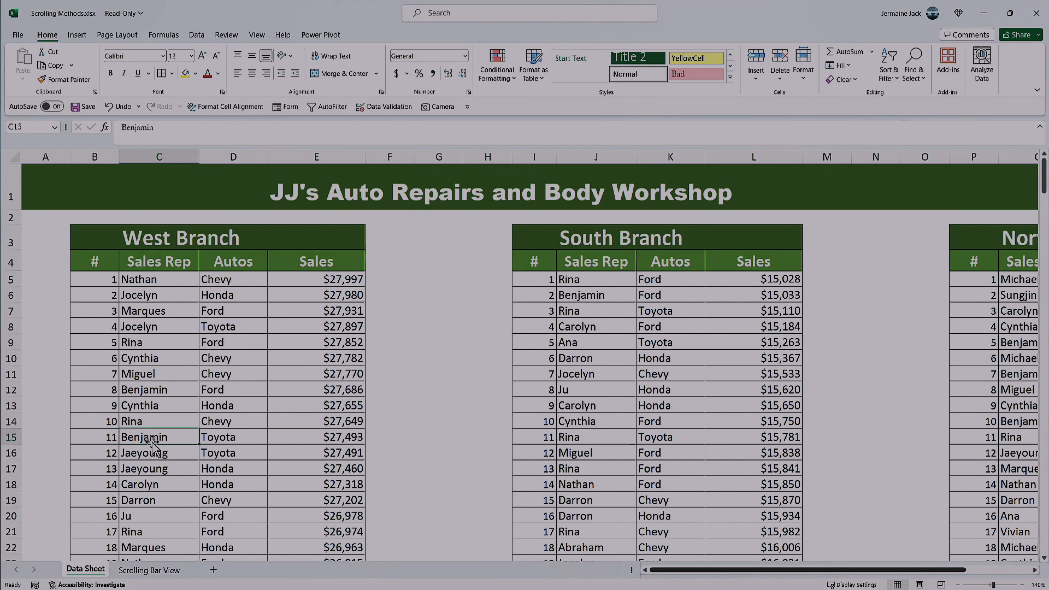
{"action": "left_click", "coordinate": [323, 377]}
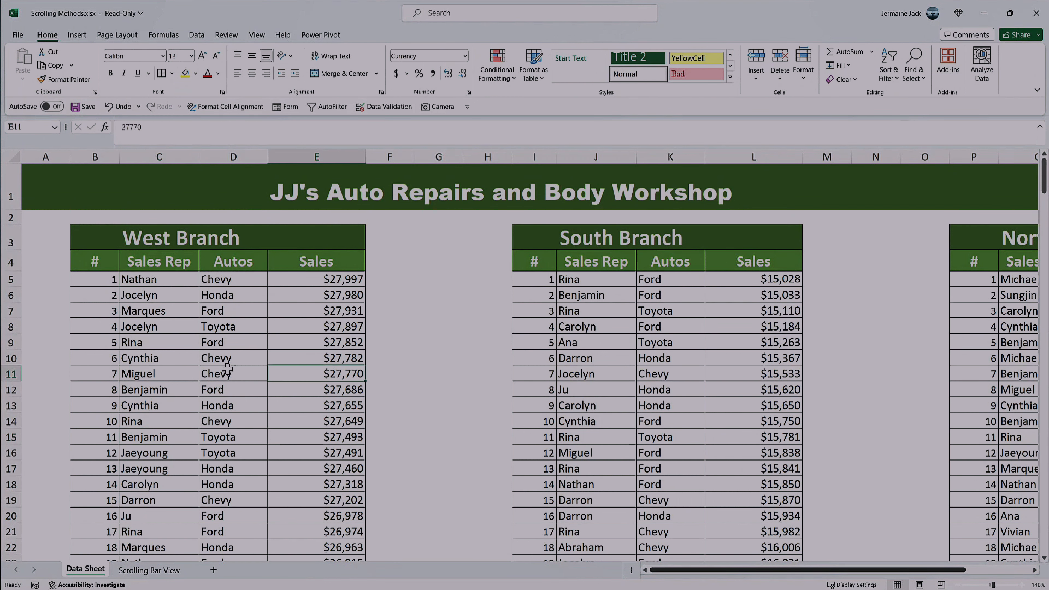
{"action": "left_click", "coordinate": [189, 345]}
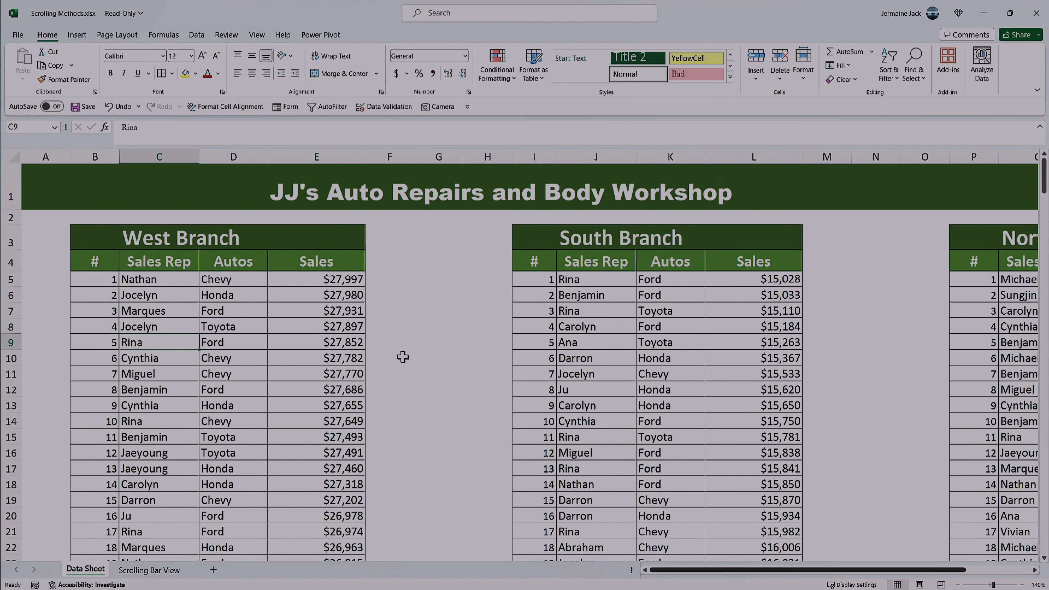
{"action": "left_click", "coordinate": [625, 346]}
{"action": "left_click", "coordinate": [254, 426]}
{"action": "left_click", "coordinate": [158, 346]}
Step: View the Scrolling Bar View sheet and return to Data Sheet
{"action": "left_click", "coordinate": [166, 572]}
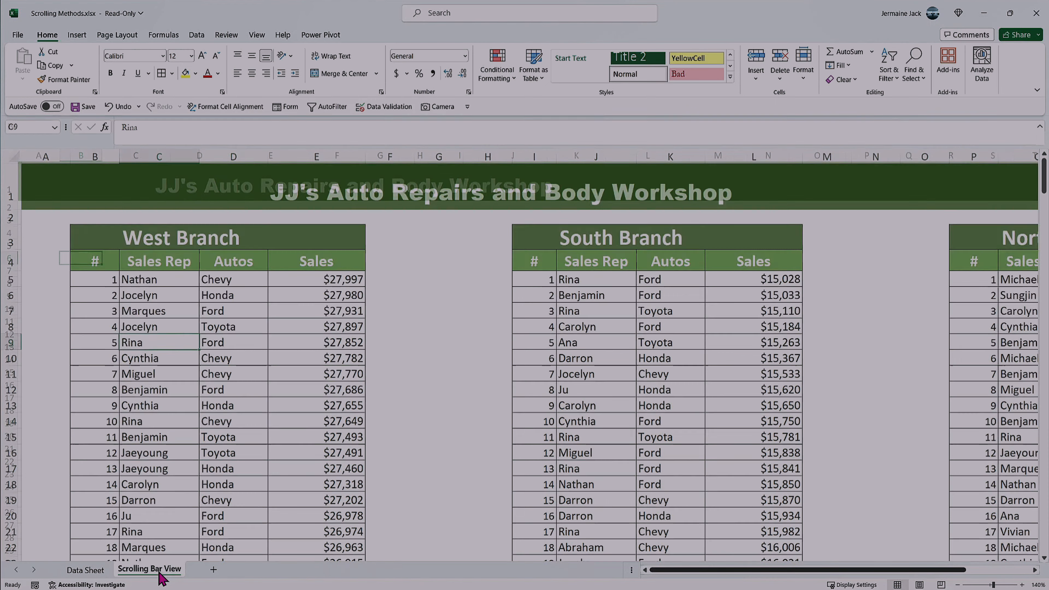
{"action": "left_click", "coordinate": [189, 307]}
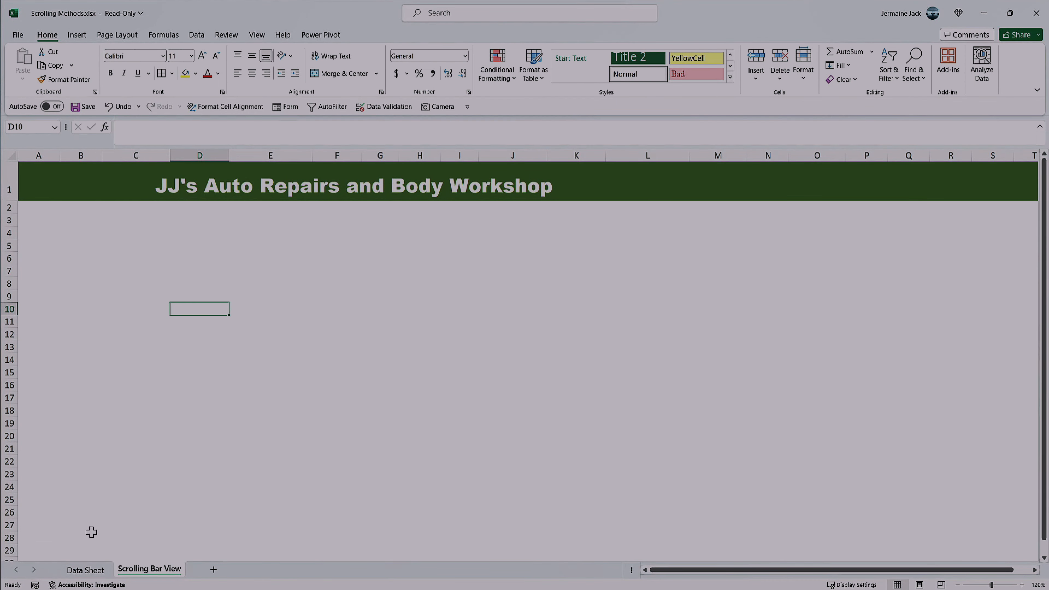
{"action": "left_click", "coordinate": [98, 571]}
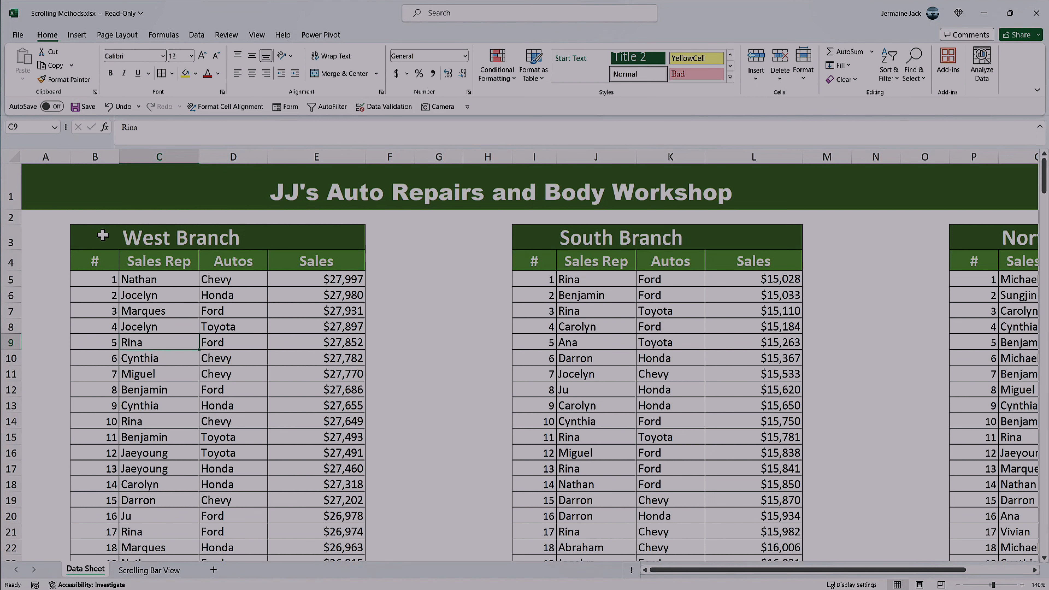
Step: Copy the West Branch heading rows B3:E4 from Data Sheet to B3 of Scrolling Bar View, including their column widths
{"action": "left_click_drag", "start_coordinate": [101, 237], "coordinate": [289, 254]}
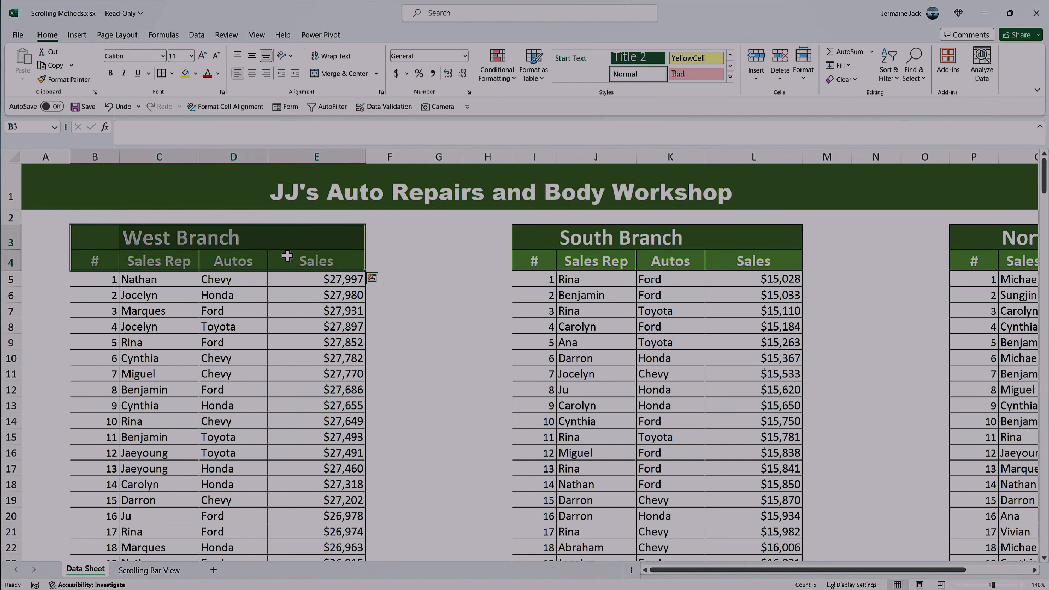
{"action": "key", "text": "ctrl+c"}
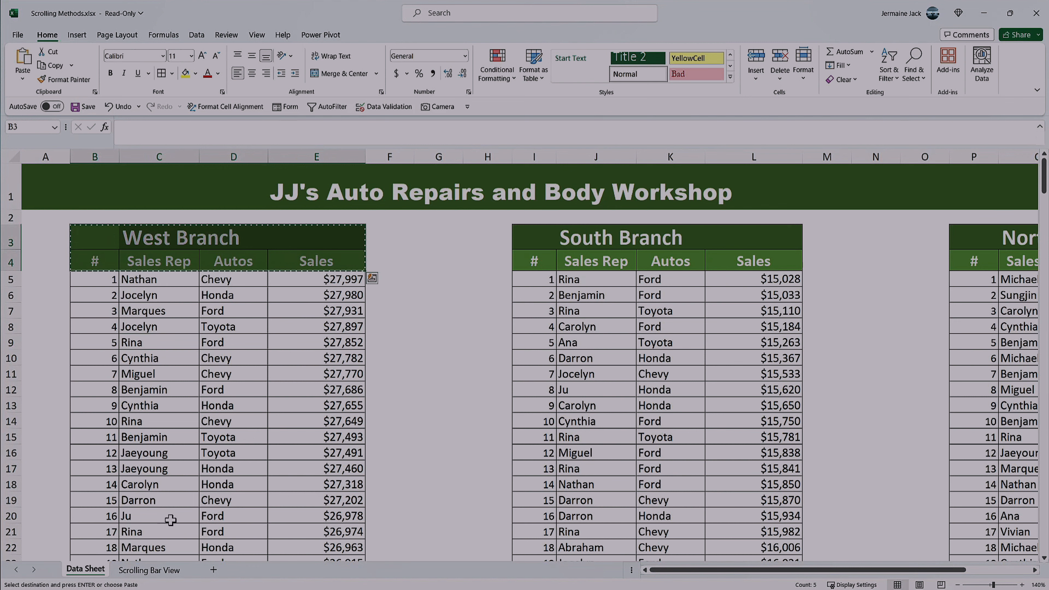
{"action": "left_click", "coordinate": [160, 578]}
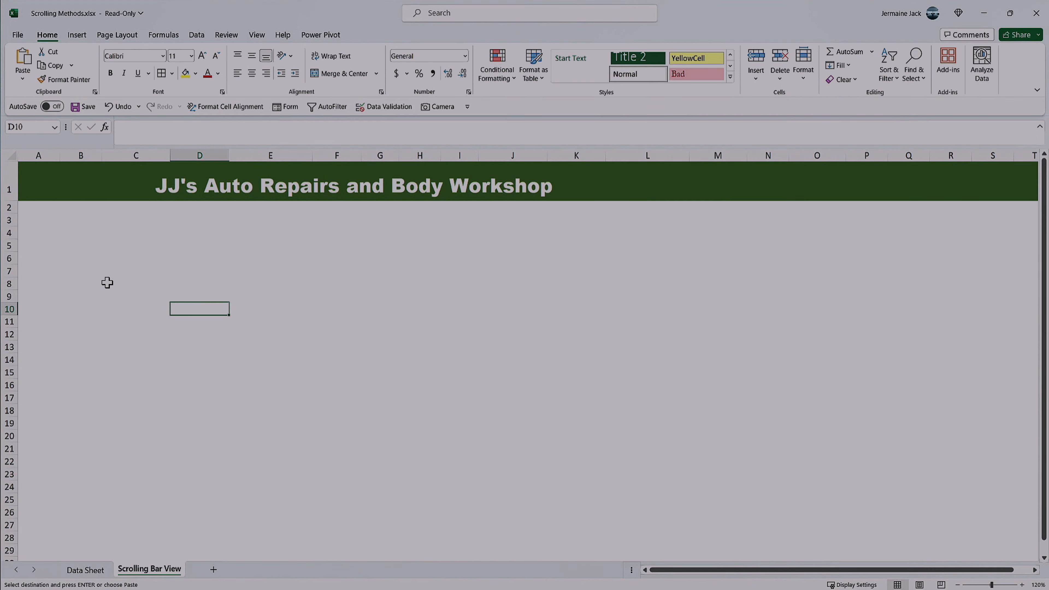
{"action": "left_click", "coordinate": [92, 570]}
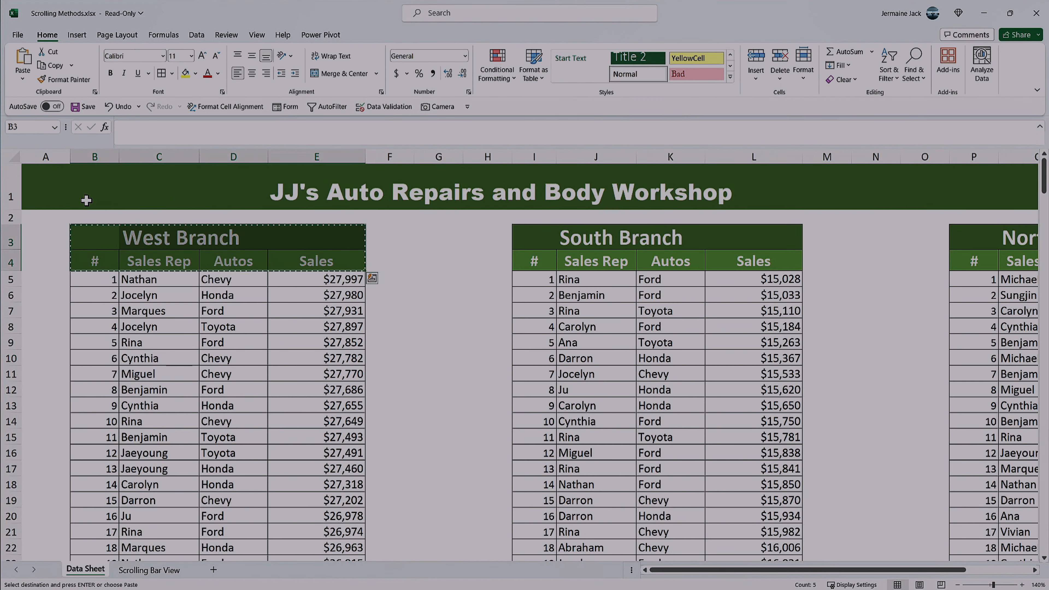
{"action": "left_click", "coordinate": [136, 570]}
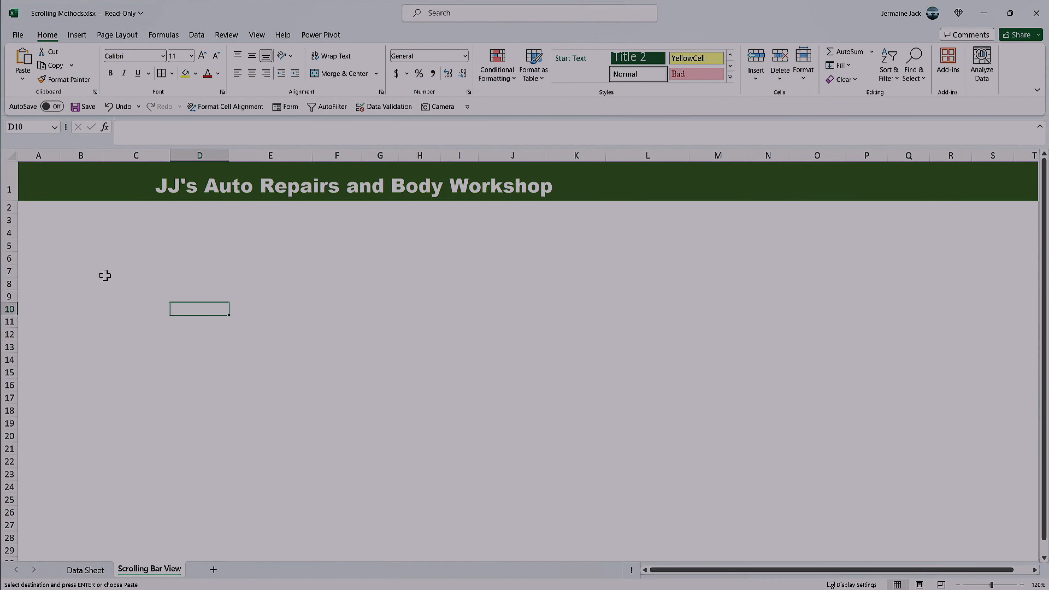
{"action": "left_click", "coordinate": [79, 223]}
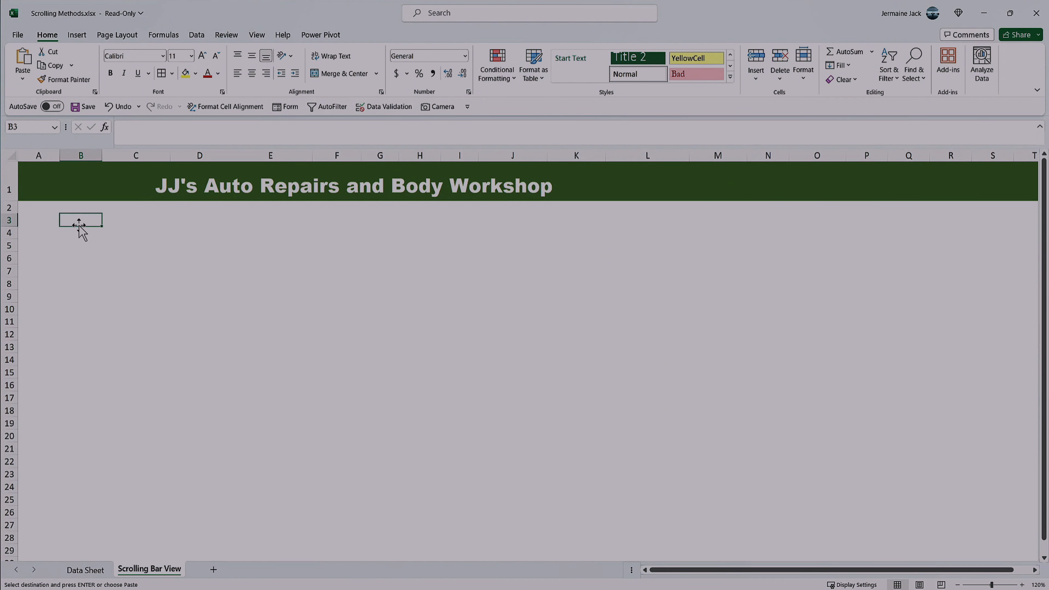
{"action": "key", "text": "ctrl+alt+v"}
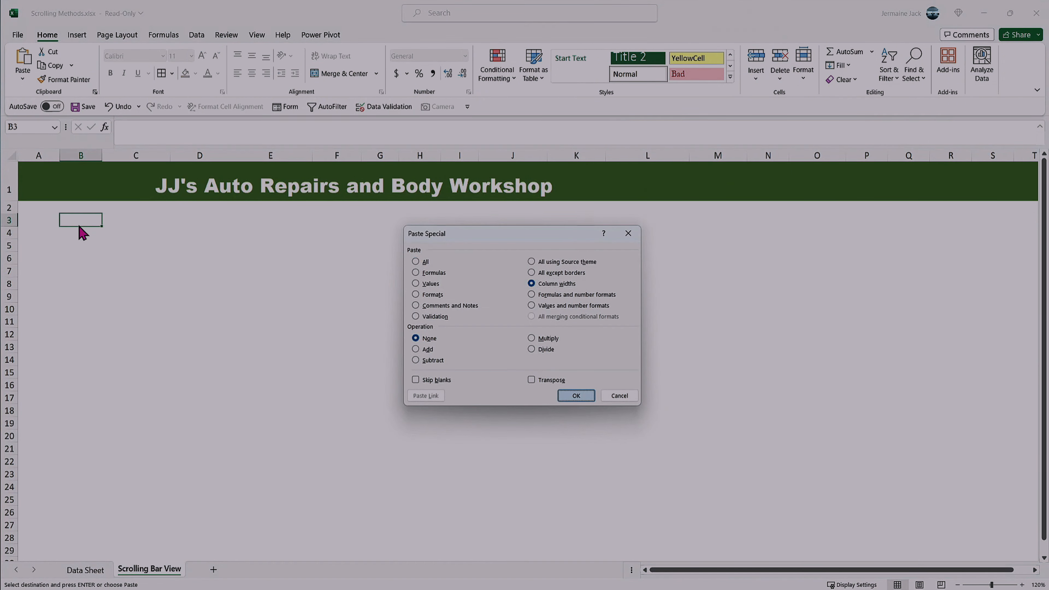
{"action": "key", "text": "Return"}
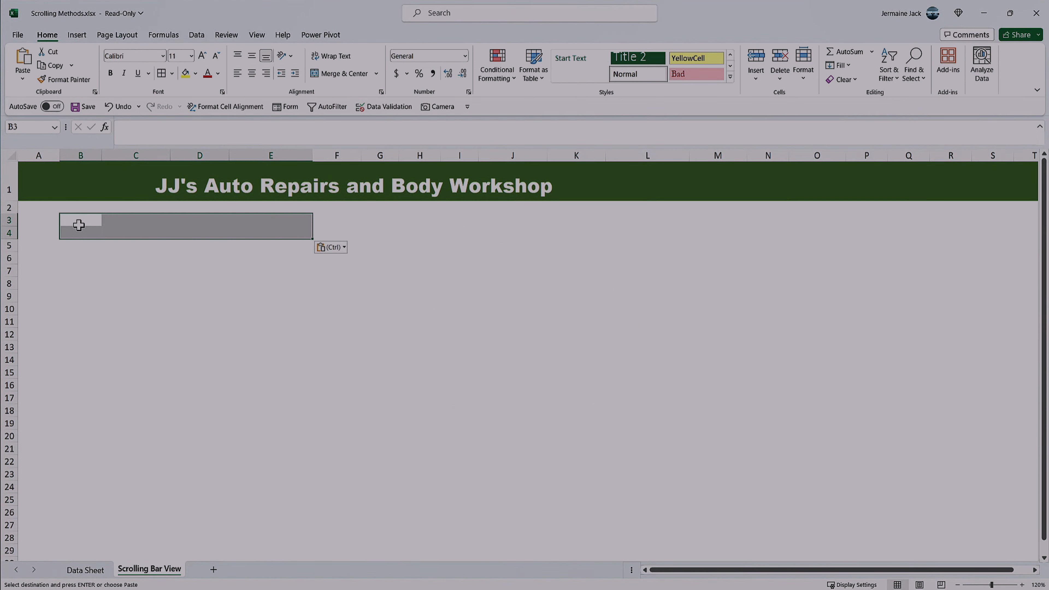
{"action": "key", "text": "Return"}
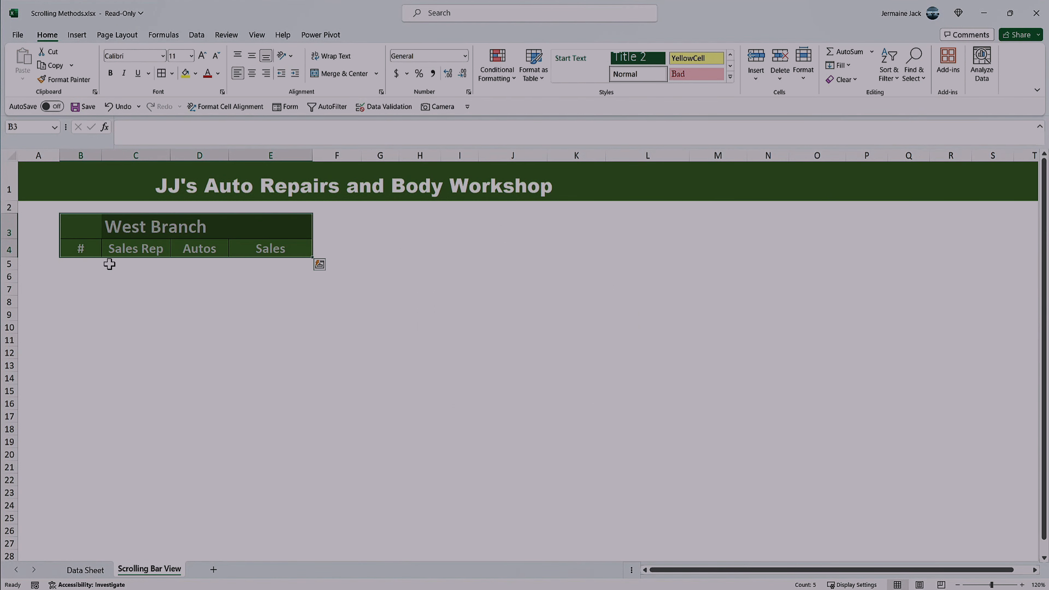
{"action": "left_click", "coordinate": [106, 299]}
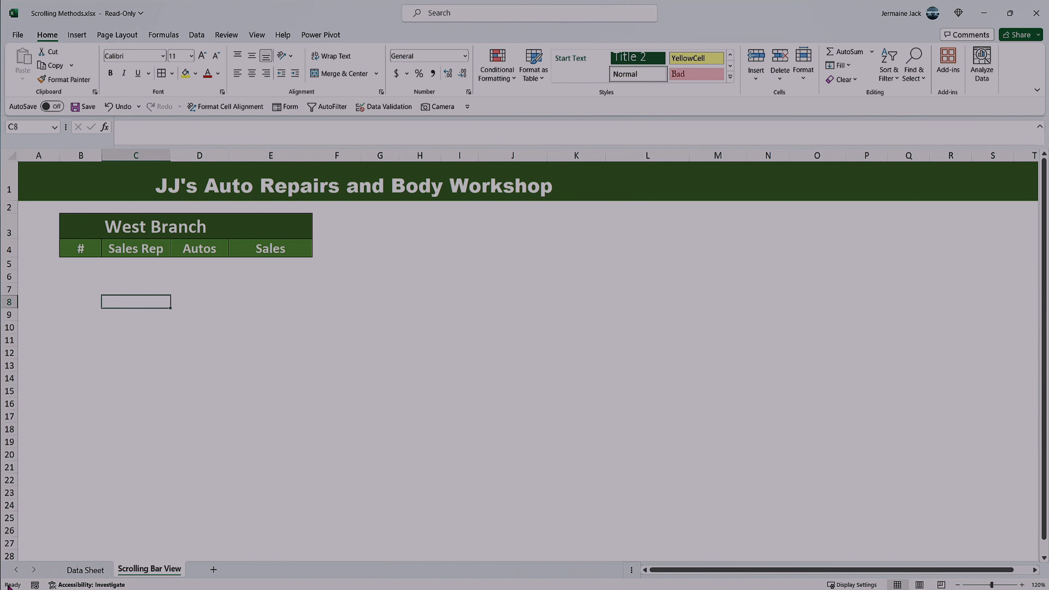
Step: Copy the South Branch heading rows I3:L4 from Data Sheet to I3 of Scrolling Bar View, including their column widths
{"action": "left_click", "coordinate": [82, 569]}
{"action": "left_click_drag", "start_coordinate": [537, 237], "coordinate": [721, 258]}
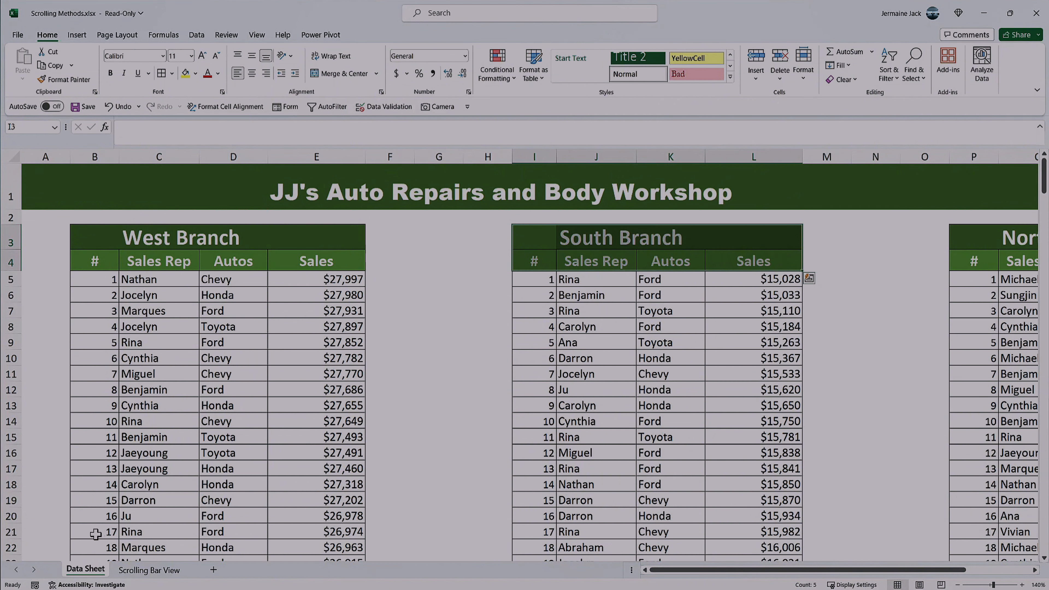
{"action": "key", "text": "ctrl+c"}
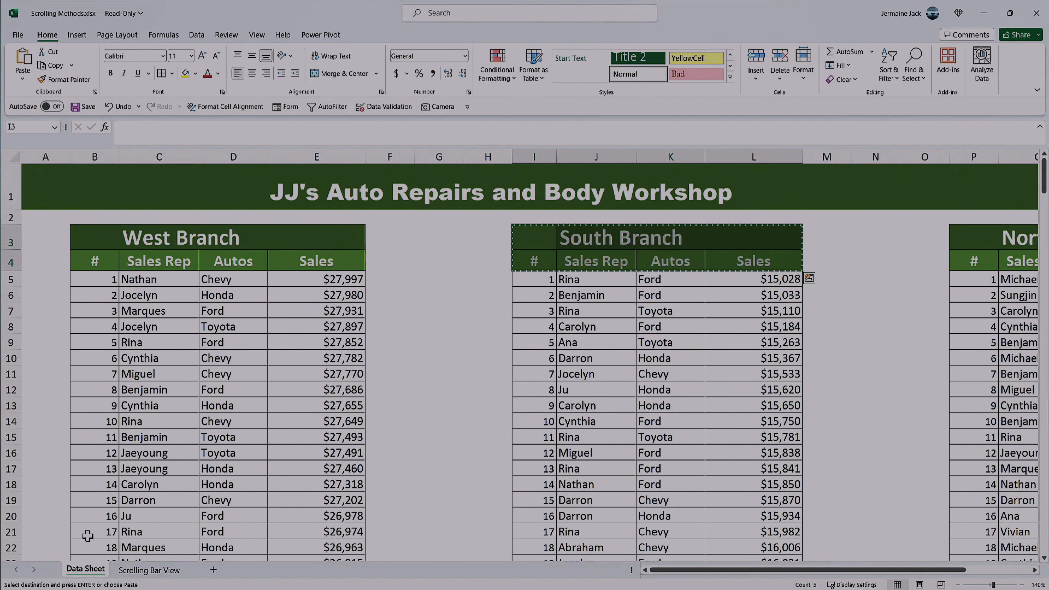
{"action": "left_click", "coordinate": [149, 570]}
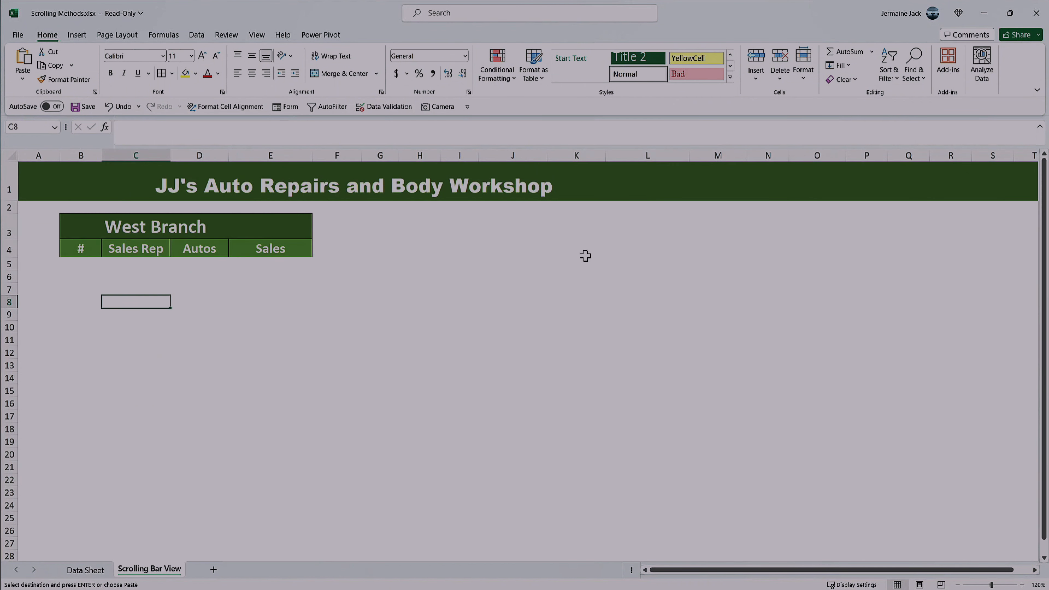
{"action": "left_click", "coordinate": [460, 222]}
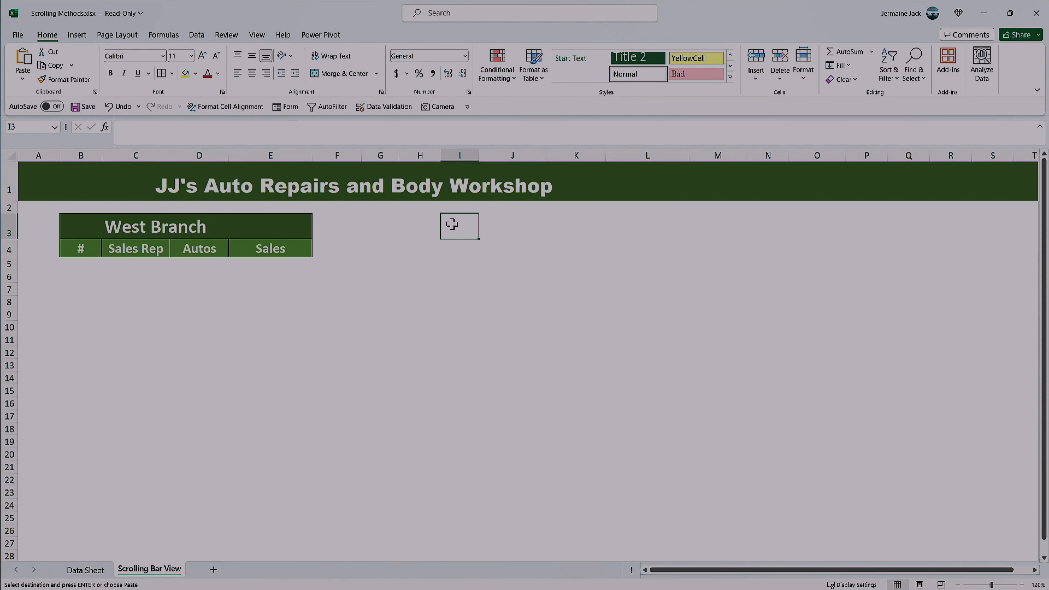
{"action": "key", "text": "ctrl+alt+v"}
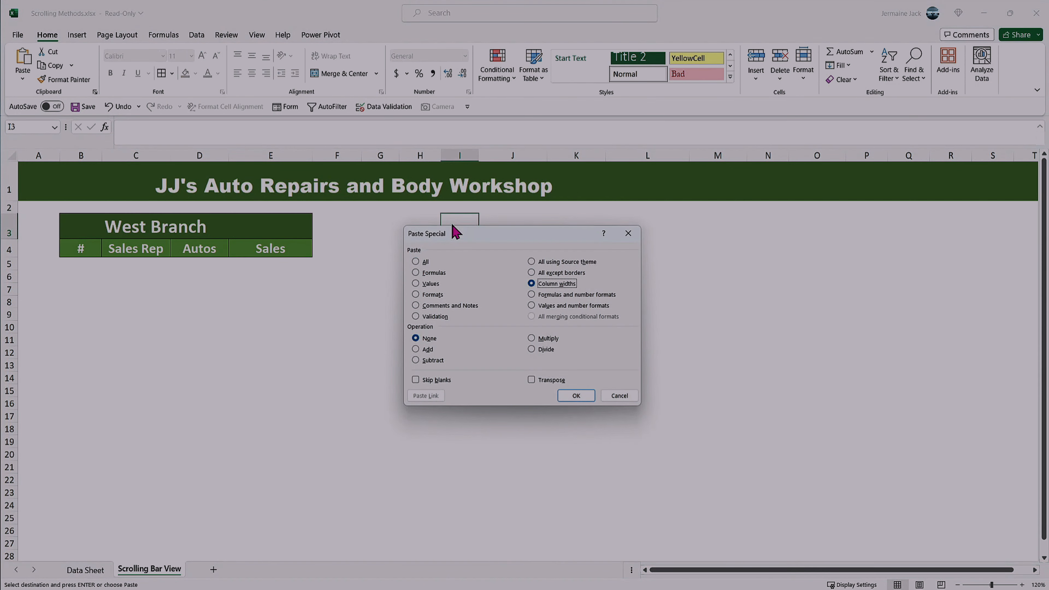
{"action": "key", "text": "Return"}
{"action": "key", "text": "Return"}
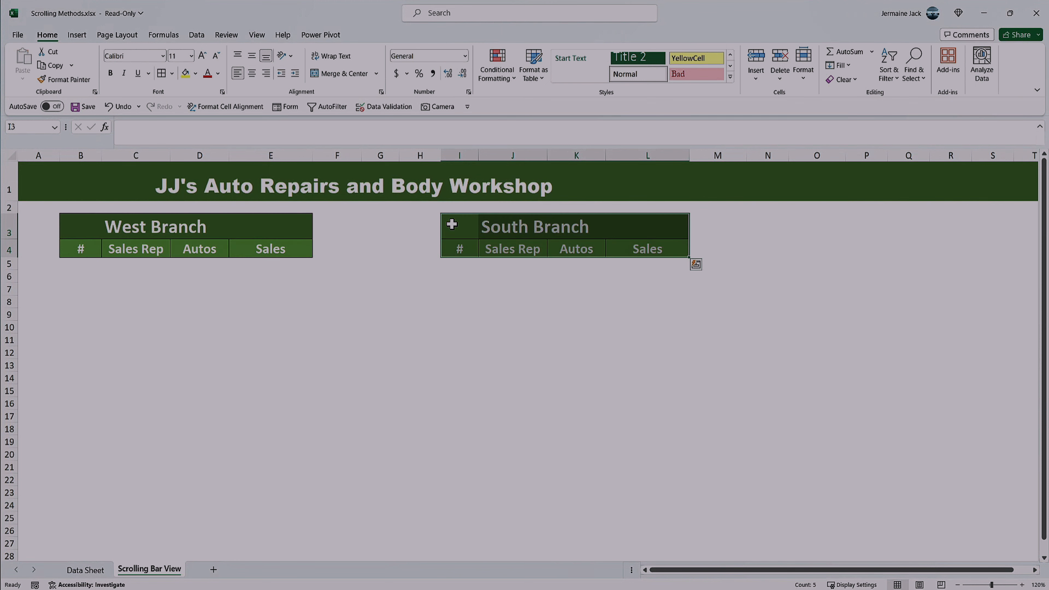
{"action": "left_click", "coordinate": [81, 264]}
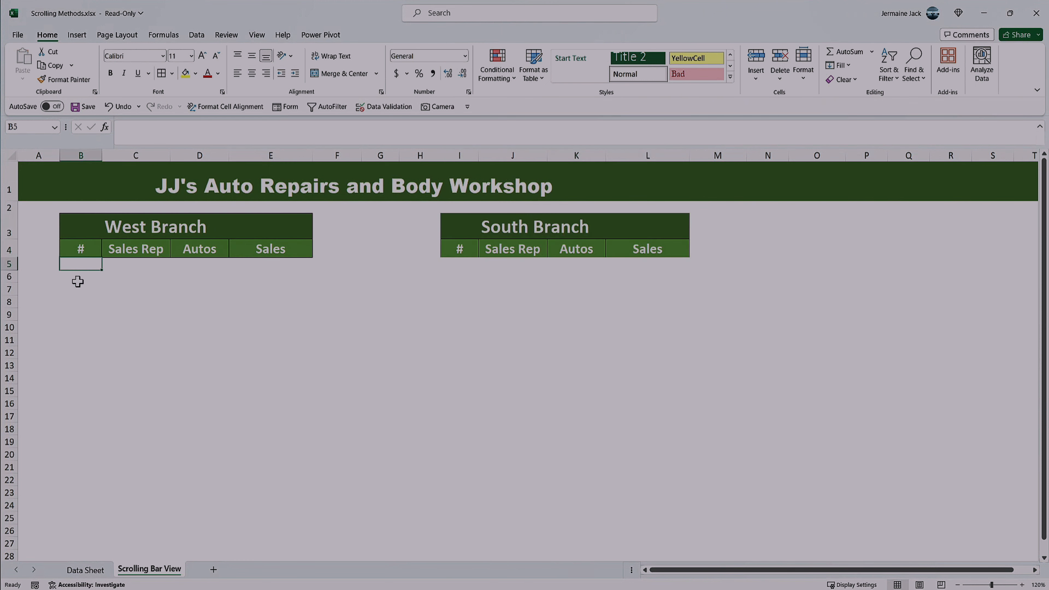
Step: Highlight the first ten West Branch records, B5:E14, on Data Sheet and look at the records below them
{"action": "left_click", "coordinate": [96, 574]}
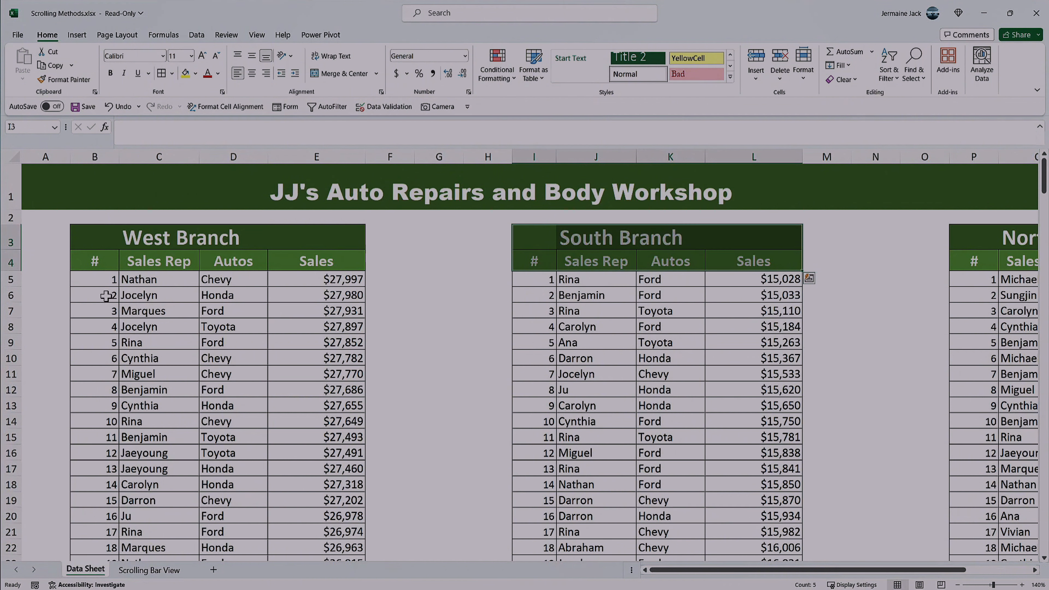
{"action": "left_click_drag", "start_coordinate": [104, 280], "coordinate": [310, 419]}
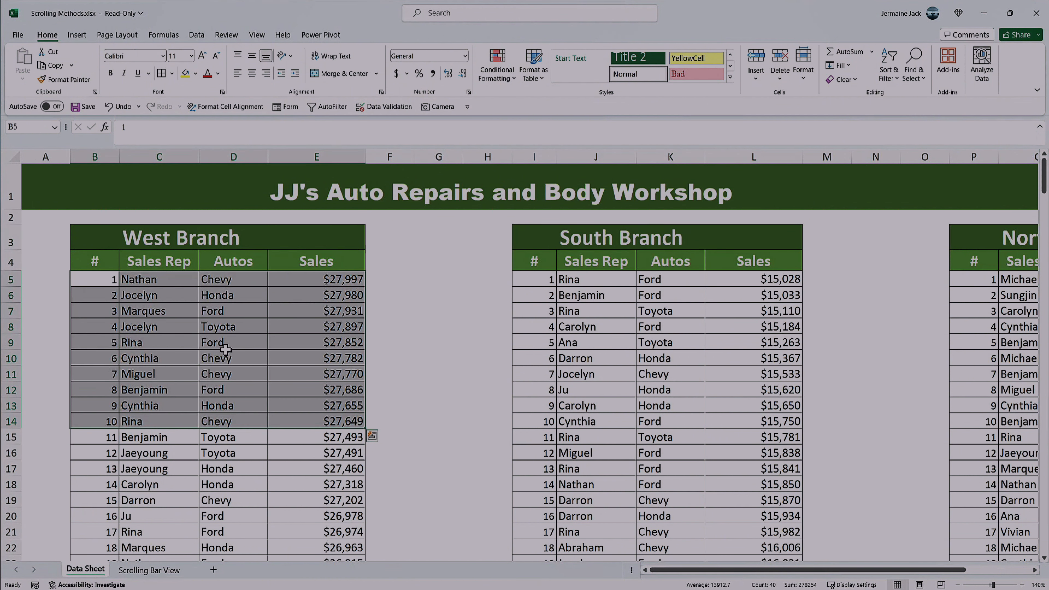
{"action": "scroll", "coordinate": [234, 351], "scroll_direction": "down", "scroll_amount": 1}
{"action": "scroll", "coordinate": [233, 351], "scroll_direction": "down", "scroll_amount": 1}
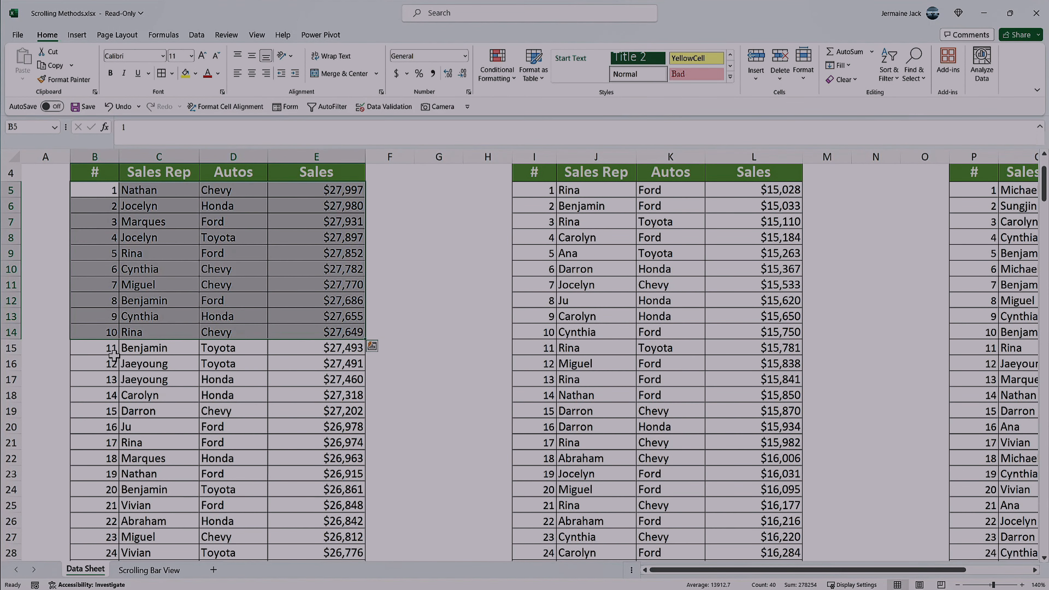
Step: Compare the first and second groups of ten West Branch records on Data Sheet by highlighting each group
{"action": "left_click", "coordinate": [108, 351]}
{"action": "left_click_drag", "start_coordinate": [107, 350], "coordinate": [326, 491]}
{"action": "scroll", "coordinate": [165, 405], "scroll_direction": "up", "scroll_amount": 1}
{"action": "left_click", "coordinate": [113, 285]}
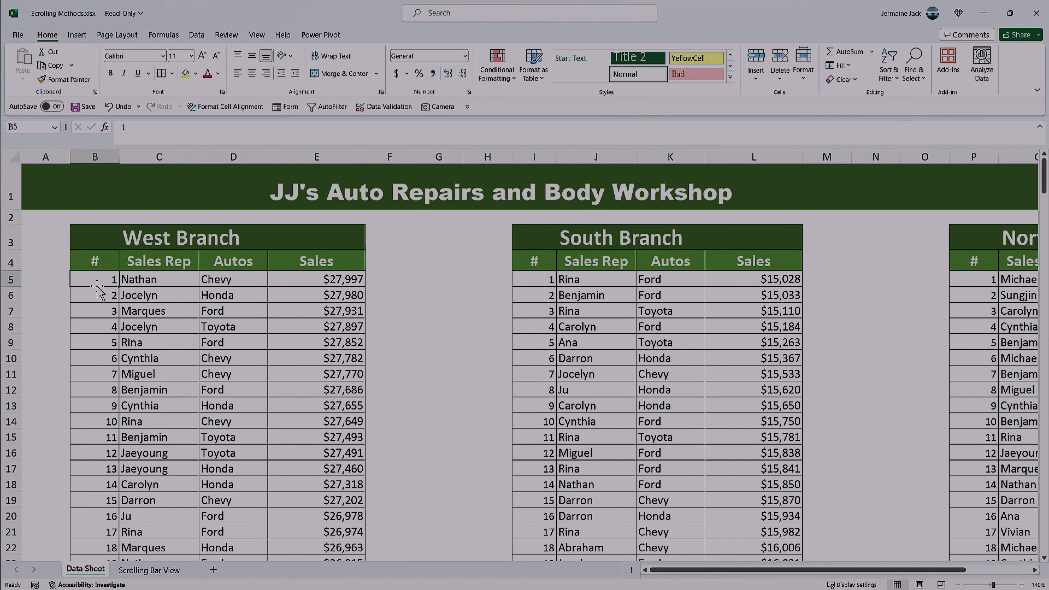
{"action": "left_click_drag", "start_coordinate": [97, 277], "coordinate": [99, 422]}
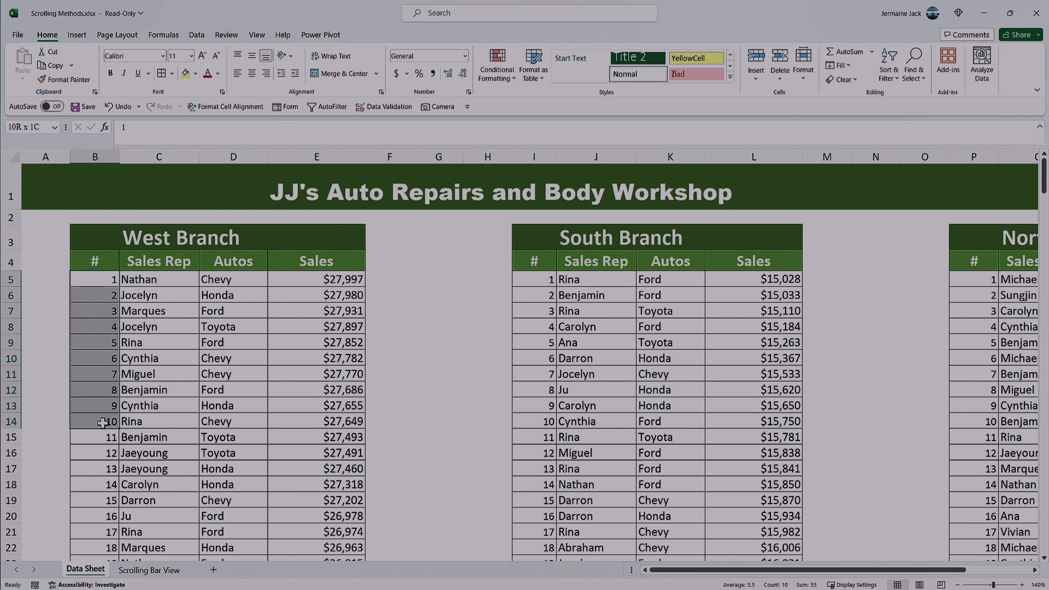
{"action": "scroll", "coordinate": [88, 362], "scroll_direction": "down", "scroll_amount": 1}
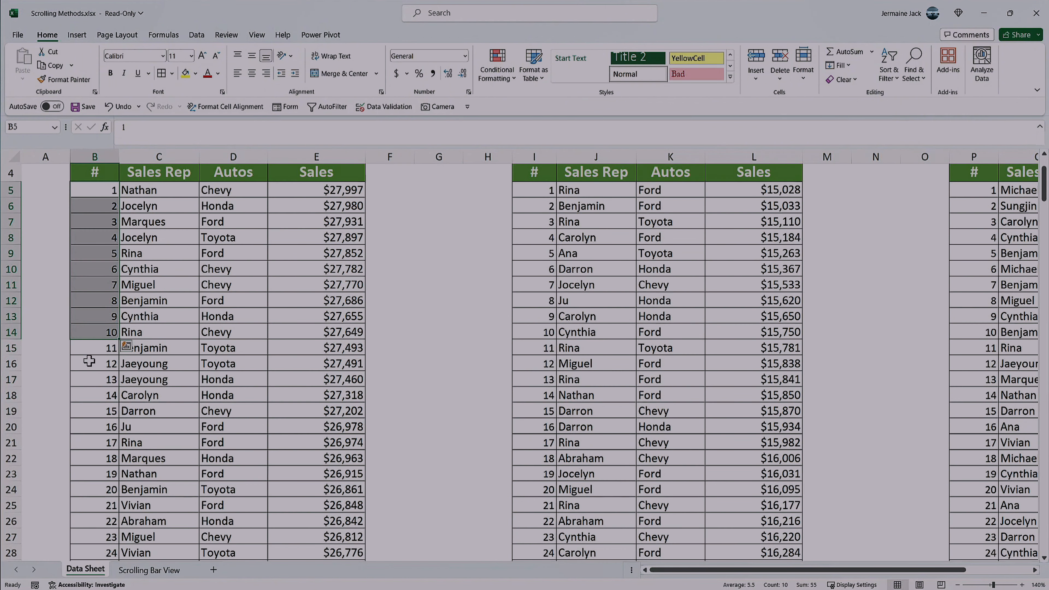
{"action": "left_click_drag", "start_coordinate": [83, 345], "coordinate": [110, 486]}
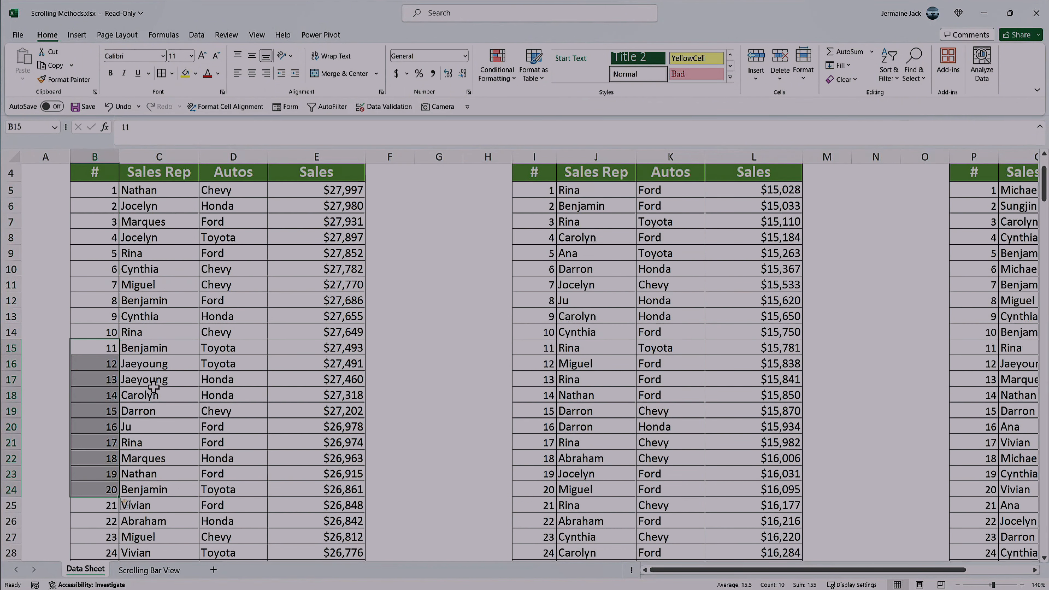
{"action": "scroll", "coordinate": [154, 386], "scroll_direction": "up", "scroll_amount": 1}
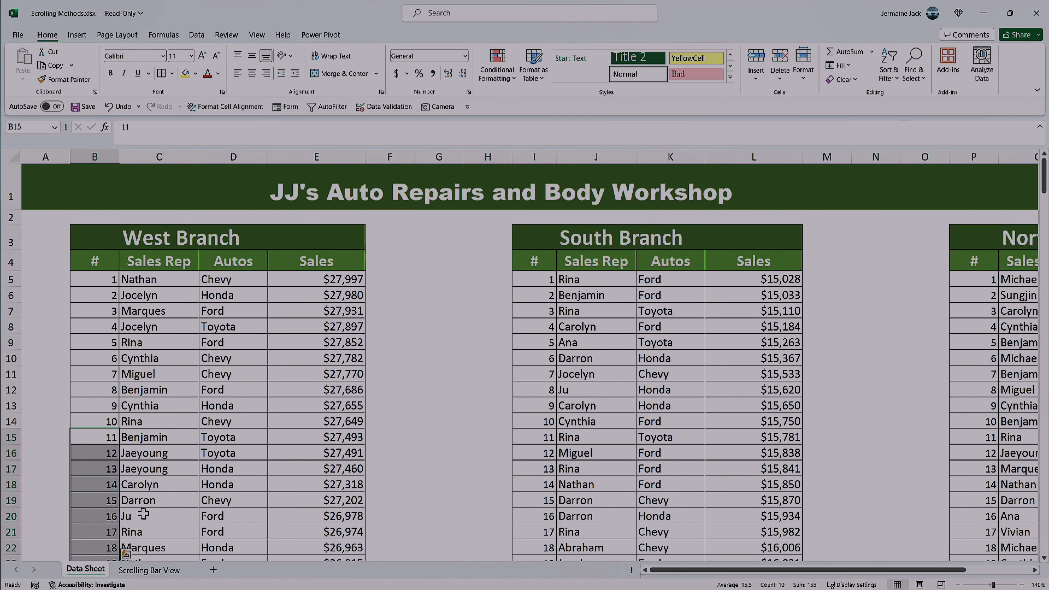
Step: Apply borders to all cells of the ten-row West Branch area B5:E14 on Scrolling Bar View
{"action": "left_click", "coordinate": [148, 570]}
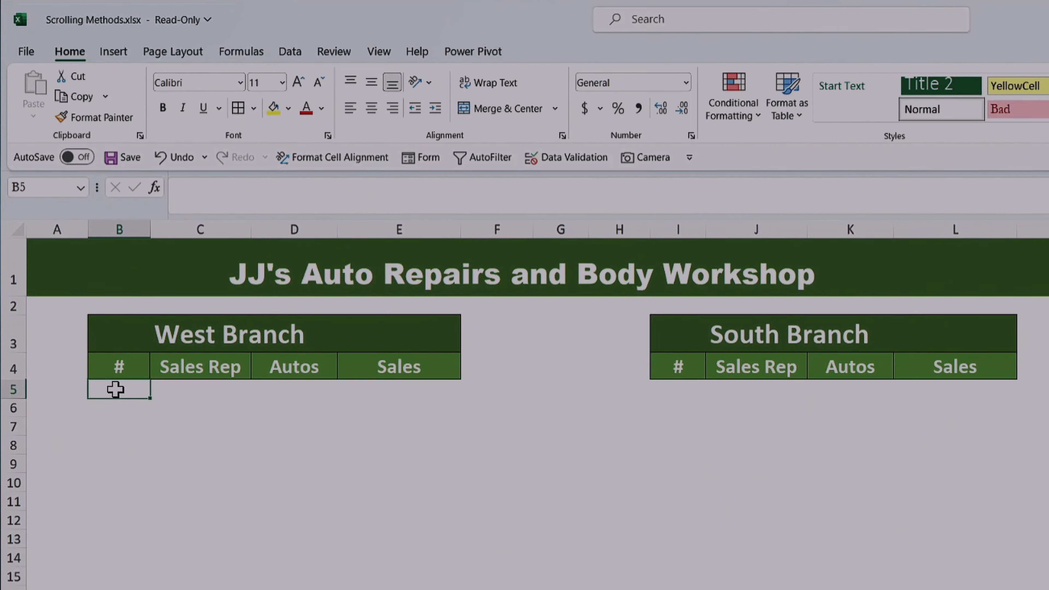
{"action": "left_click_drag", "start_coordinate": [114, 387], "coordinate": [346, 550]}
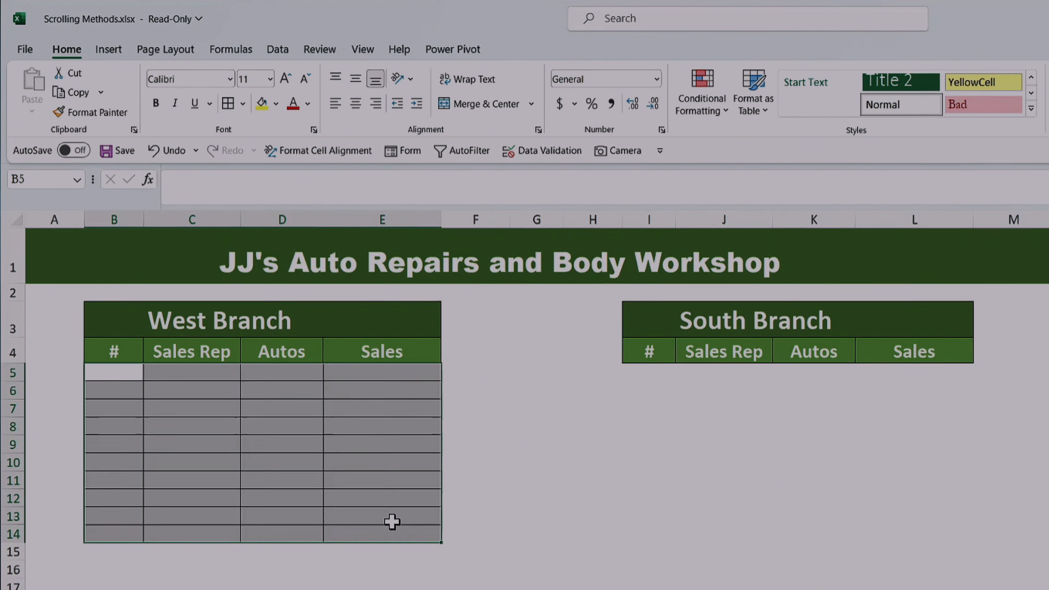
{"action": "key", "text": "Right"}
{"action": "key", "text": "Right"}
{"action": "key", "text": "Right"}
{"action": "key", "text": "Right"}
{"action": "key", "text": "Right"}
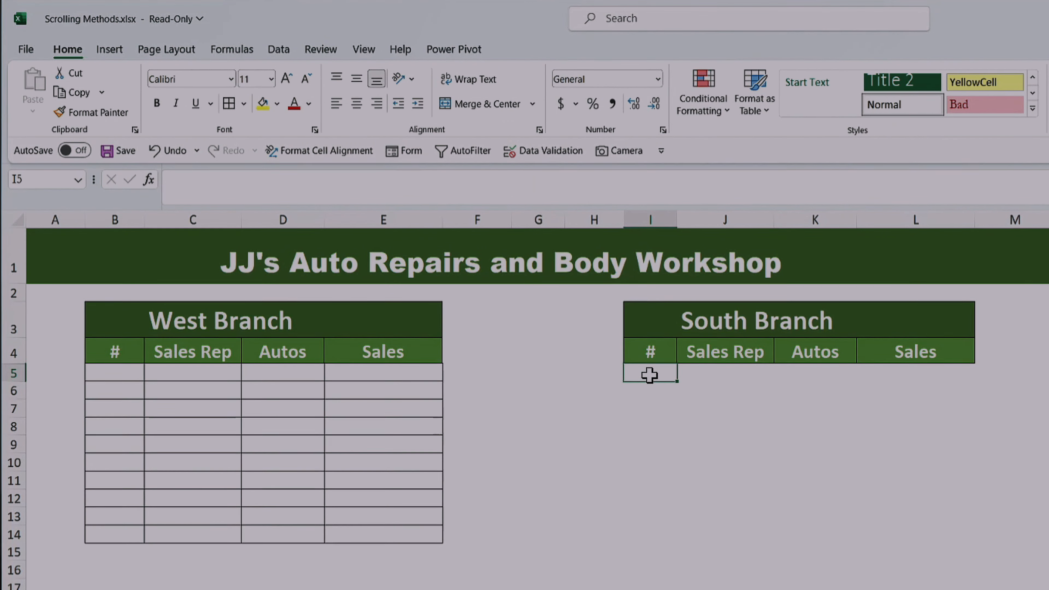
Step: Repeat the cell borders on the ten-row South Branch area I5:L14
{"action": "left_click_drag", "start_coordinate": [651, 384], "coordinate": [670, 531]}
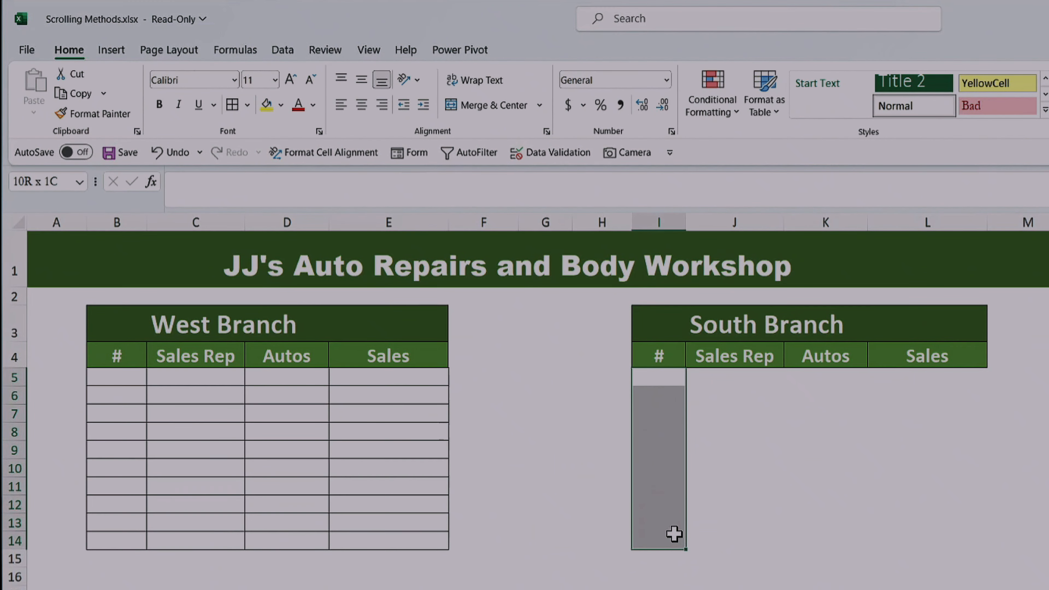
{"action": "left_click_drag", "start_coordinate": [676, 535], "coordinate": [931, 544]}
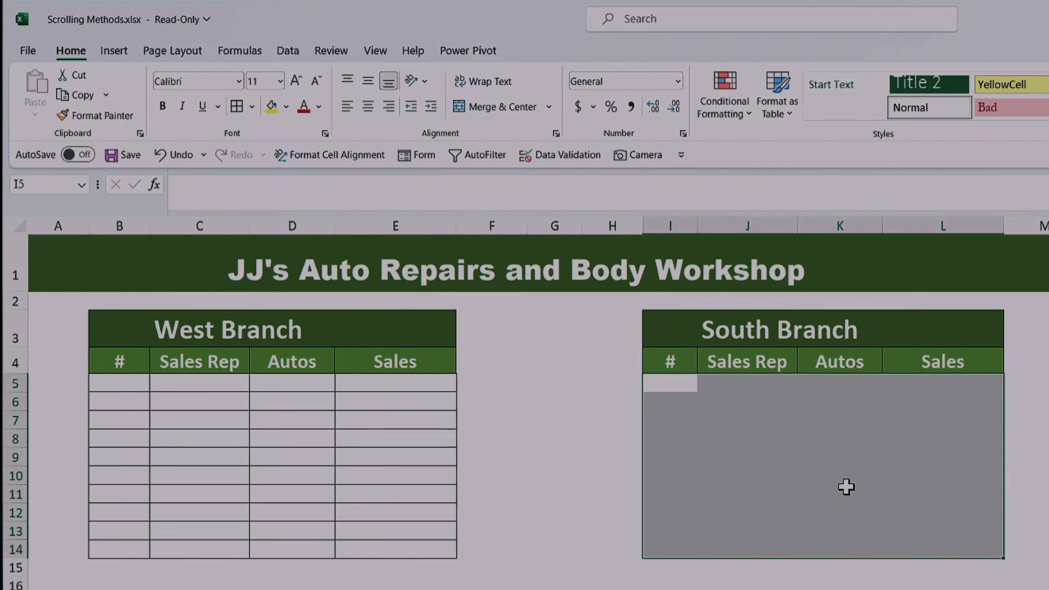
{"action": "key", "text": "F4"}
Step: Return to Data Sheet and highlight West Branch records 1–10 in B5:E14, followed by records 11–20 in B15:E24
{"action": "key", "text": "Left"}
{"action": "key", "text": "Left"}
{"action": "key", "text": "Left"}
{"action": "key", "text": "Left"}
{"action": "key", "text": "Left"}
{"action": "key", "text": "Left"}
{"action": "key", "text": "Left"}
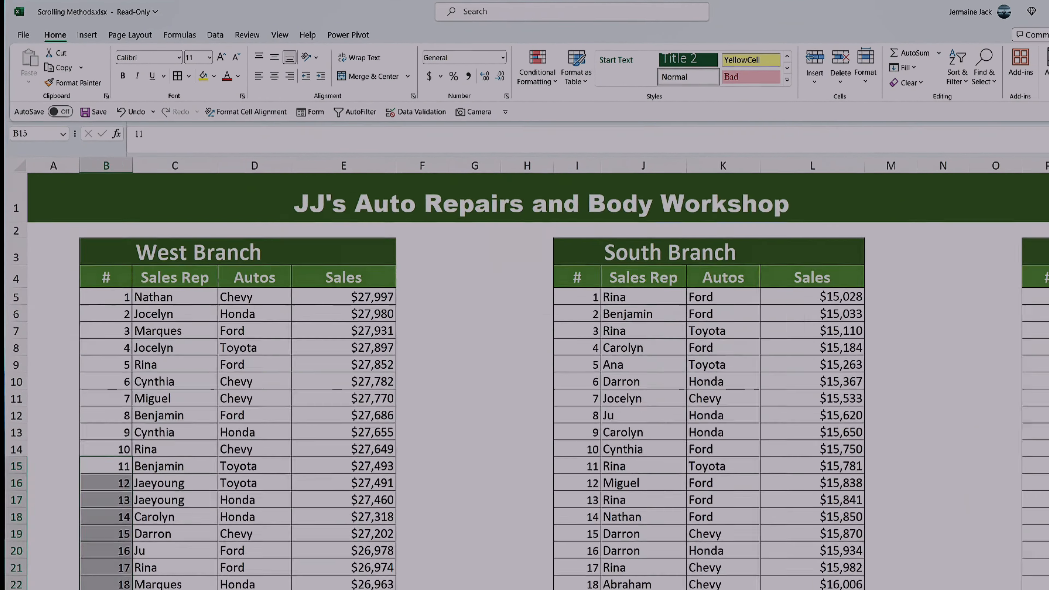
{"action": "left_click_drag", "start_coordinate": [92, 296], "coordinate": [304, 416]}
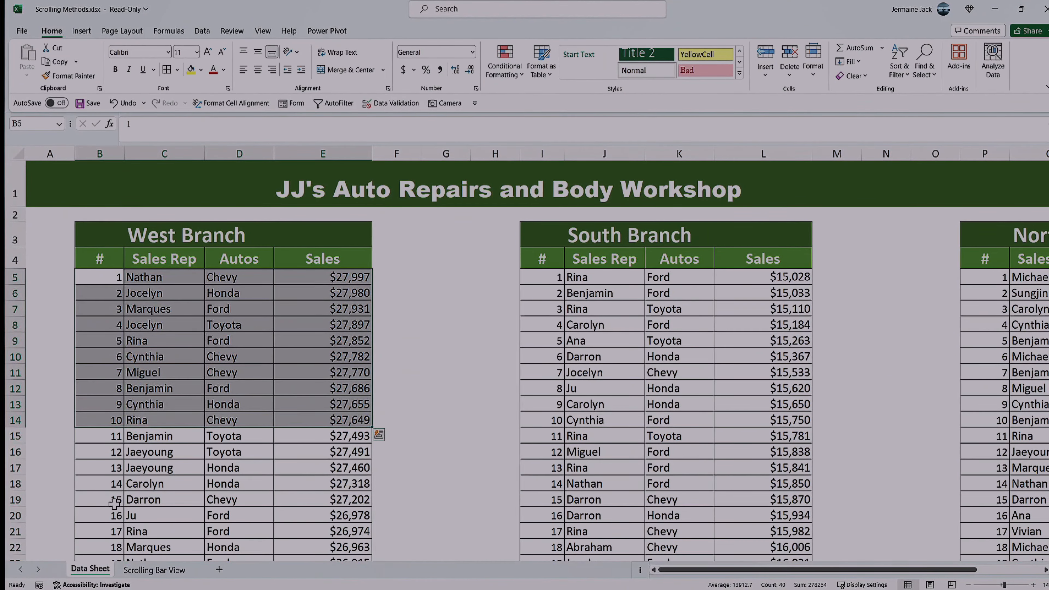
{"action": "left_click_drag", "start_coordinate": [101, 435], "coordinate": [199, 513]}
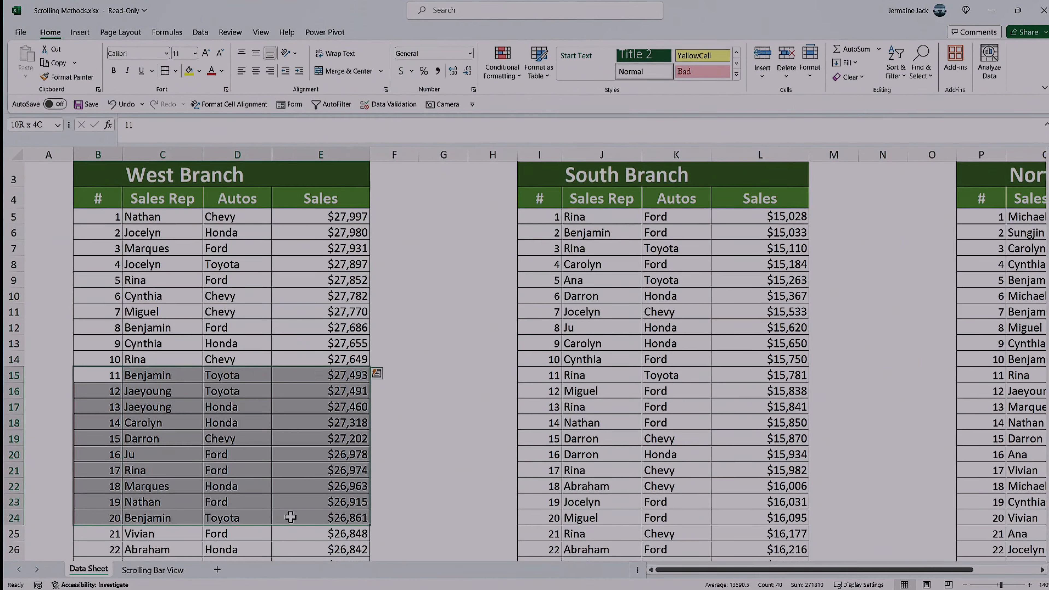
Step: Enter =INDEX('Data Sheet'!B5:B276,'Scrolling Bar View'!F5) in B5 of the Scrolling Bar View sheet
{"action": "left_click", "coordinate": [149, 569]}
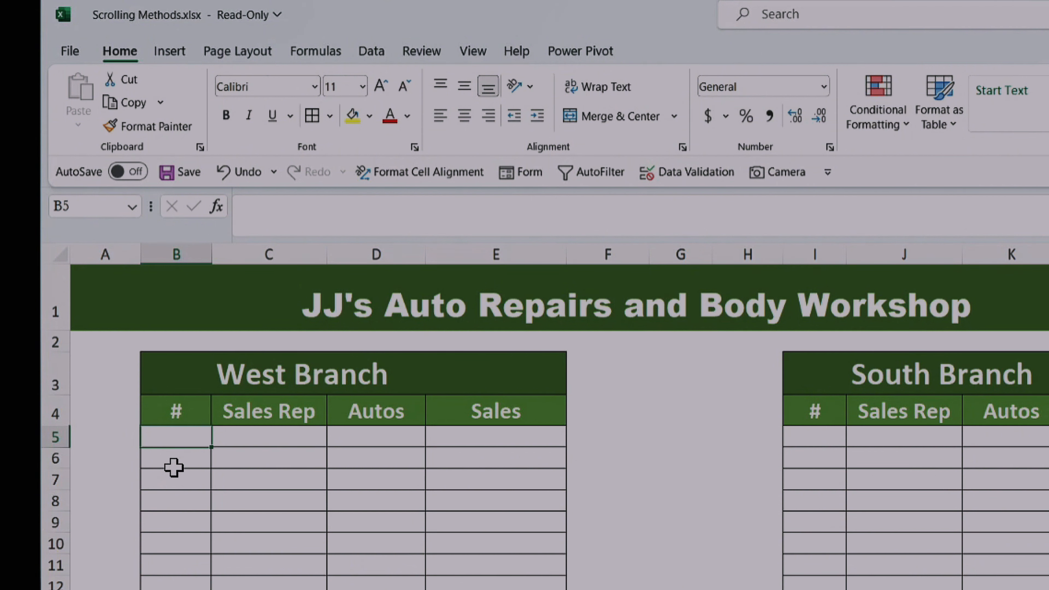
{"action": "type", "text": "=index"}
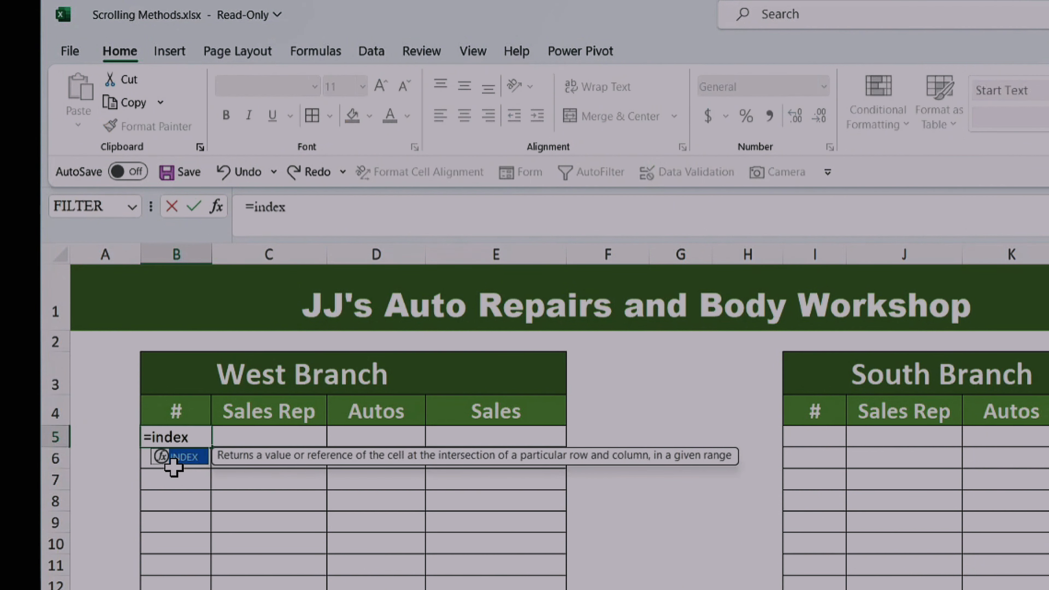
{"action": "double_click", "coordinate": [173, 462]}
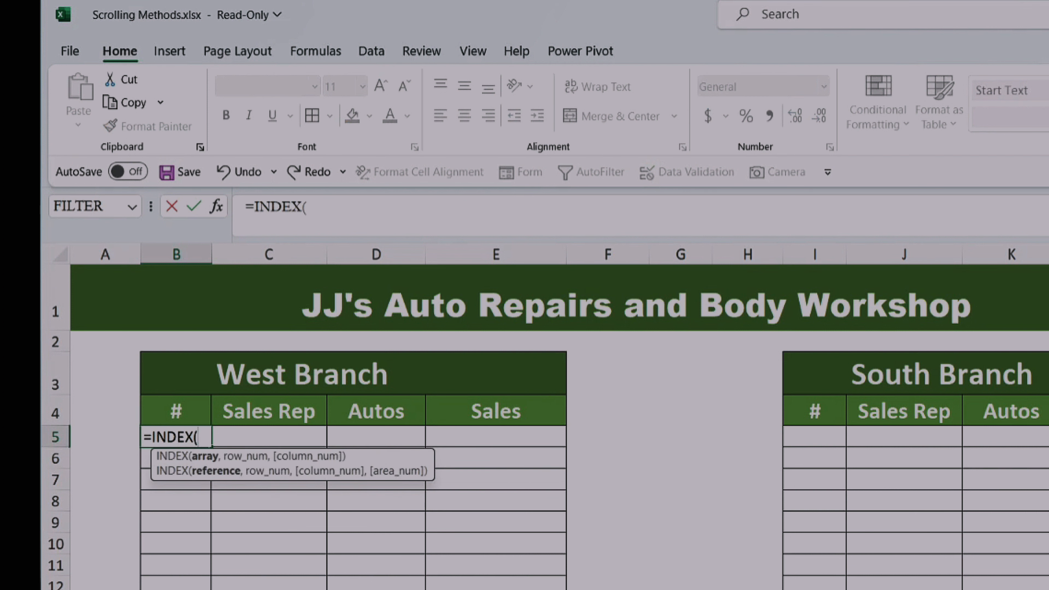
{"action": "key", "text": "ctrl+Page_Down"}
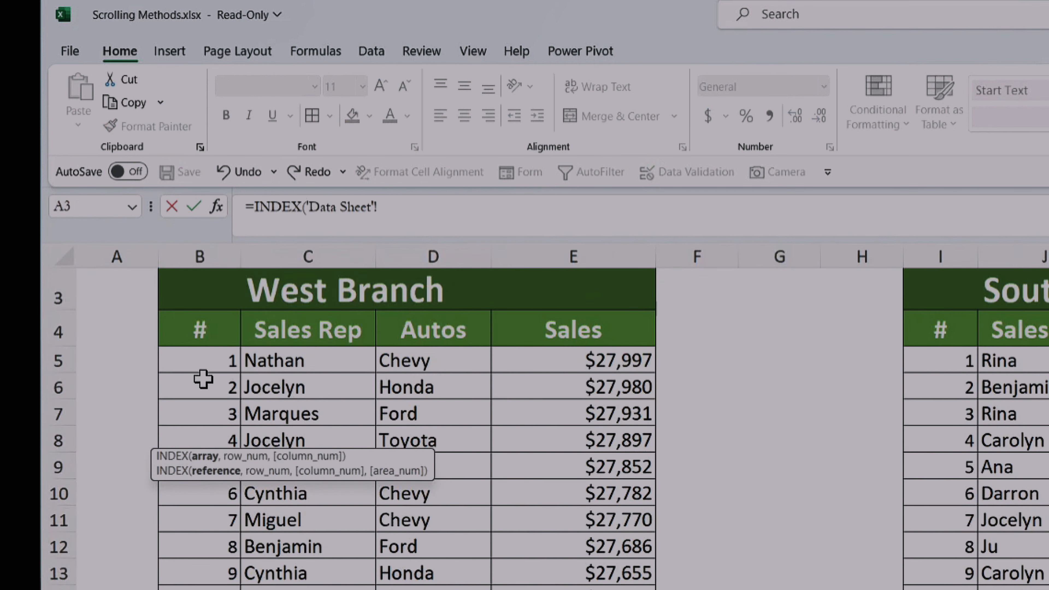
{"action": "left_click", "coordinate": [205, 369]}
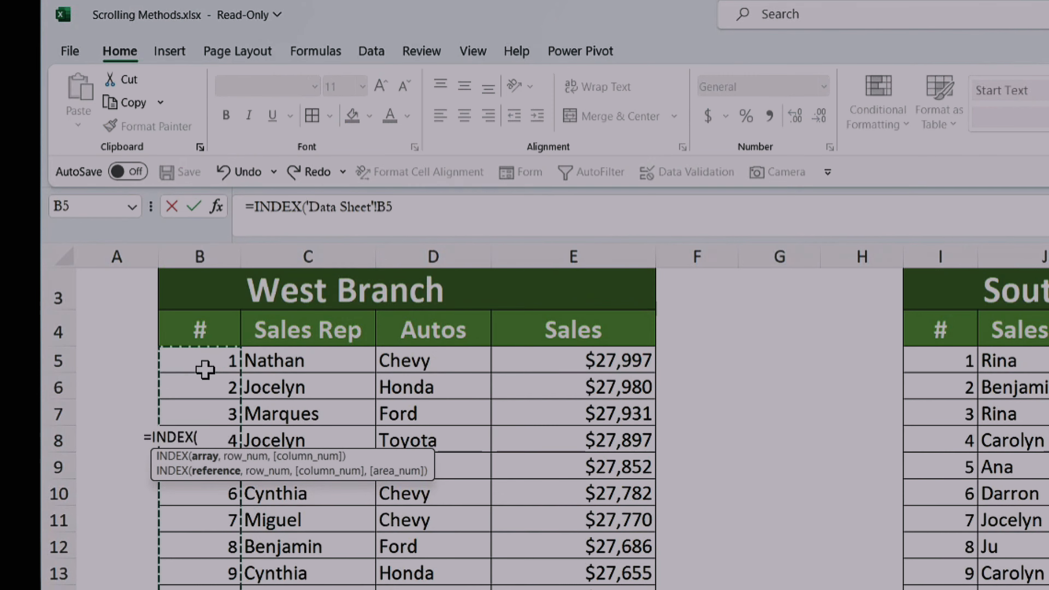
{"action": "key", "text": "ctrl+shift+Down"}
{"action": "type", "text": ","}
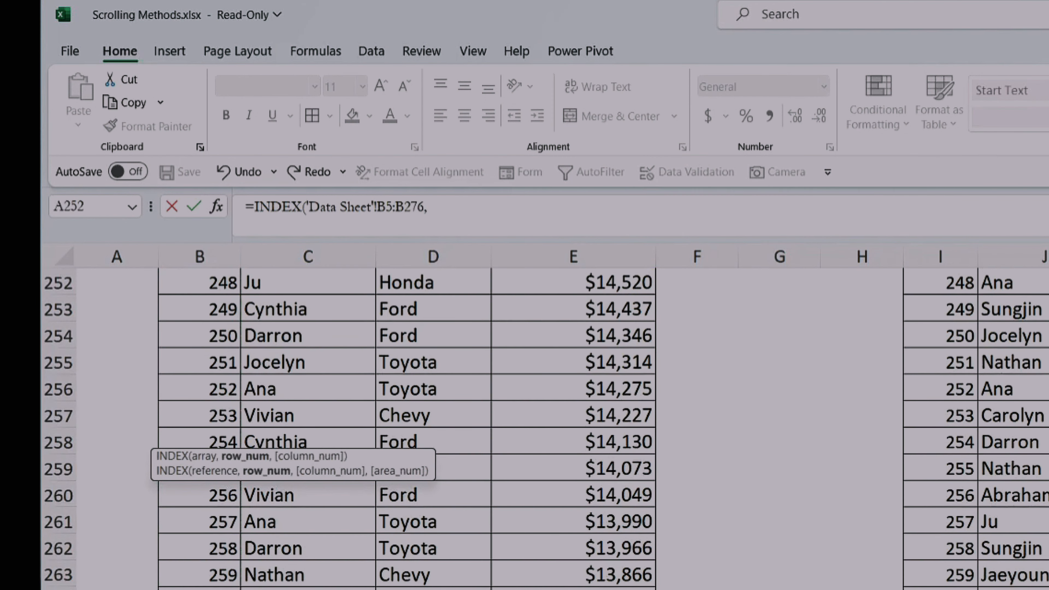
{"action": "left_click", "coordinate": [506, 588]}
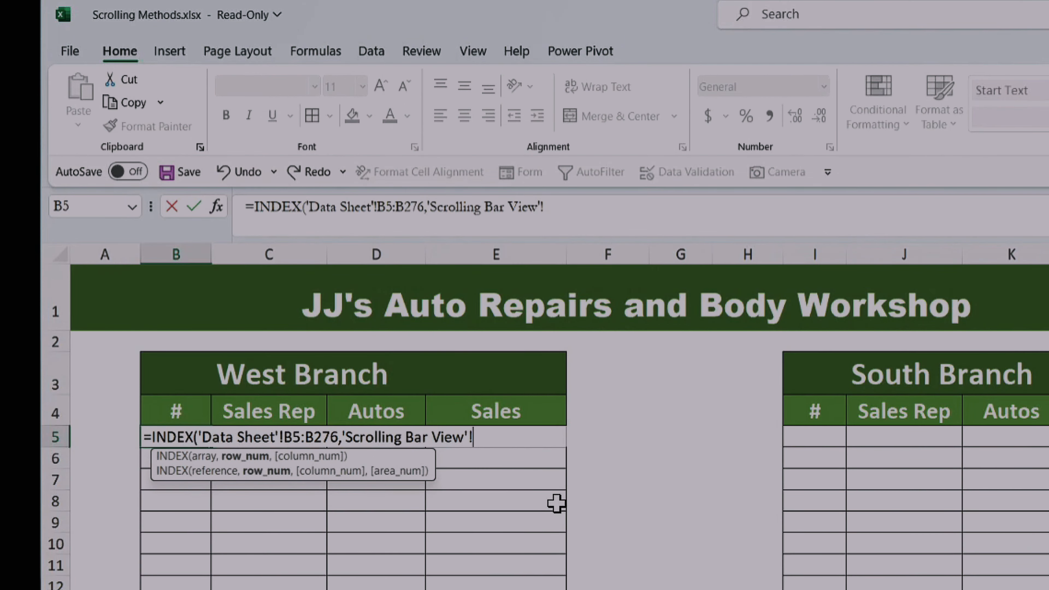
{"action": "left_click", "coordinate": [587, 436]}
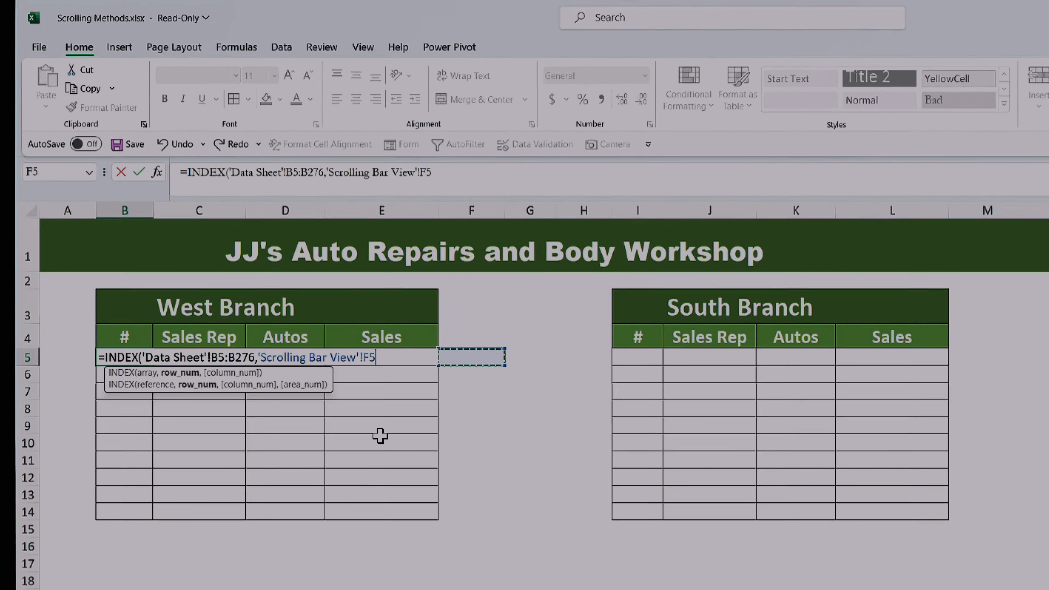
{"action": "type", "text": ")"}
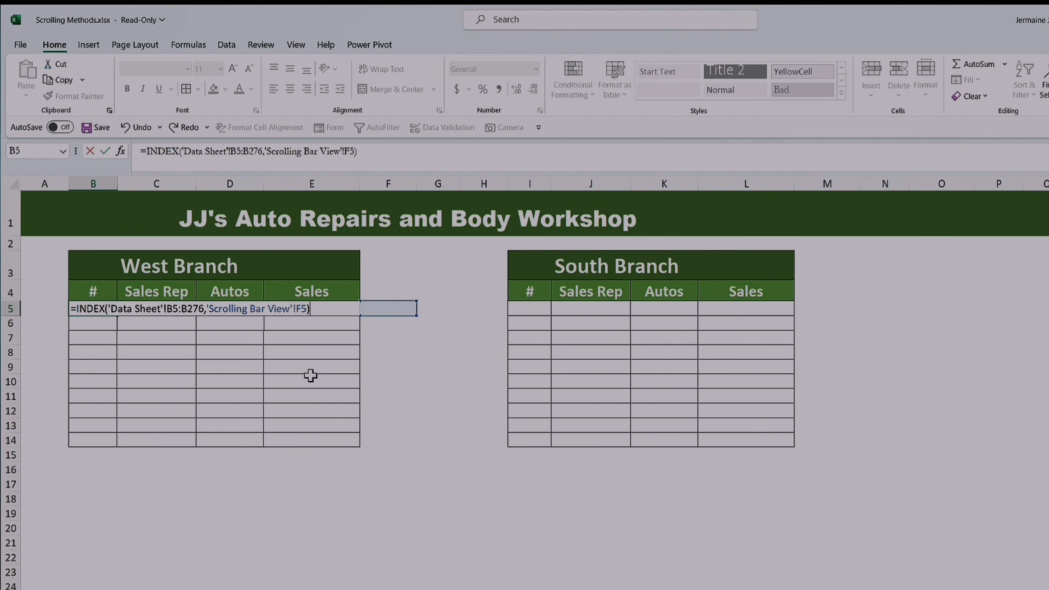
{"action": "left_click", "coordinate": [105, 151]}
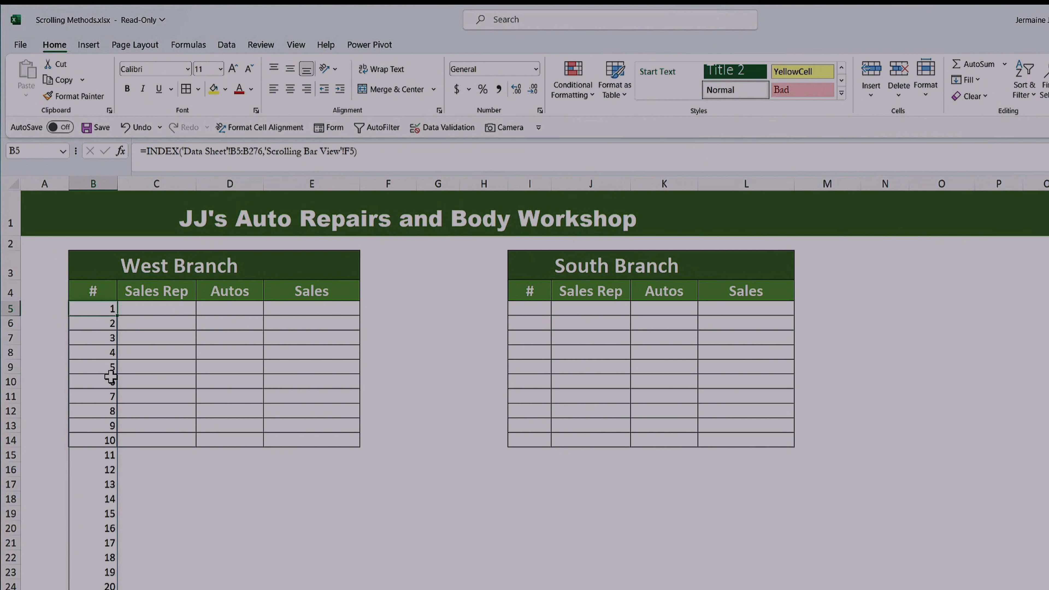
Step: Examine how far the formula's results extend down column B and highlight the ten bordered rows B5:B14
{"action": "key", "text": "ctrl+Down"}
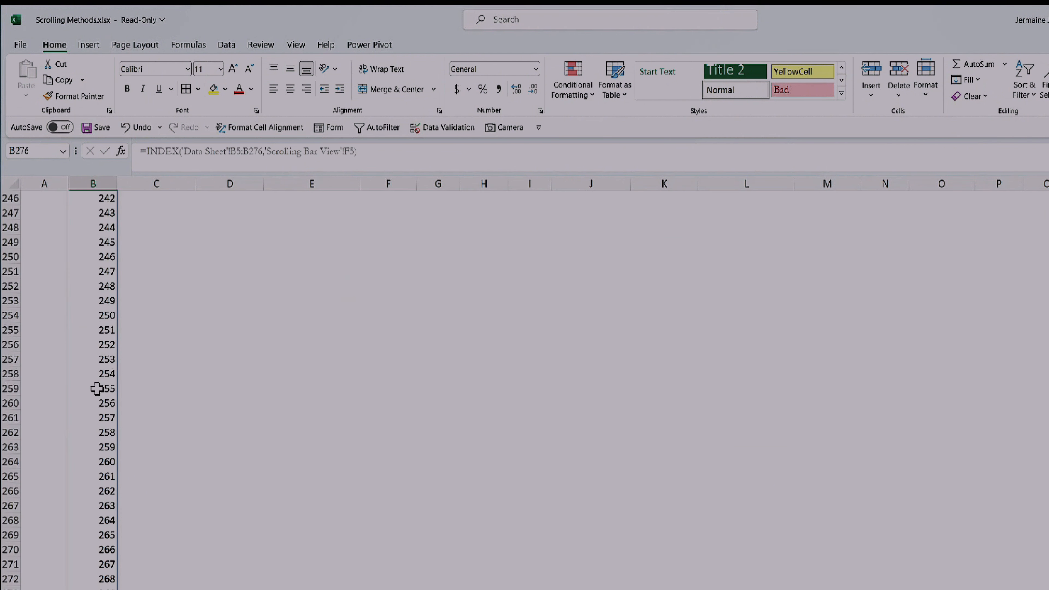
{"action": "key", "text": "ctrl+Up"}
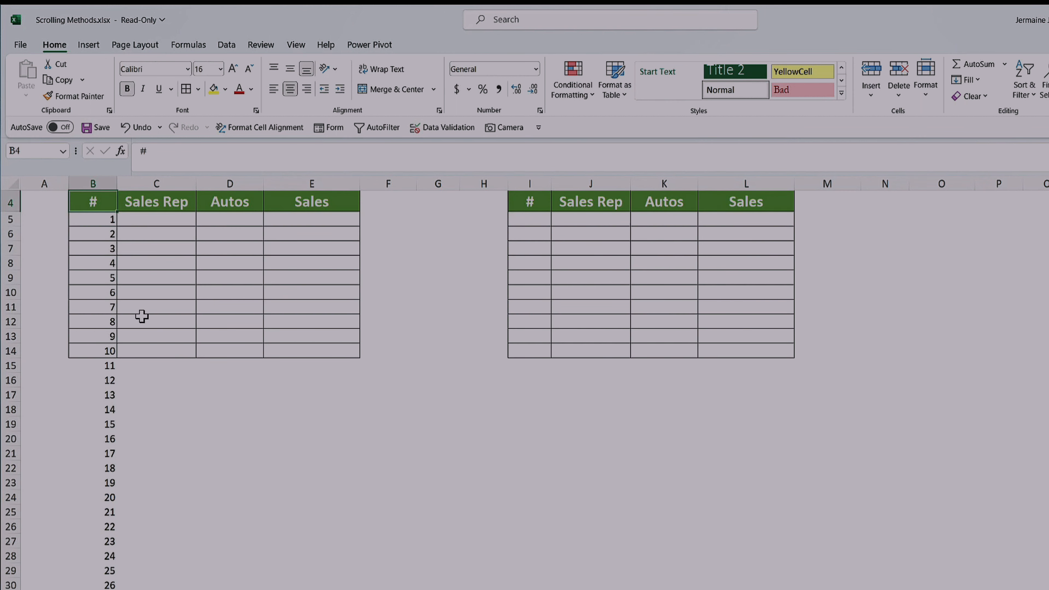
{"action": "left_click_drag", "start_coordinate": [105, 217], "coordinate": [110, 351]}
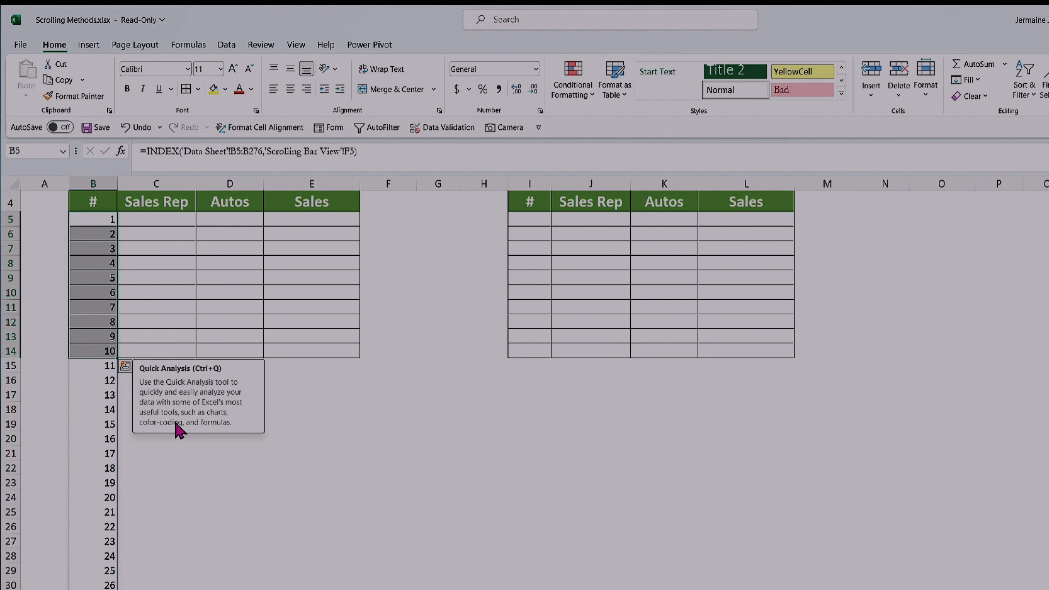
{"action": "left_click", "coordinate": [314, 448]}
{"action": "scroll", "coordinate": [226, 352], "scroll_direction": "up", "scroll_amount": 1}
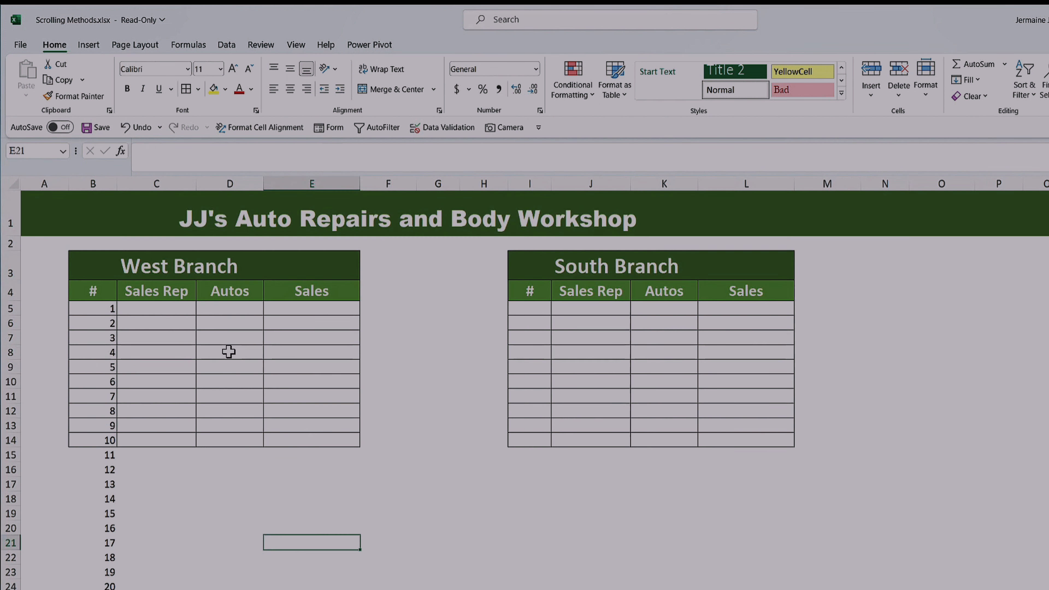
Step: Enter 1 in cell F5, the row-number cell referenced by the INDEX formula in B5
{"action": "left_click", "coordinate": [121, 308]}
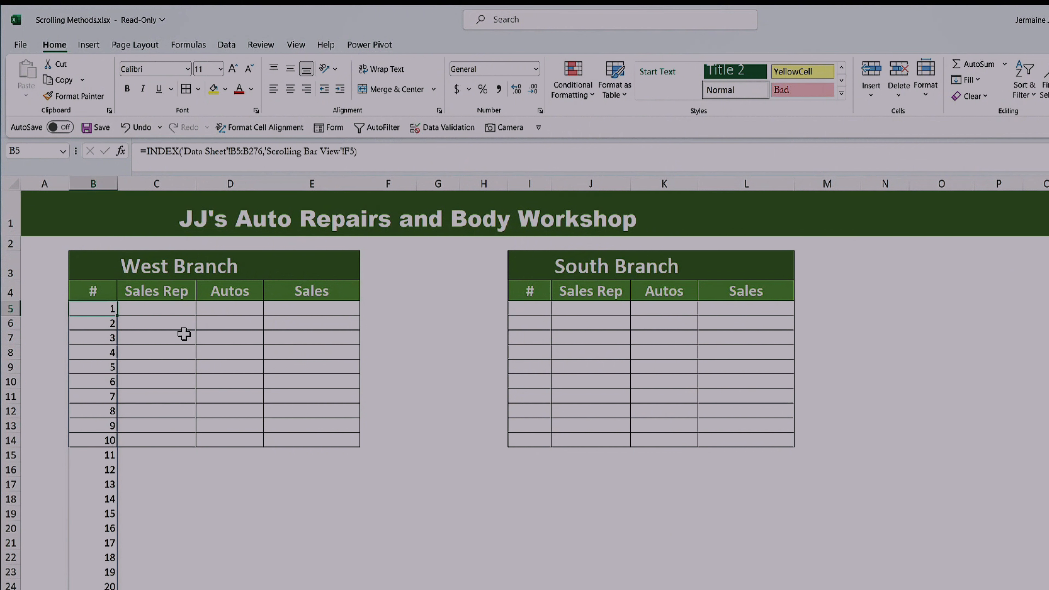
{"action": "left_click", "coordinate": [380, 308]}
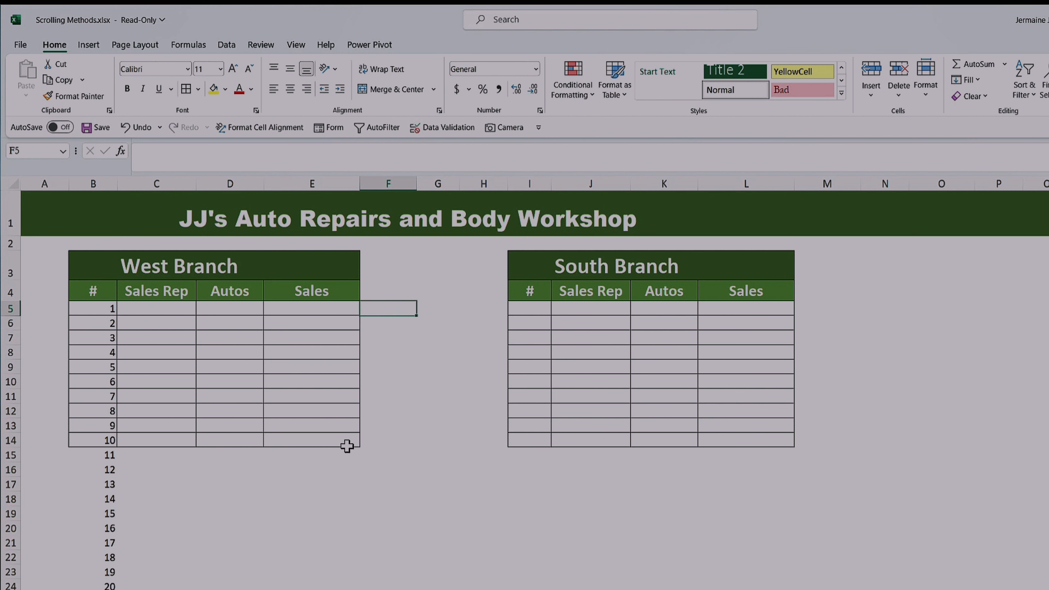
{"action": "type", "text": "1"}
{"action": "key", "text": "Return"}
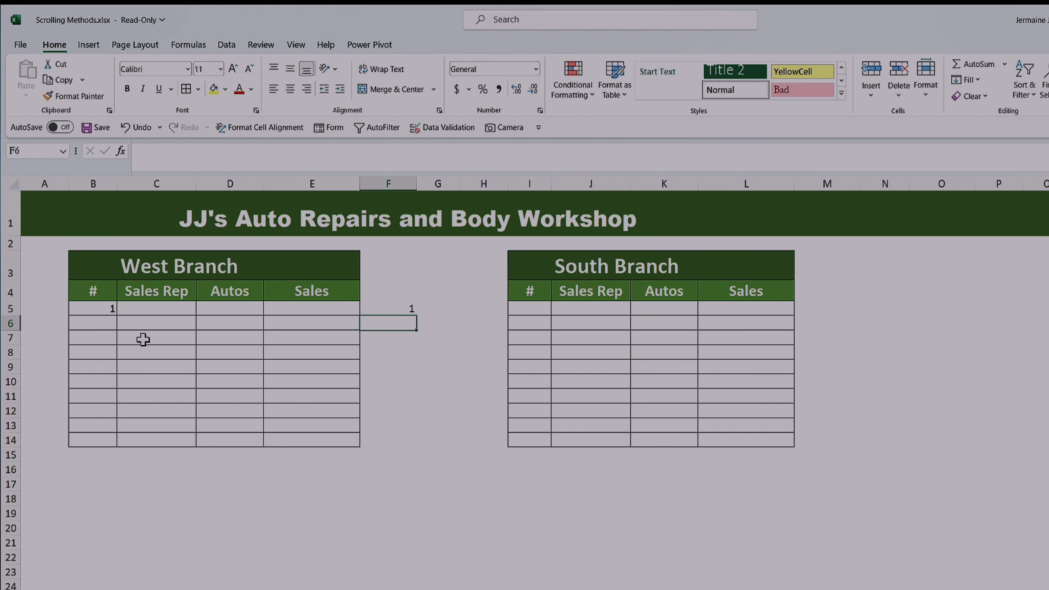
Step: Make the F5 reference in B5's INDEX formula absolute as $F$5 and fill the formula down to B14
{"action": "left_click", "coordinate": [101, 310]}
{"action": "mouse_move", "coordinate": [117, 317]}
{"action": "left_mouse_down"}
{"action": "mouse_move", "coordinate": [118, 444]}
{"action": "mouse_move", "coordinate": [113, 309]}
{"action": "left_mouse_up"}
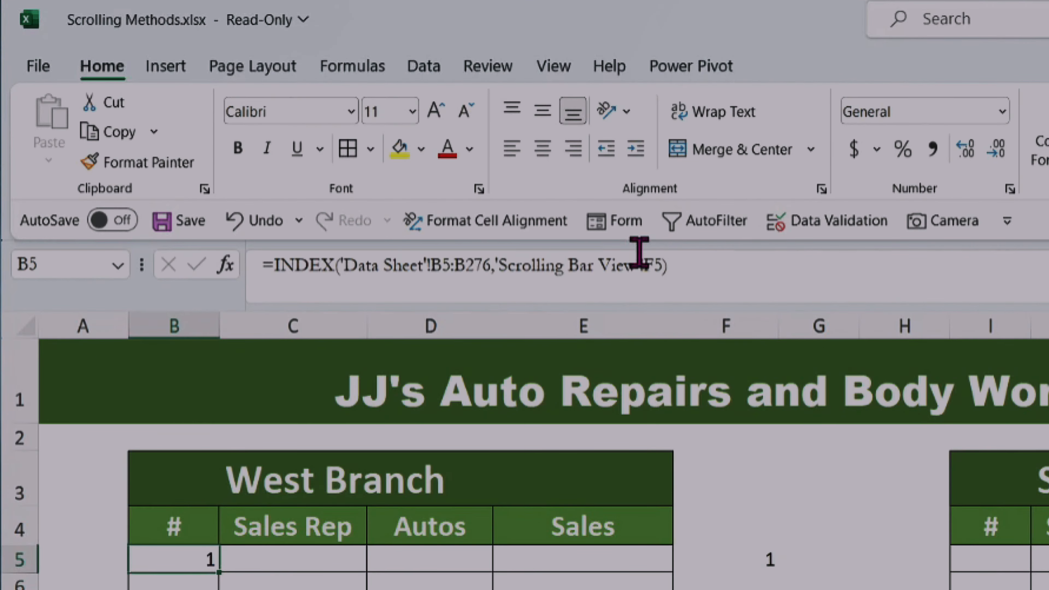
{"action": "left_click", "coordinate": [652, 265]}
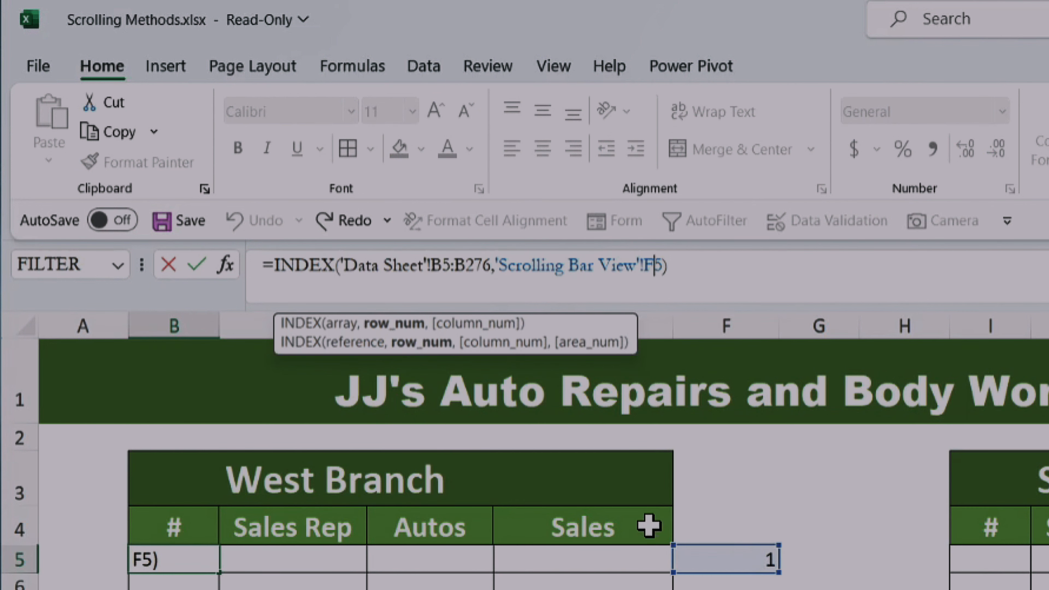
{"action": "key", "text": "F4"}
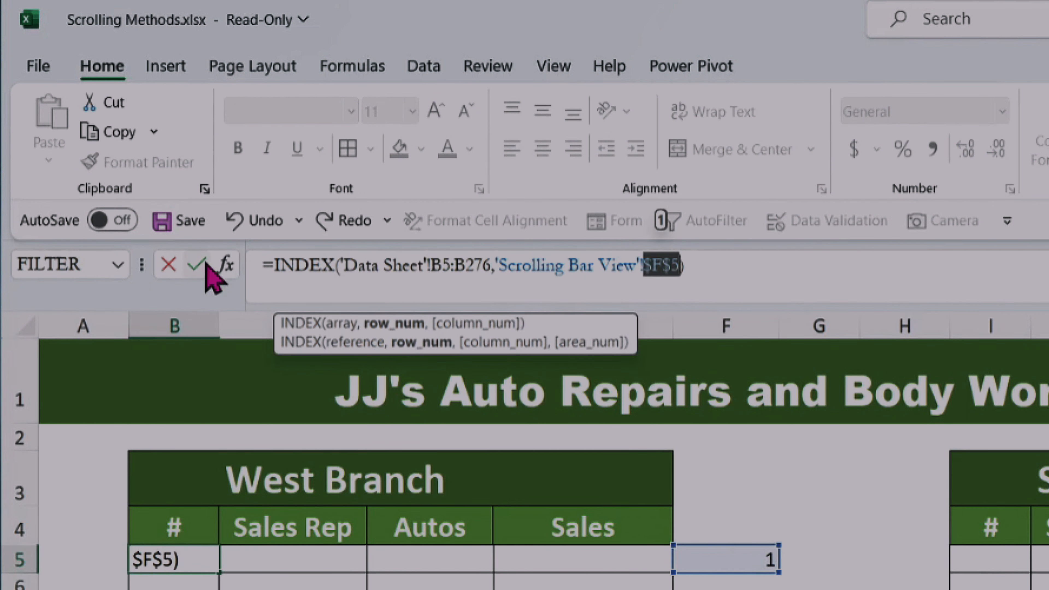
{"action": "left_click", "coordinate": [196, 264]}
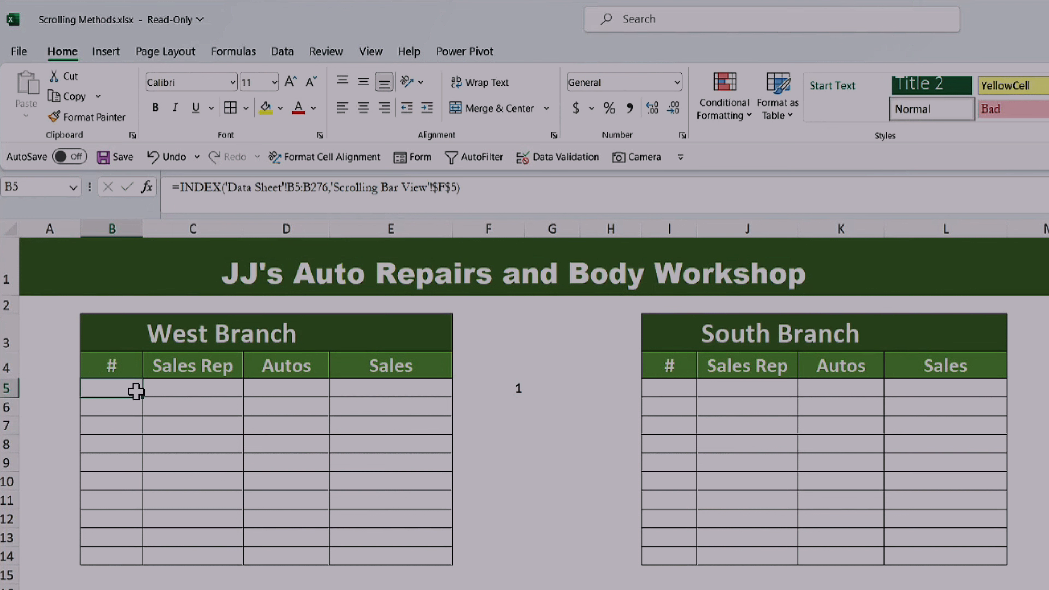
{"action": "left_click_drag", "start_coordinate": [141, 396], "coordinate": [144, 555]}
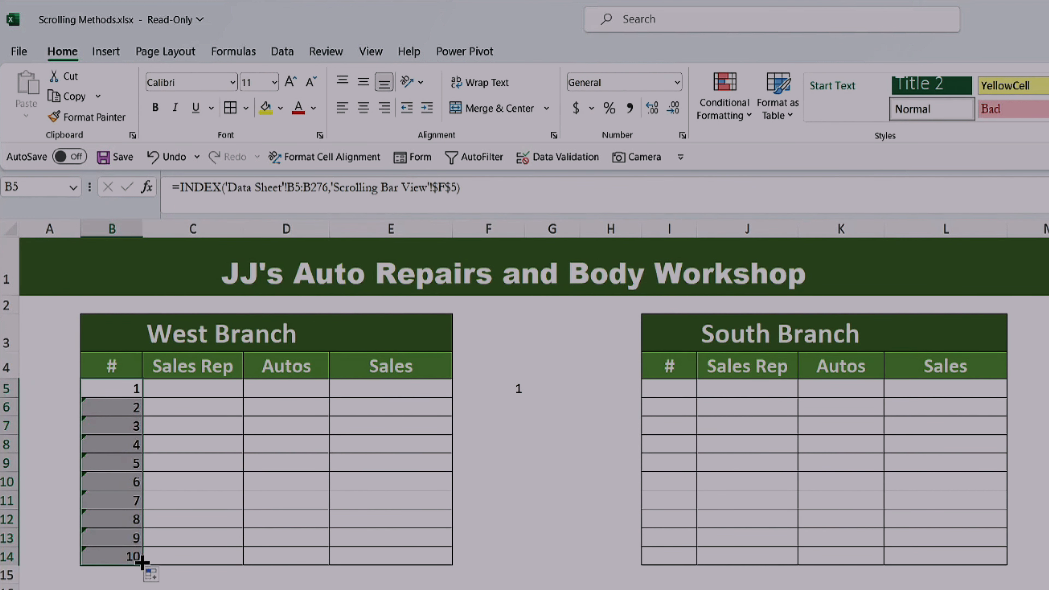
Step: Fill the INDEX formulas in B5:B14 across through column E and inspect the error-checking options on E6 and B6
{"action": "left_click_drag", "start_coordinate": [142, 562], "coordinate": [412, 571]}
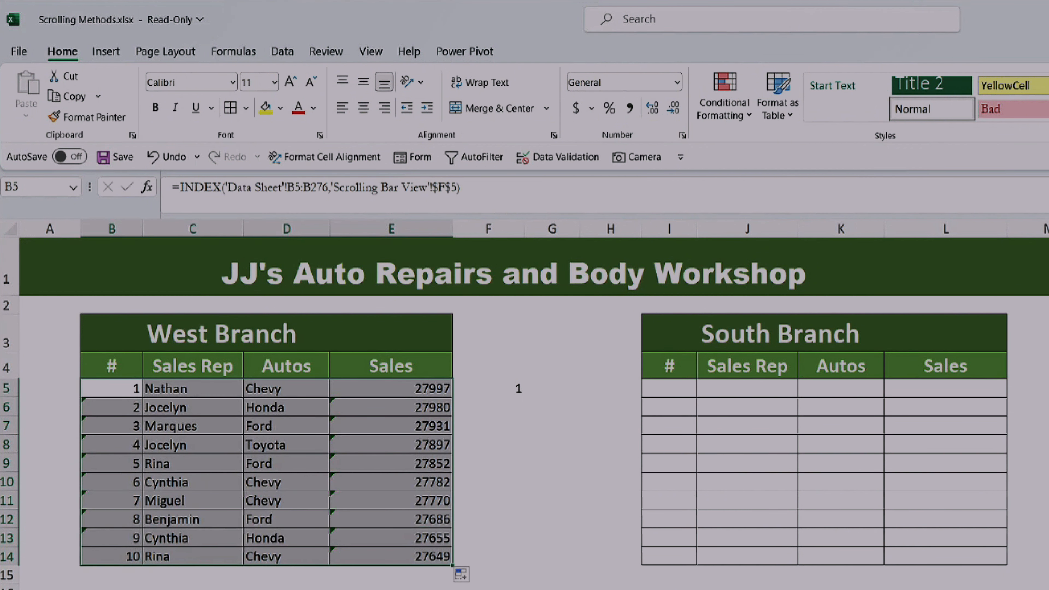
{"action": "left_click", "coordinate": [347, 411]}
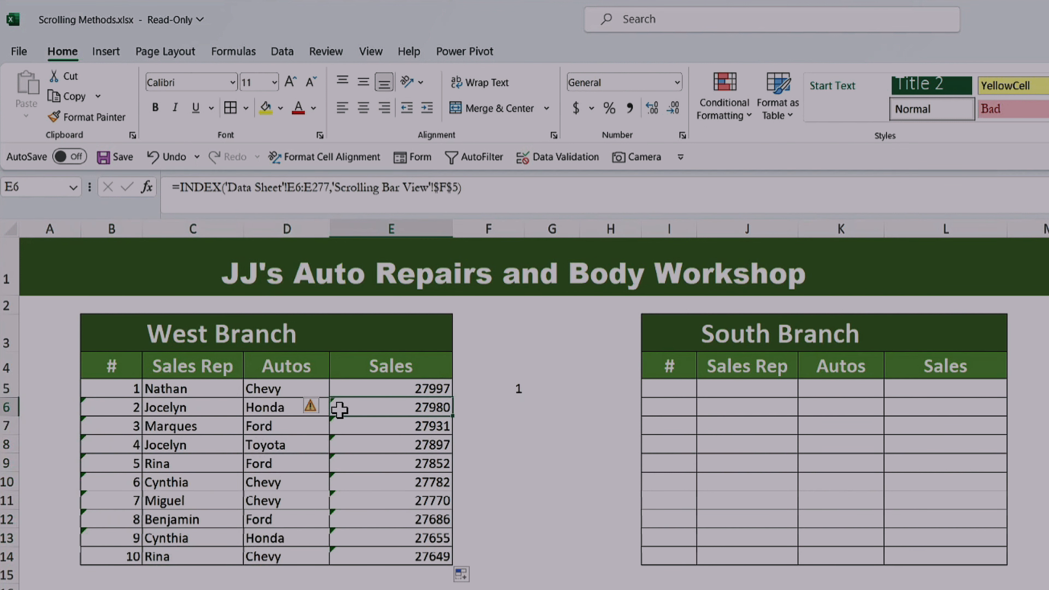
{"action": "left_click", "coordinate": [314, 408]}
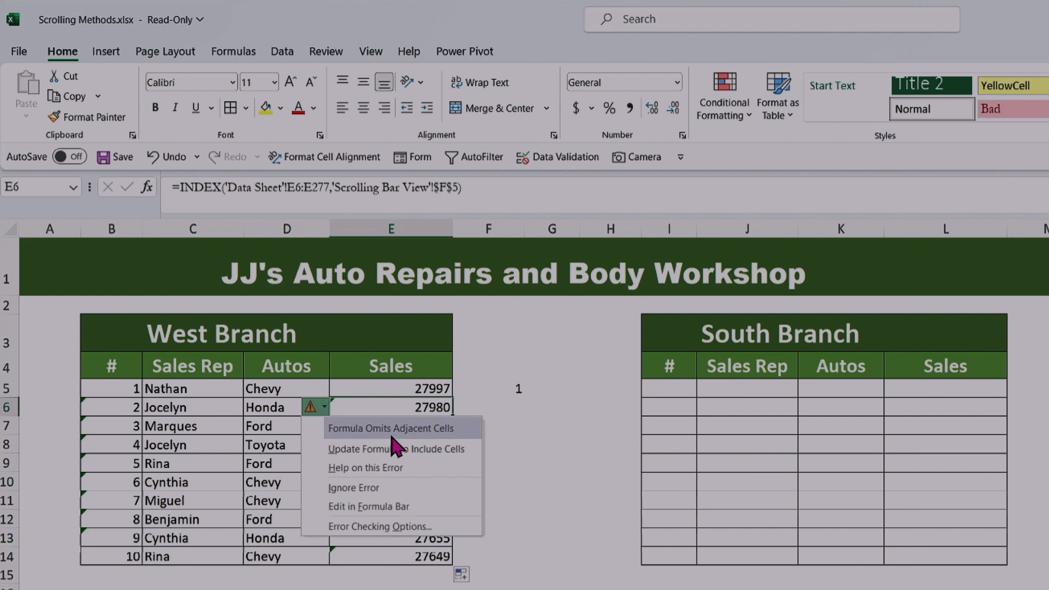
{"action": "left_click", "coordinate": [396, 589]}
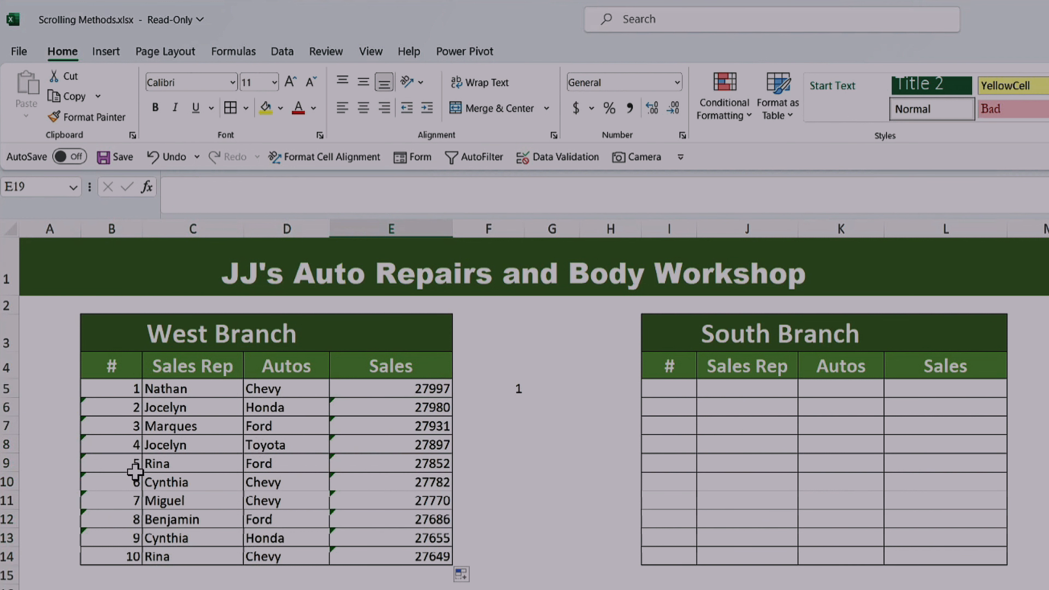
{"action": "left_click", "coordinate": [117, 413]}
{"action": "left_click", "coordinate": [57, 411]}
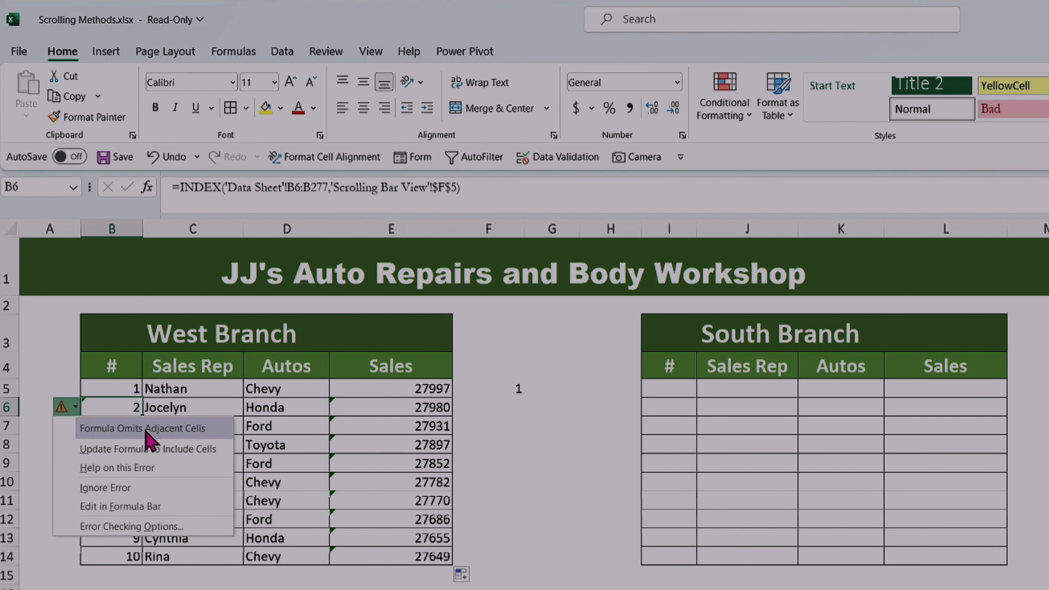
{"action": "left_click", "coordinate": [166, 588]}
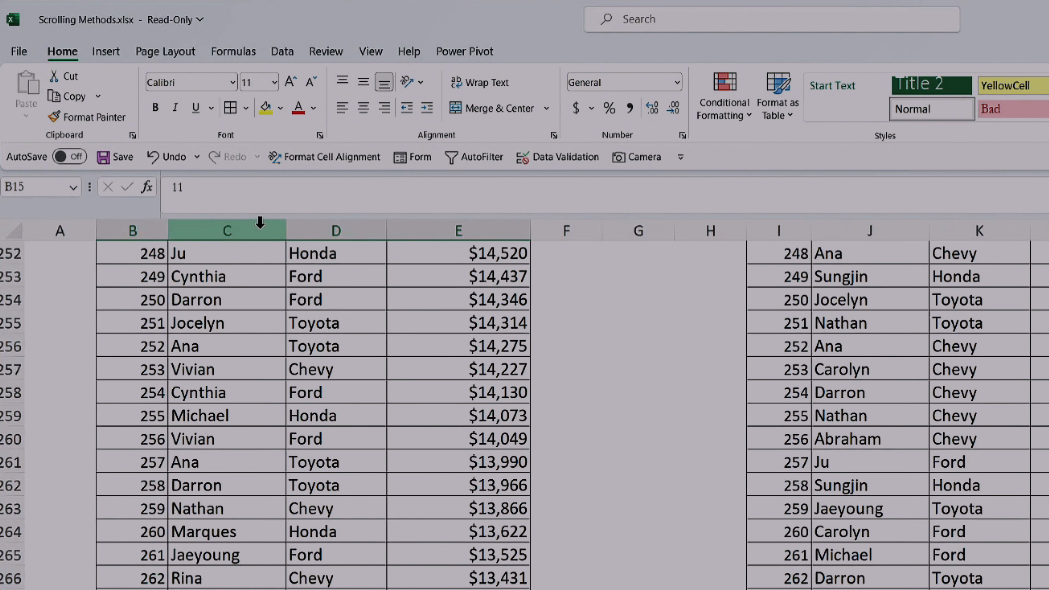
Step: Examine the first ten West Branch records on the Data Sheet to compare them with the filled table
{"action": "scroll", "coordinate": [312, 403], "scroll_direction": "up", "scroll_amount": 7}
{"action": "left_click", "coordinate": [290, 412]}
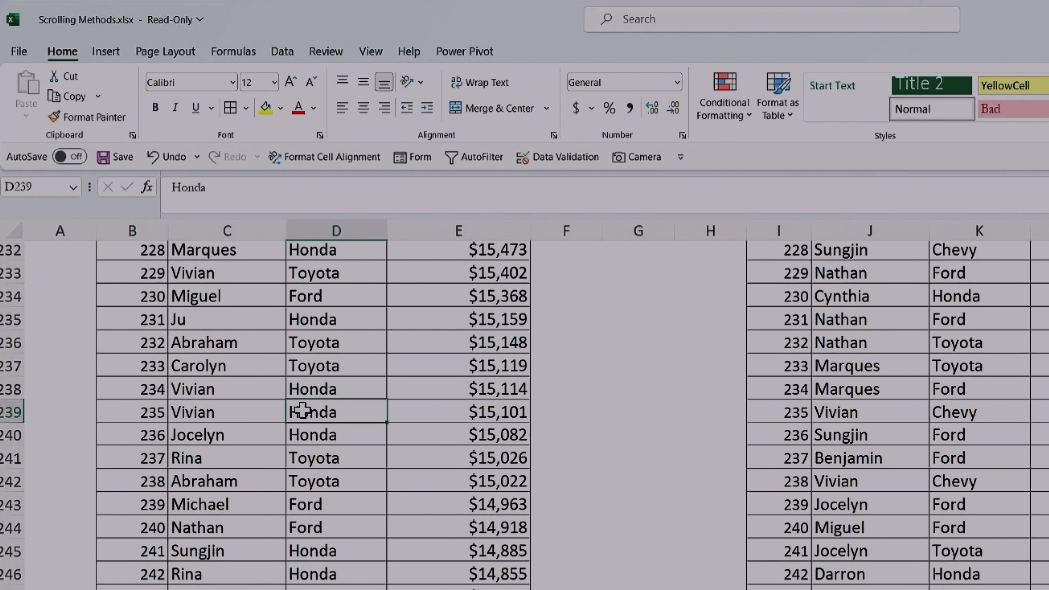
{"action": "key", "text": "ctrl+Up"}
{"action": "left_click_drag", "start_coordinate": [121, 283], "coordinate": [476, 492]}
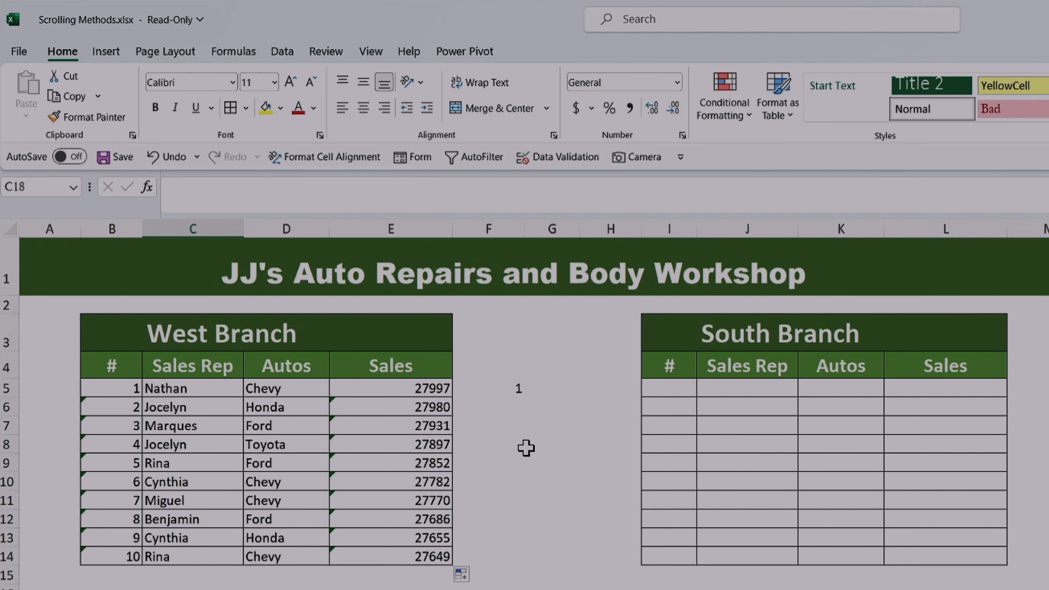
Step: Test the West Branch table's scrolling by entering 2, 3, 4 and 6 in F5, and restore F5 to 1
{"action": "left_click", "coordinate": [497, 393]}
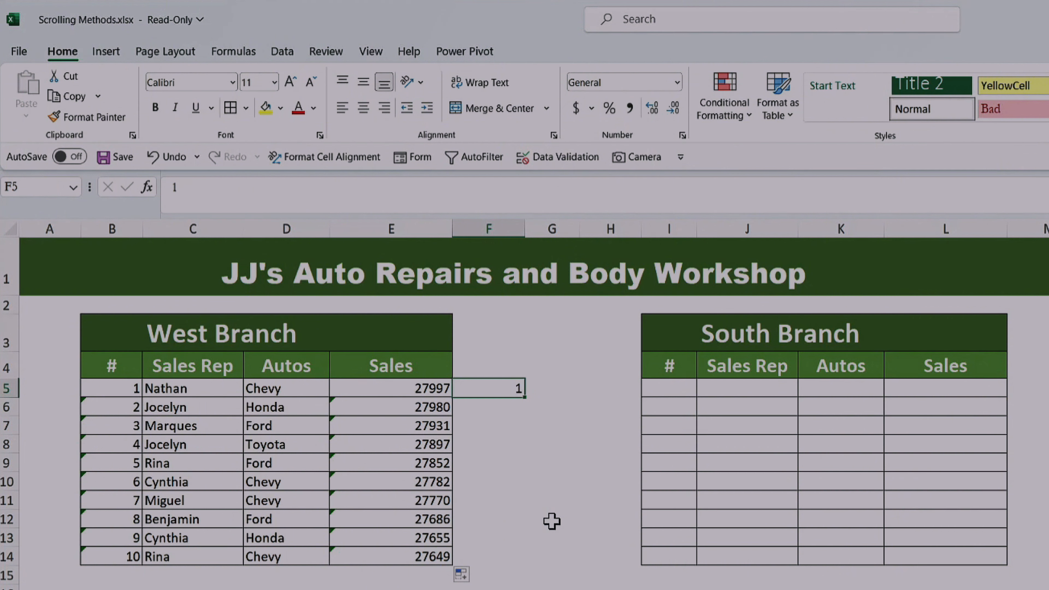
{"action": "left_click_drag", "start_coordinate": [136, 391], "coordinate": [363, 393]}
{"action": "left_click", "coordinate": [506, 386]}
{"action": "type", "text": "2"}
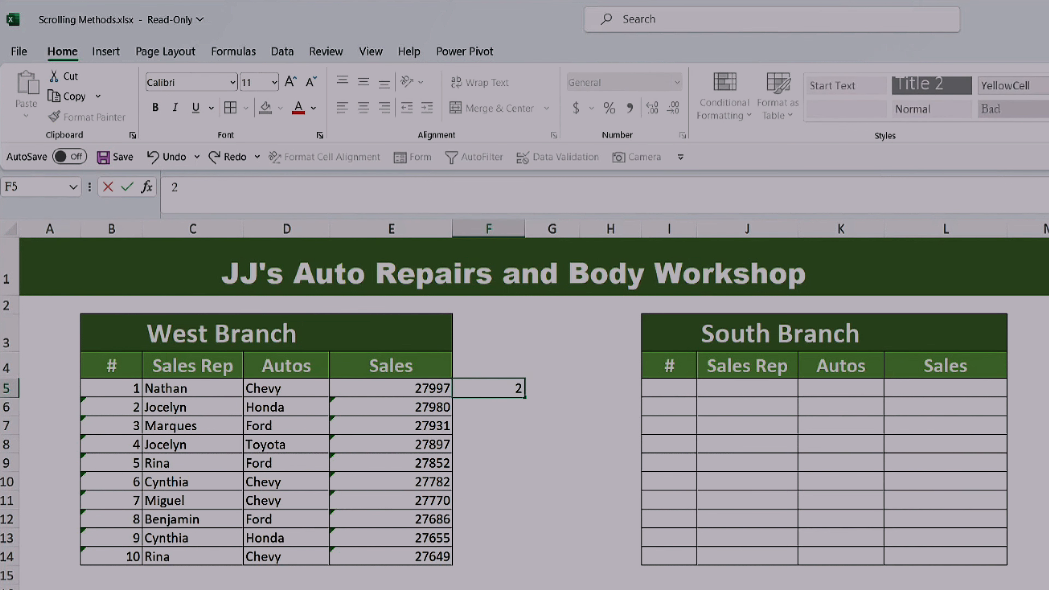
{"action": "key", "text": "ctrl+Return"}
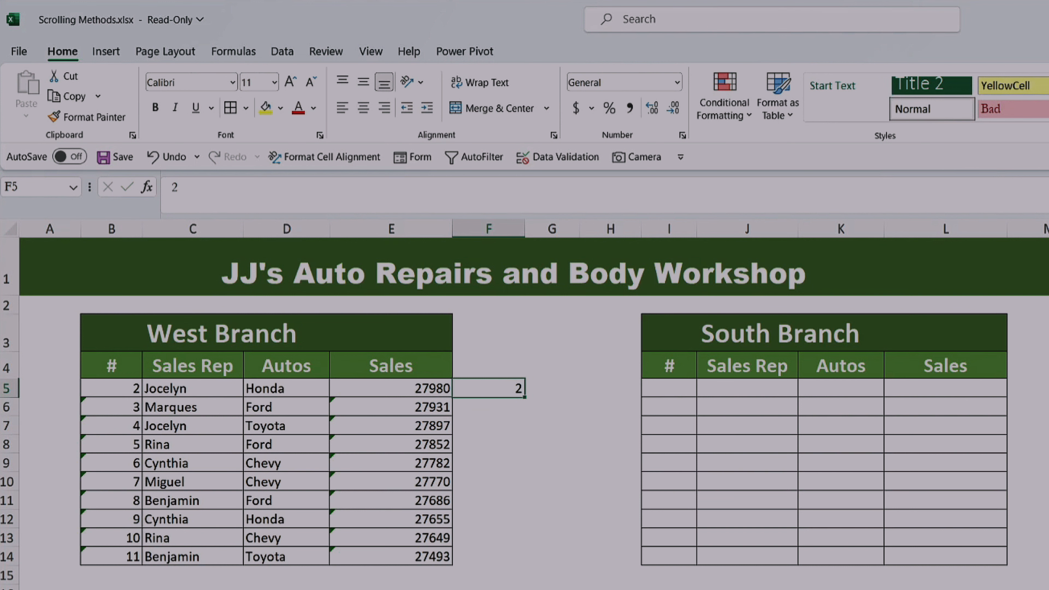
{"action": "type", "text": "3"}
{"action": "key", "text": "ctrl+Return"}
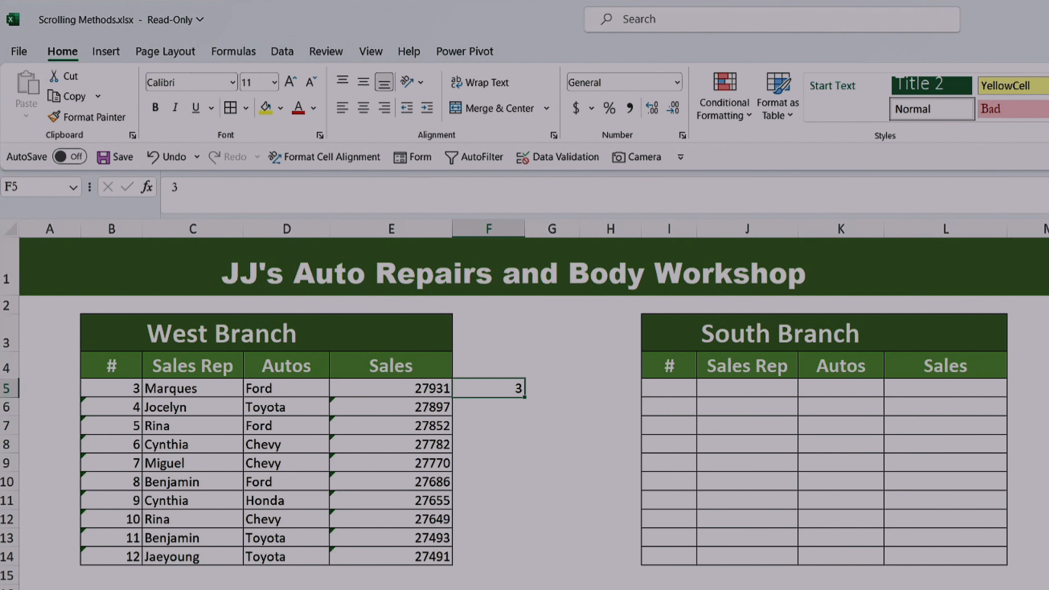
{"action": "type", "text": "4"}
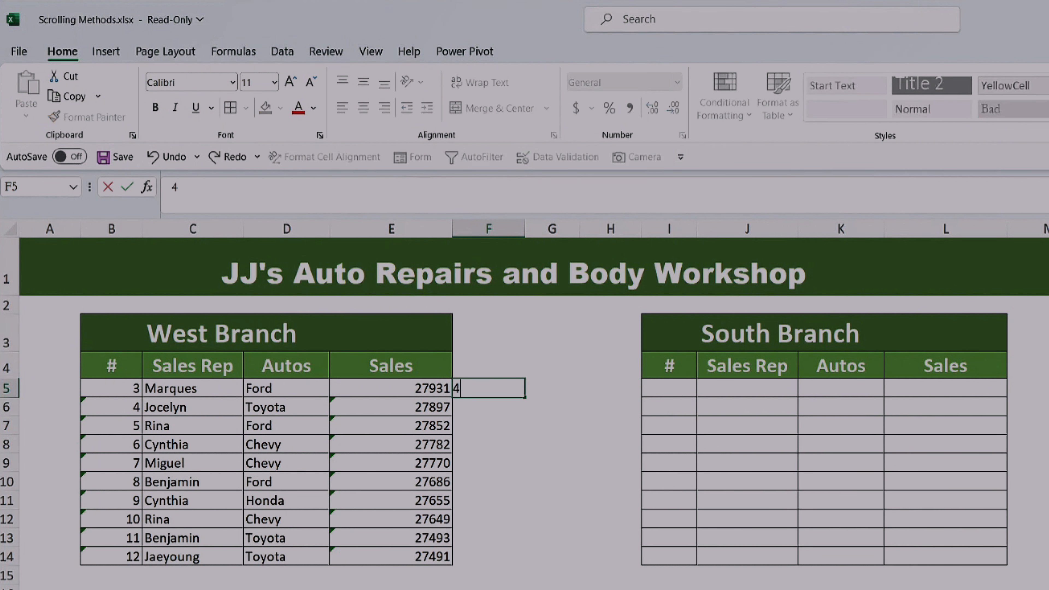
{"action": "key", "text": "ctrl+Return"}
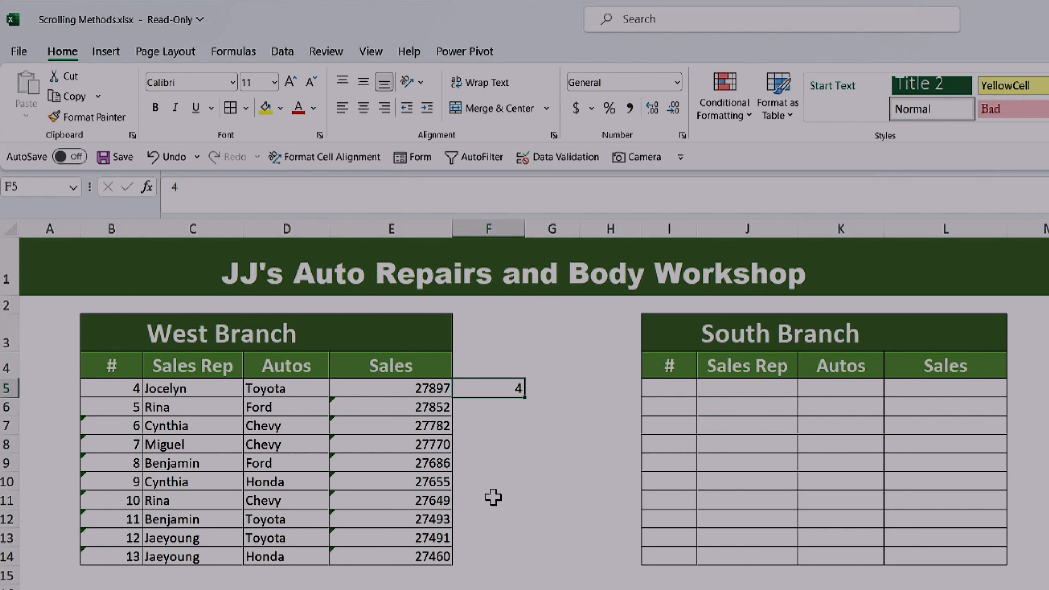
{"action": "type", "text": "6"}
{"action": "key", "text": "ctrl+Return"}
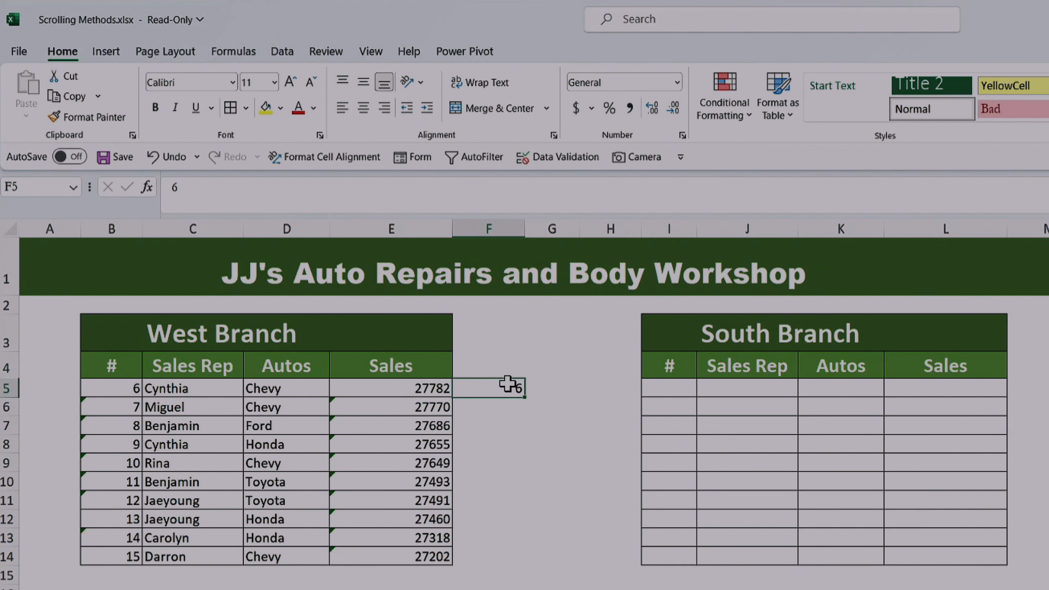
{"action": "type", "text": "1"}
{"action": "key", "text": "ctrl+Return"}
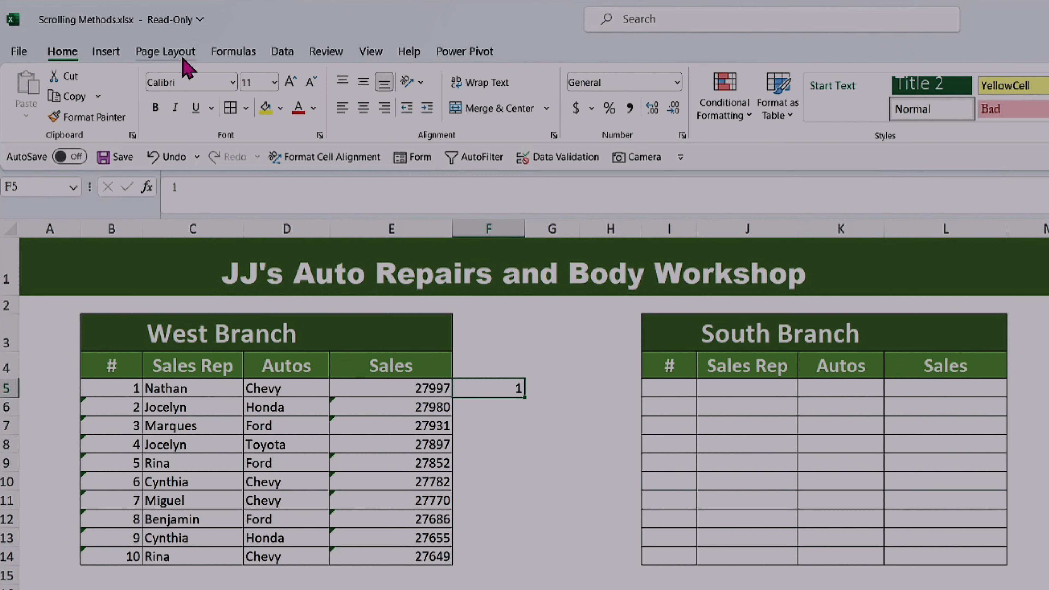
Step: Enable the Developer tab in the ribbon customization options
{"action": "right_click", "coordinate": [379, 57]}
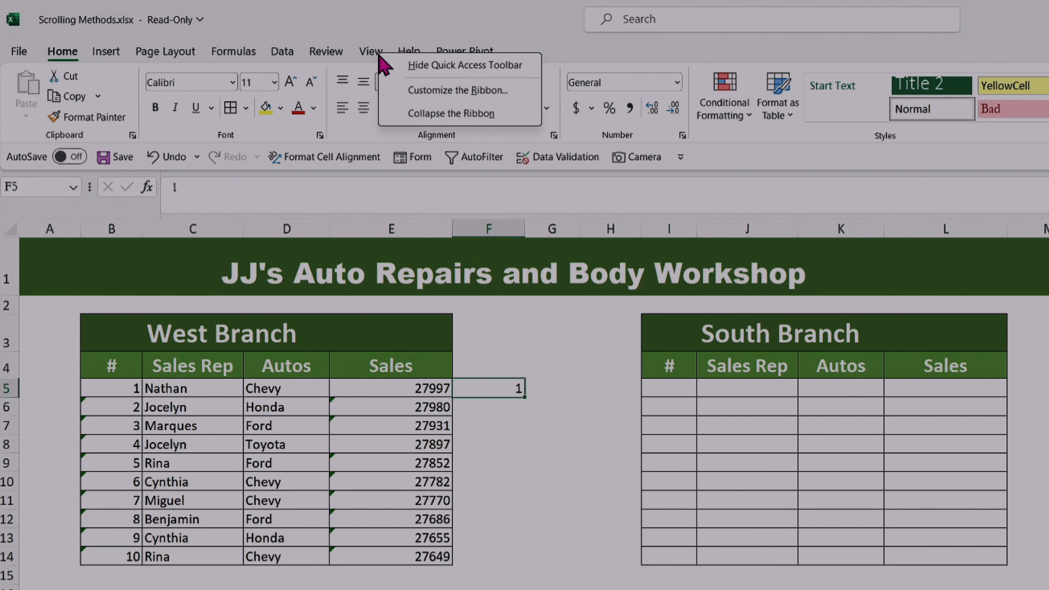
{"action": "left_click", "coordinate": [417, 100]}
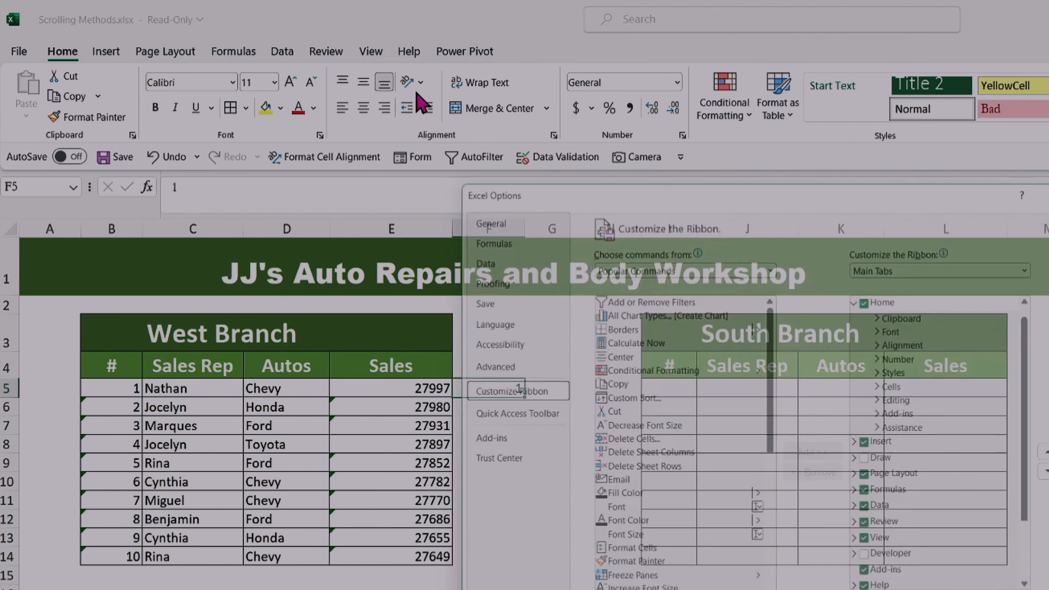
{"action": "left_click_drag", "start_coordinate": [740, 178], "coordinate": [499, 133]}
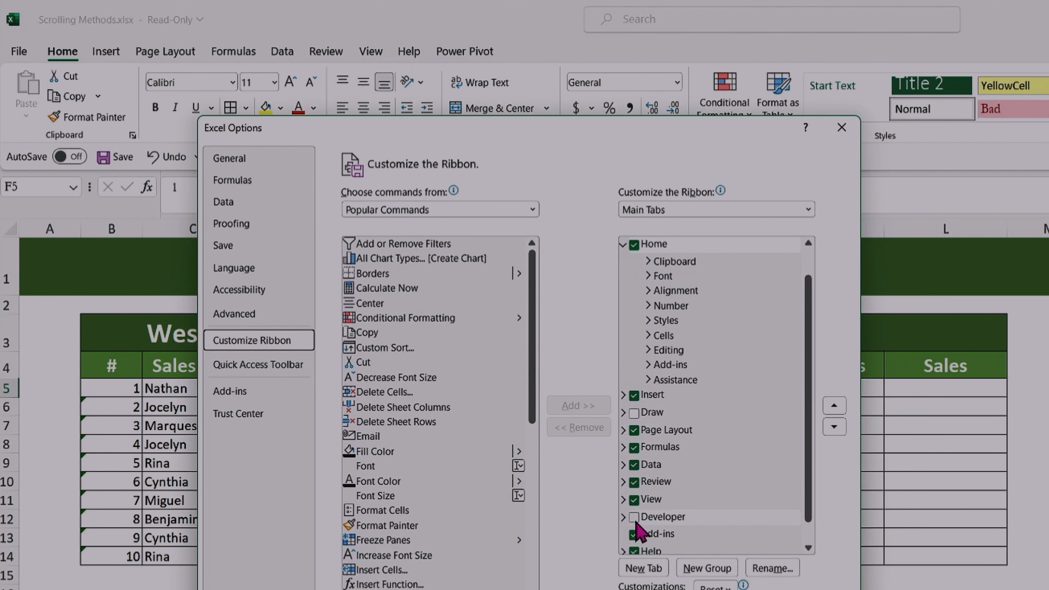
{"action": "left_click", "coordinate": [634, 517]}
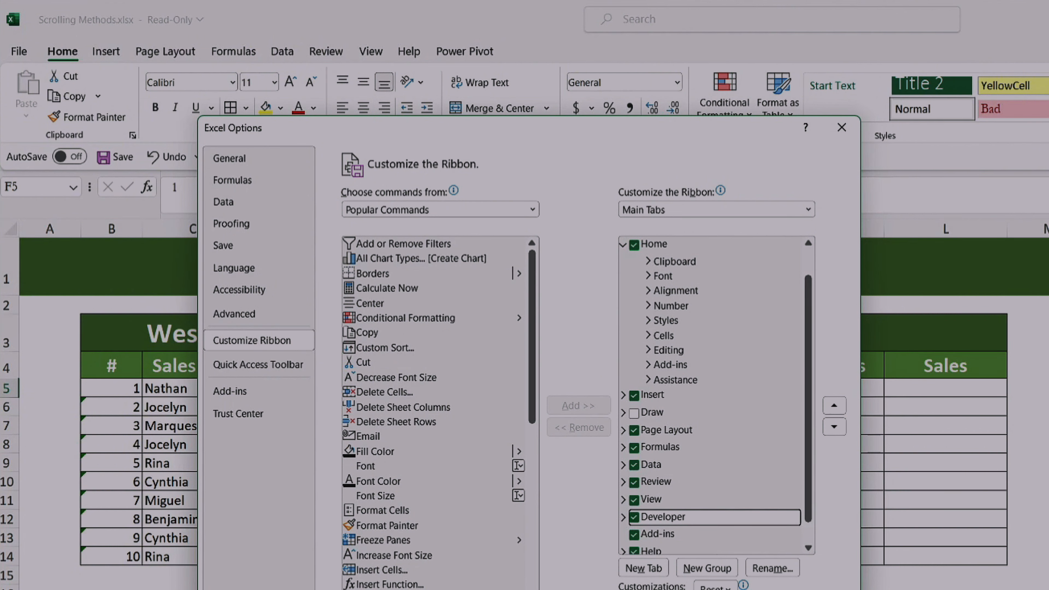
{"action": "left_click", "coordinate": [749, 589]}
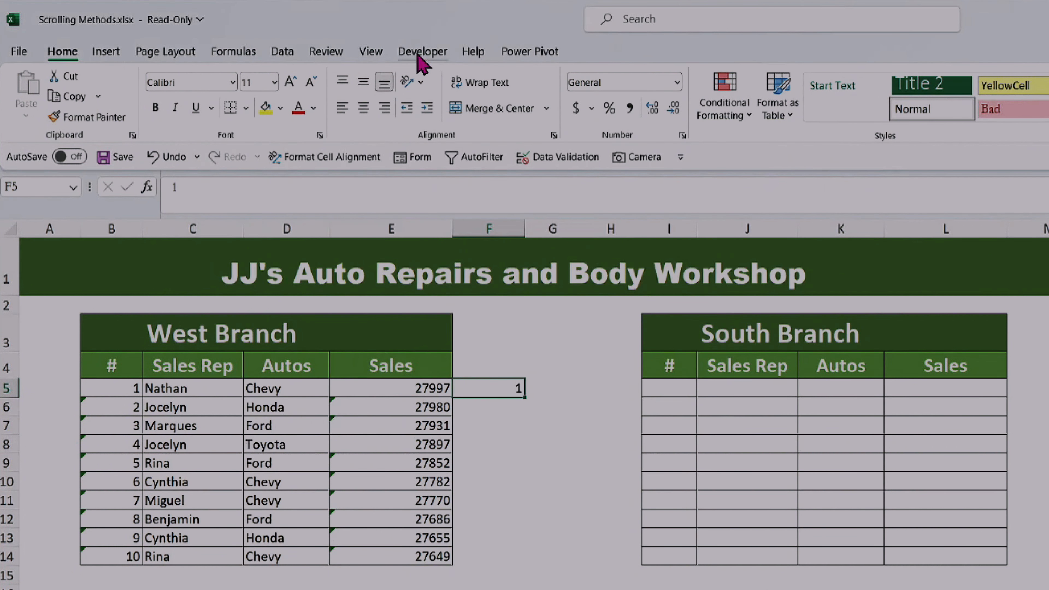
Step: Insert a vertical Scroll Bar form control along the West Branch table's outer Sales edge, spanning rows 5 to 14
{"action": "left_click", "coordinate": [421, 53]}
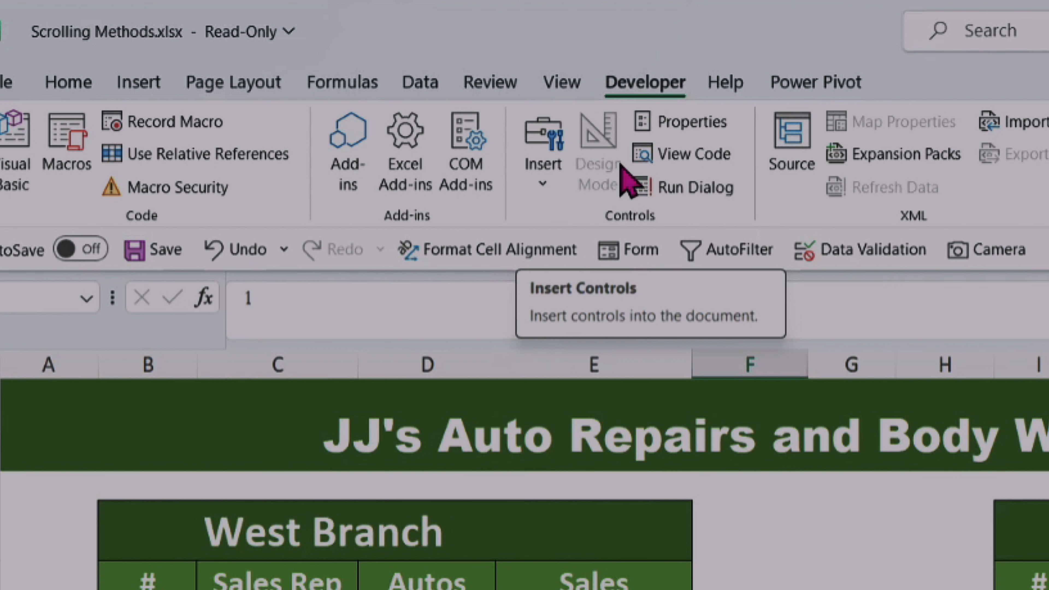
{"action": "left_click", "coordinate": [547, 190]}
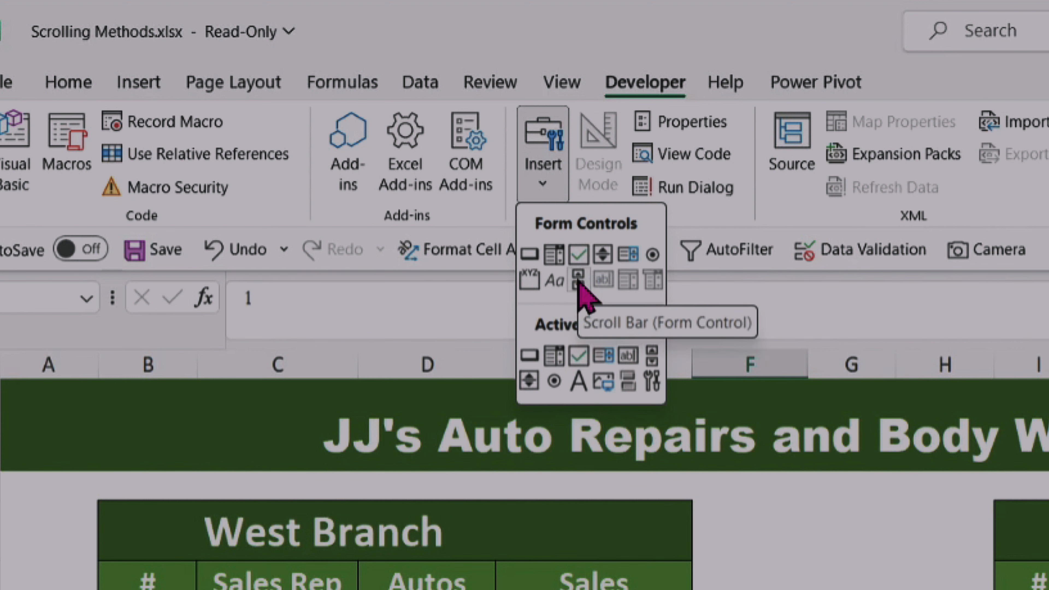
{"action": "left_click", "coordinate": [577, 281]}
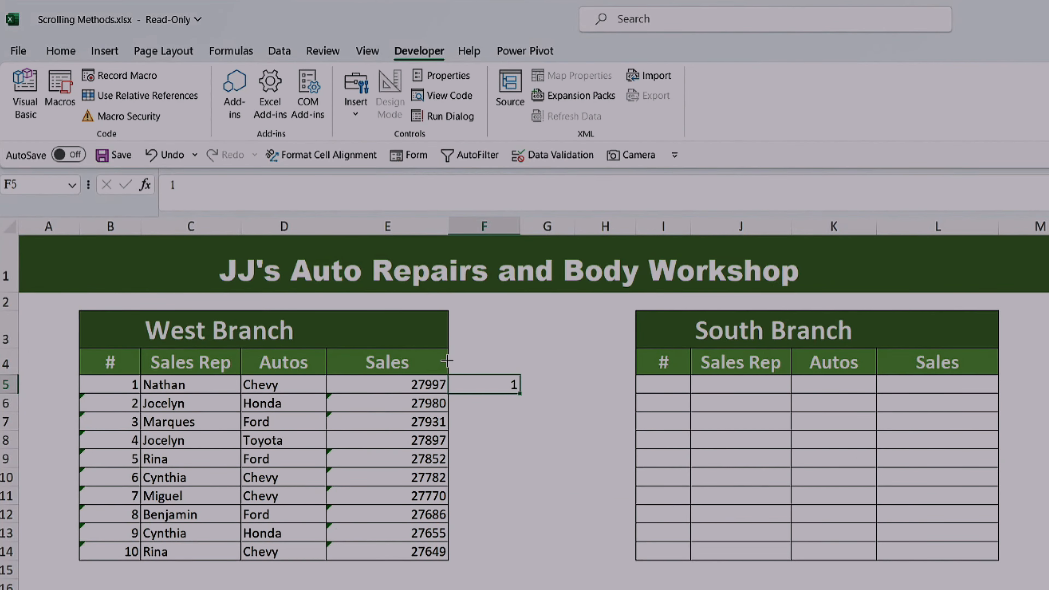
{"action": "left_click_drag", "start_coordinate": [447, 378], "coordinate": [475, 563]}
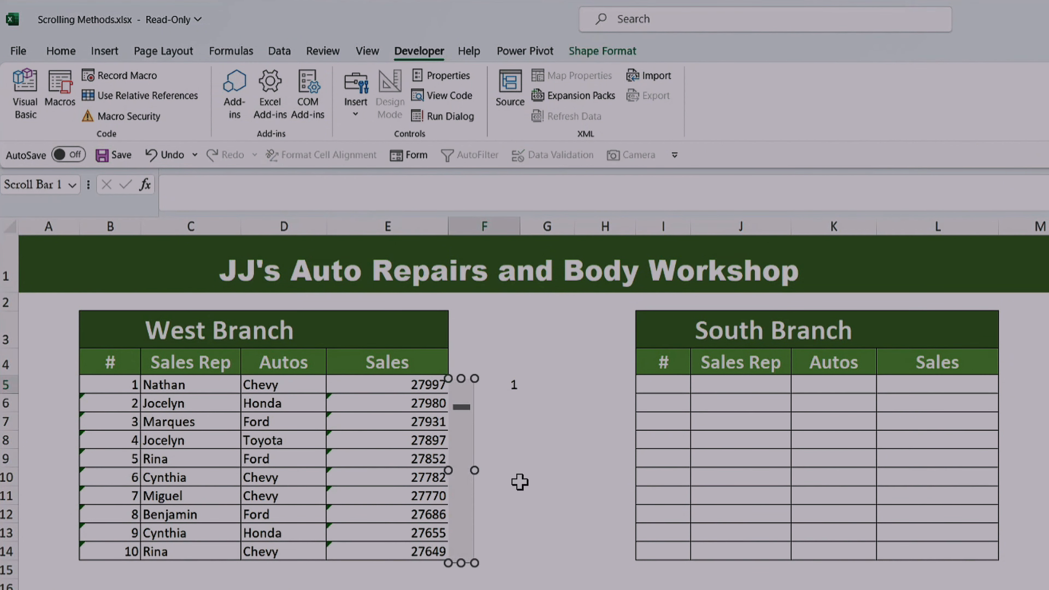
{"action": "left_click", "coordinate": [508, 421]}
Step: Test the new scroll bar in both directions and check whether the row number in F5 responds
{"action": "left_click", "coordinate": [466, 434]}
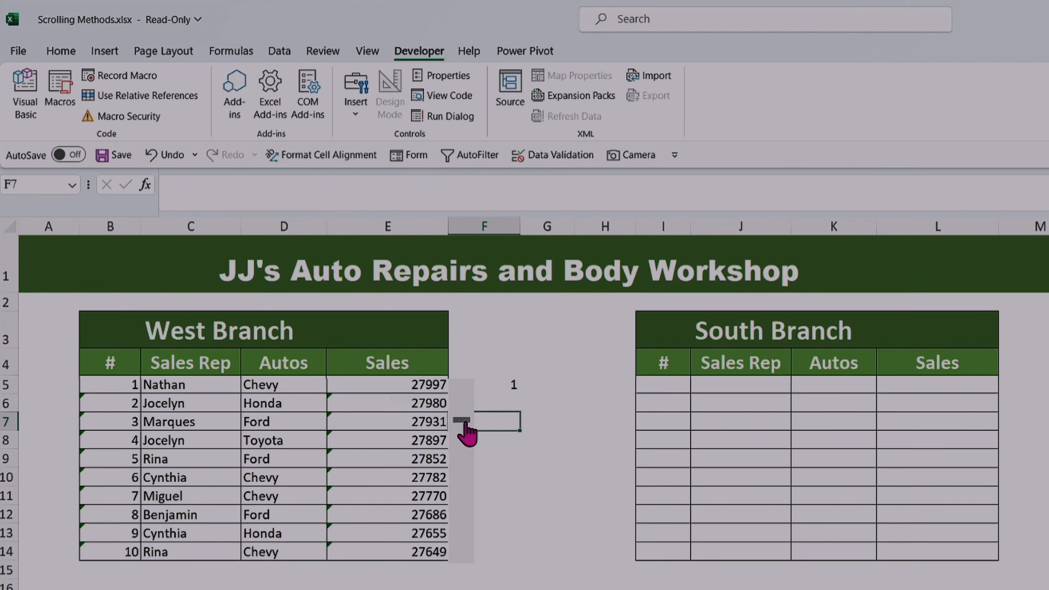
{"action": "left_click", "coordinate": [461, 550]}
{"action": "left_click", "coordinate": [460, 550]}
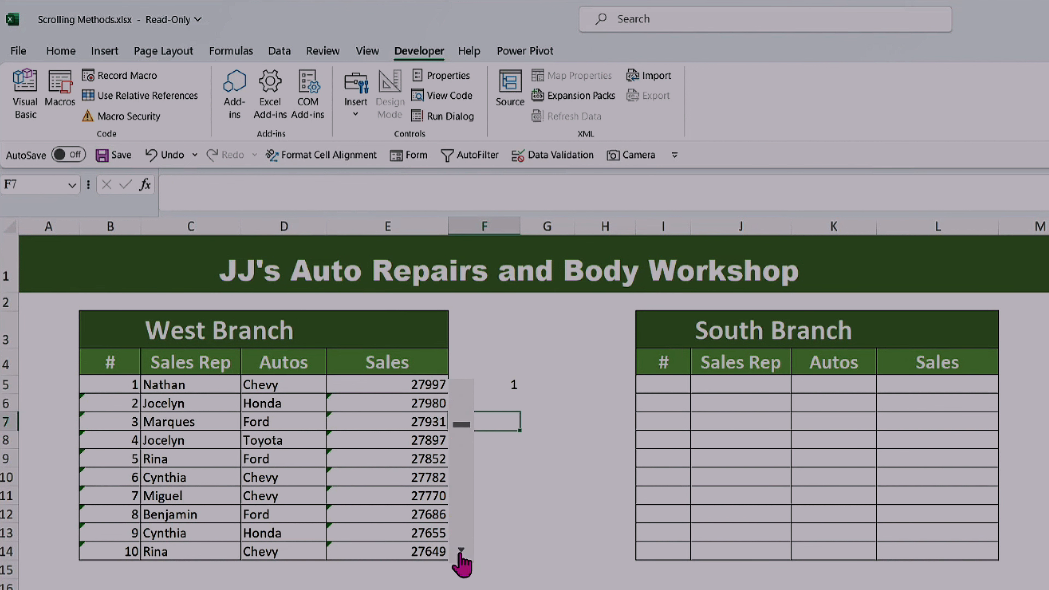
{"action": "left_click", "coordinate": [460, 553]}
{"action": "left_click", "coordinate": [461, 552]}
{"action": "left_click", "coordinate": [461, 388]}
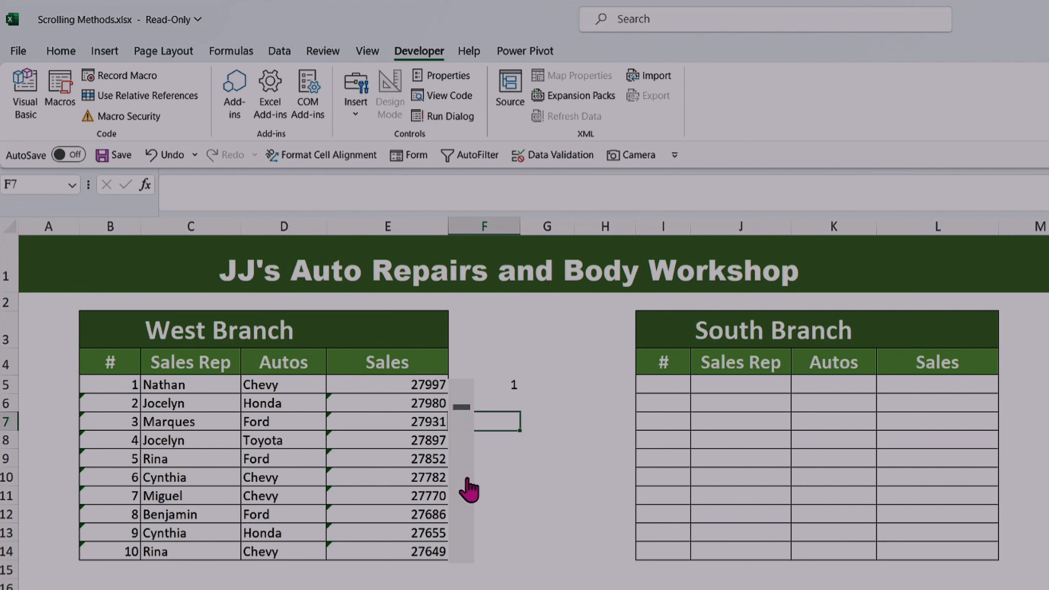
{"action": "left_click", "coordinate": [510, 386]}
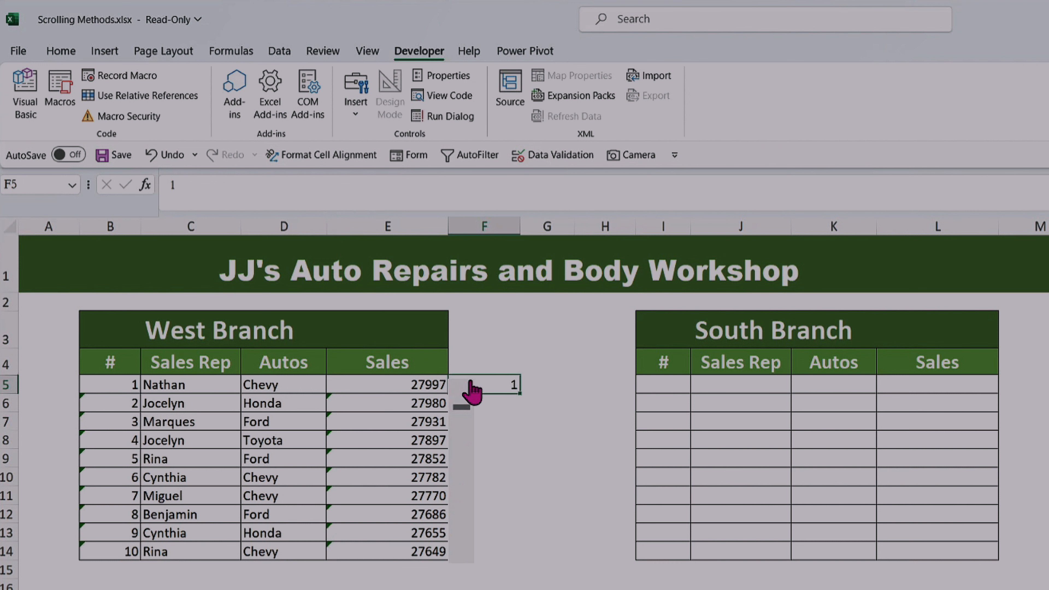
Step: Resize the scroll bar slightly narrower and extend its upper end to align with the top edge of row 5
{"action": "right_click", "coordinate": [471, 393]}
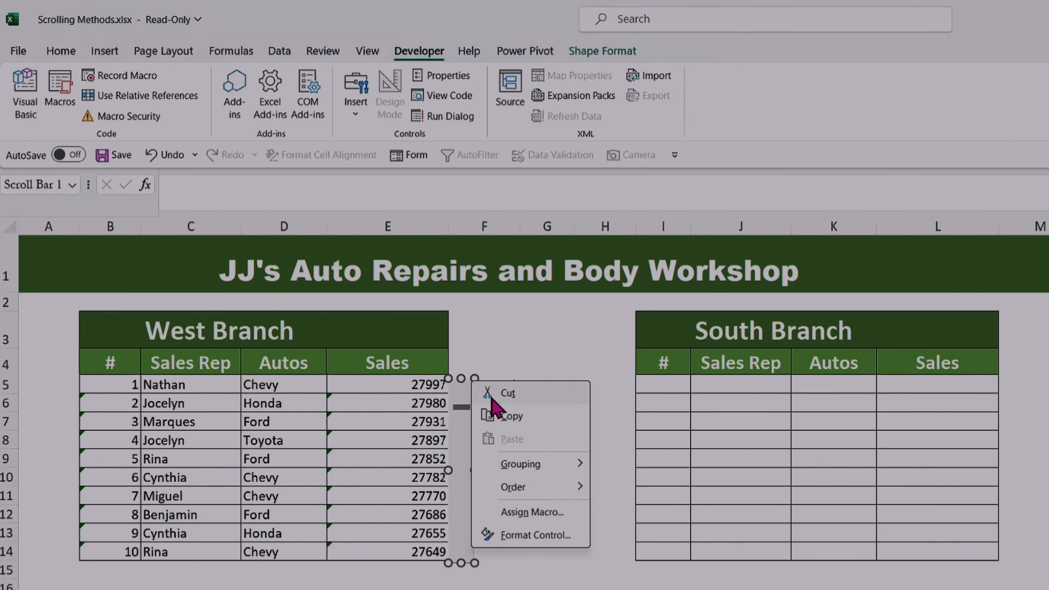
{"action": "left_click", "coordinate": [459, 376]}
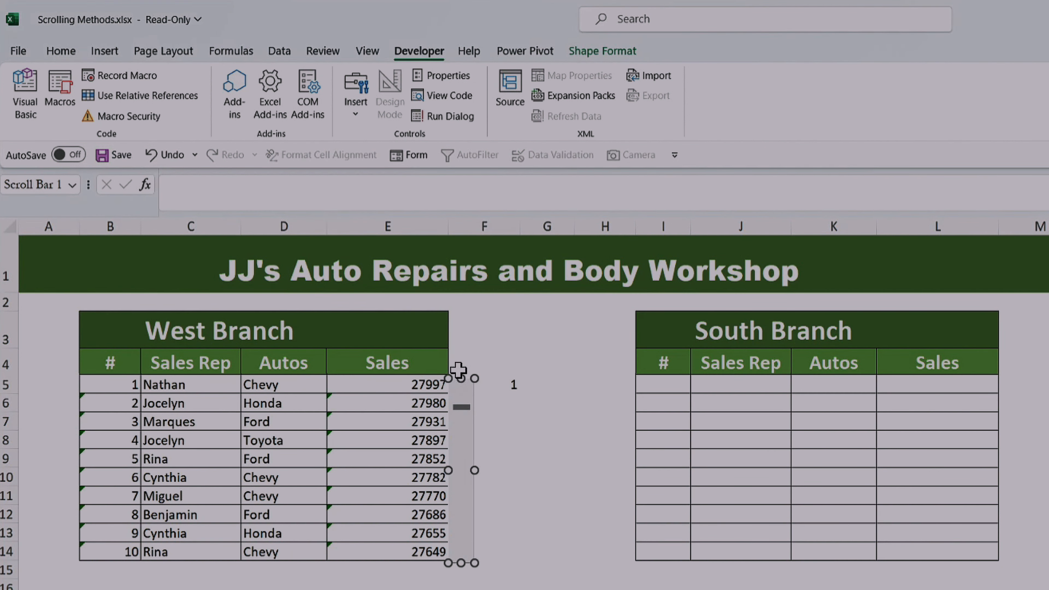
{"action": "left_click_drag", "start_coordinate": [474, 378], "coordinate": [468, 371]}
{"action": "left_click", "coordinate": [554, 511]}
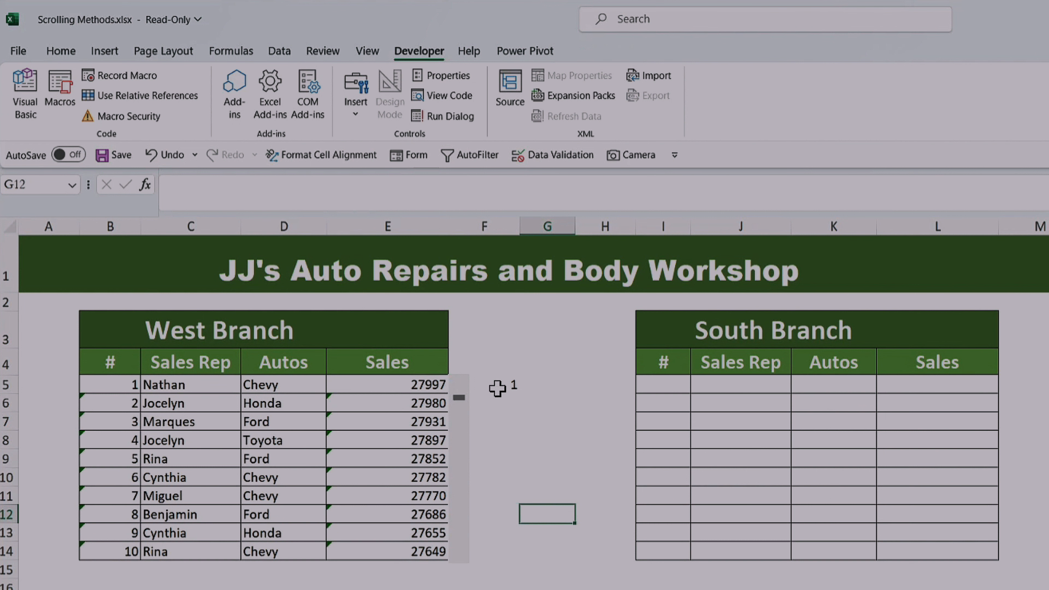
Step: Open the West Branch scroll bar's control settings and set its current value and minimum value to 1
{"action": "right_click", "coordinate": [462, 428]}
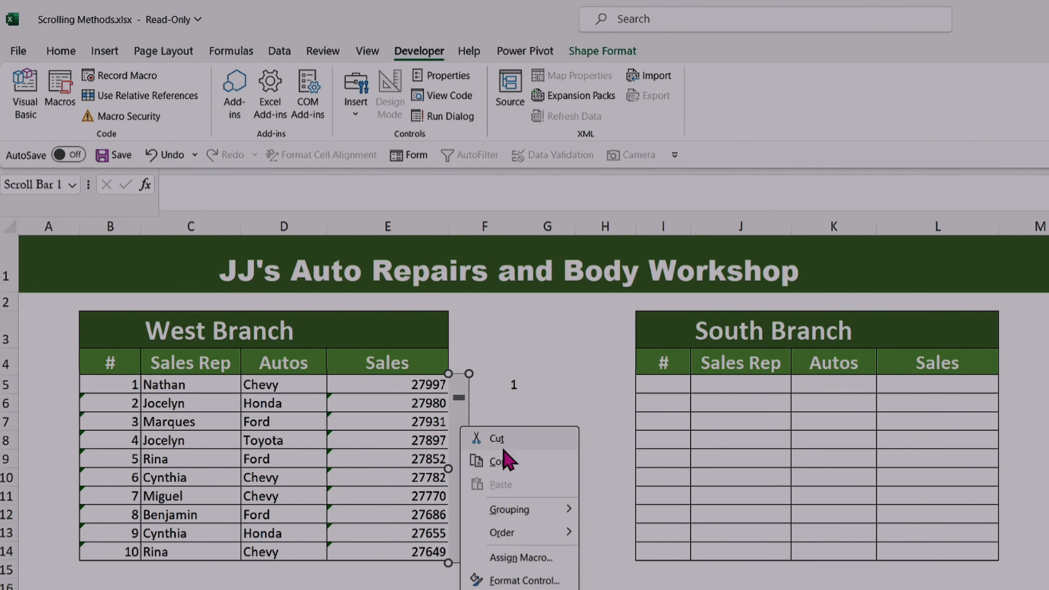
{"action": "left_click", "coordinate": [547, 581]}
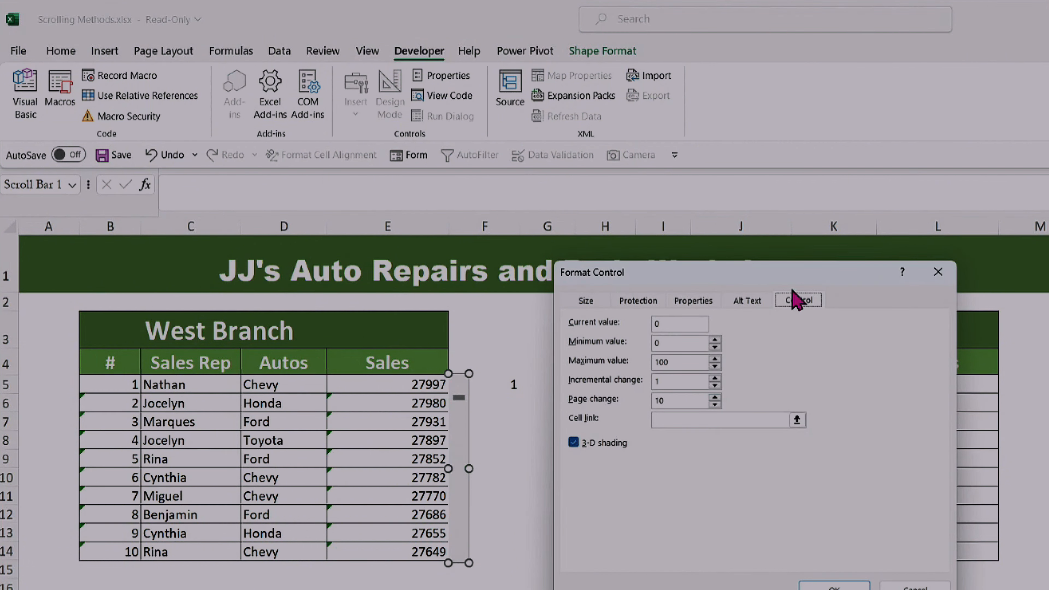
{"action": "left_click_drag", "start_coordinate": [771, 280], "coordinate": [715, 276]}
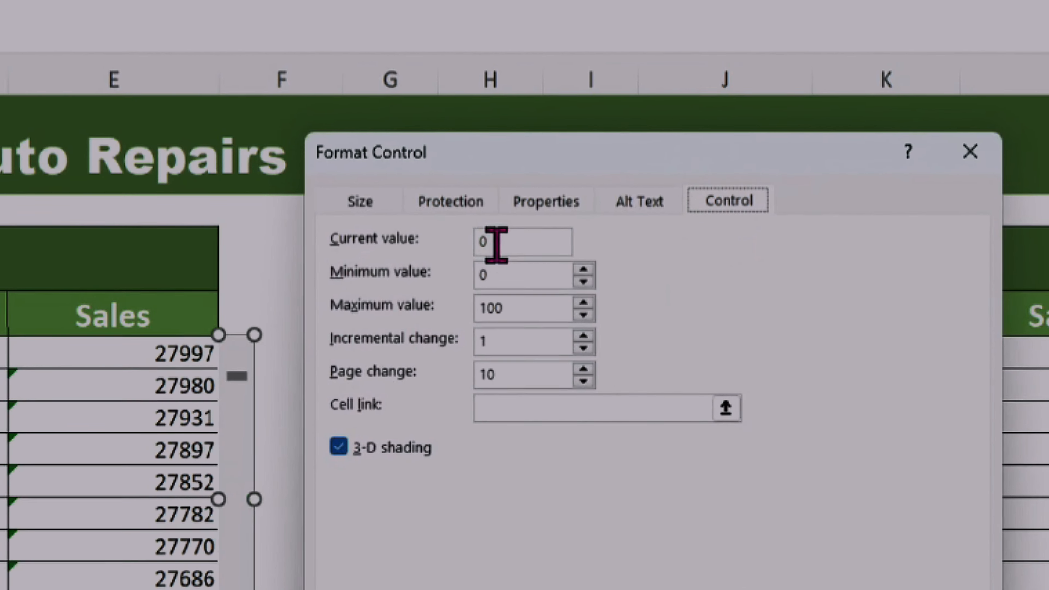
{"action": "left_click", "coordinate": [606, 321]}
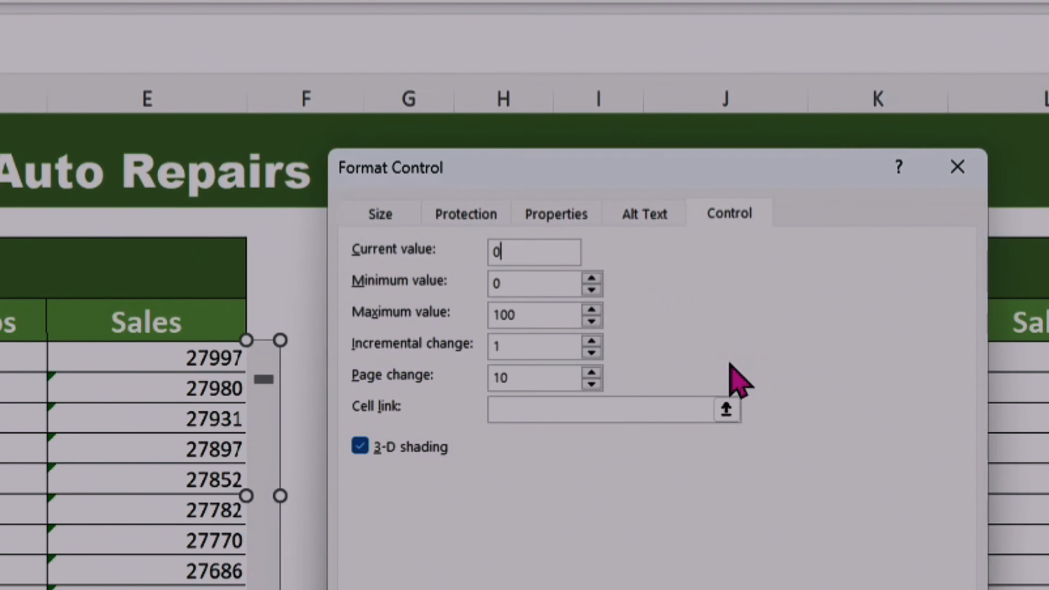
{"action": "key", "text": "BackSpace"}
{"action": "type", "text": "1"}
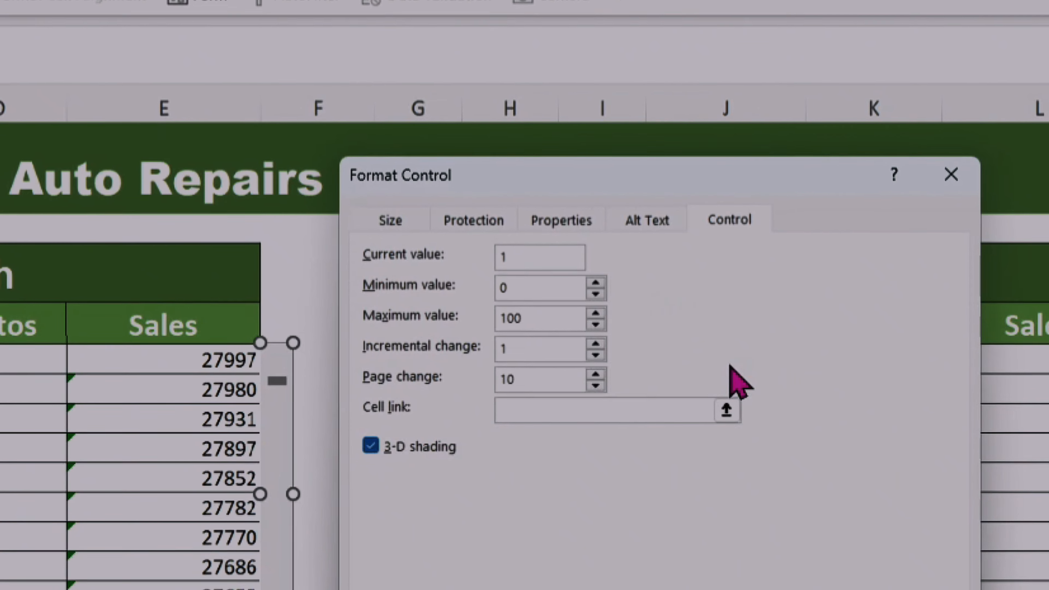
{"action": "left_click", "coordinate": [523, 289]}
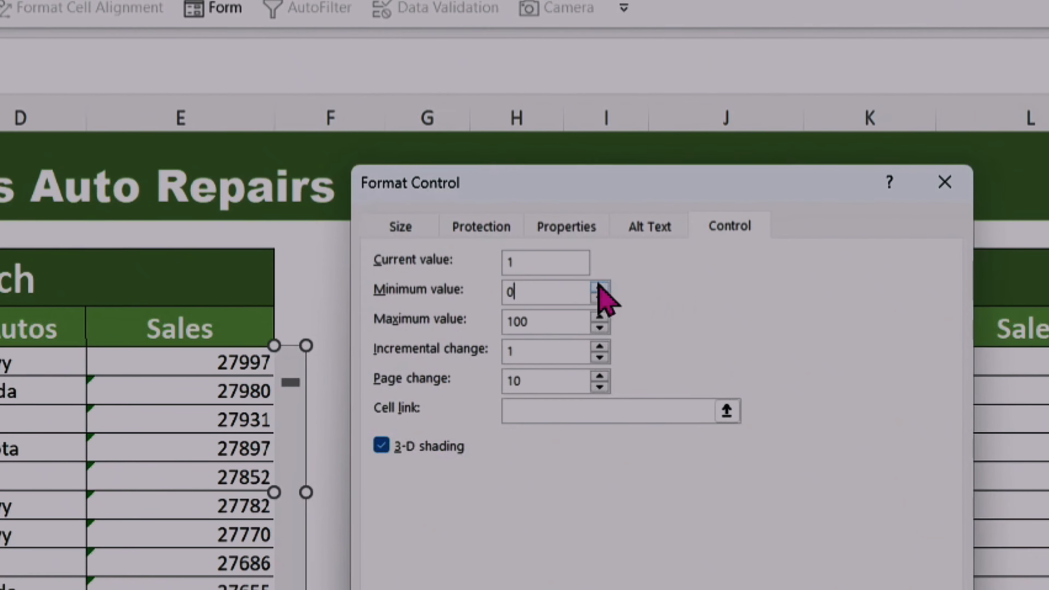
{"action": "key", "text": "BackSpace"}
{"action": "type", "text": "1"}
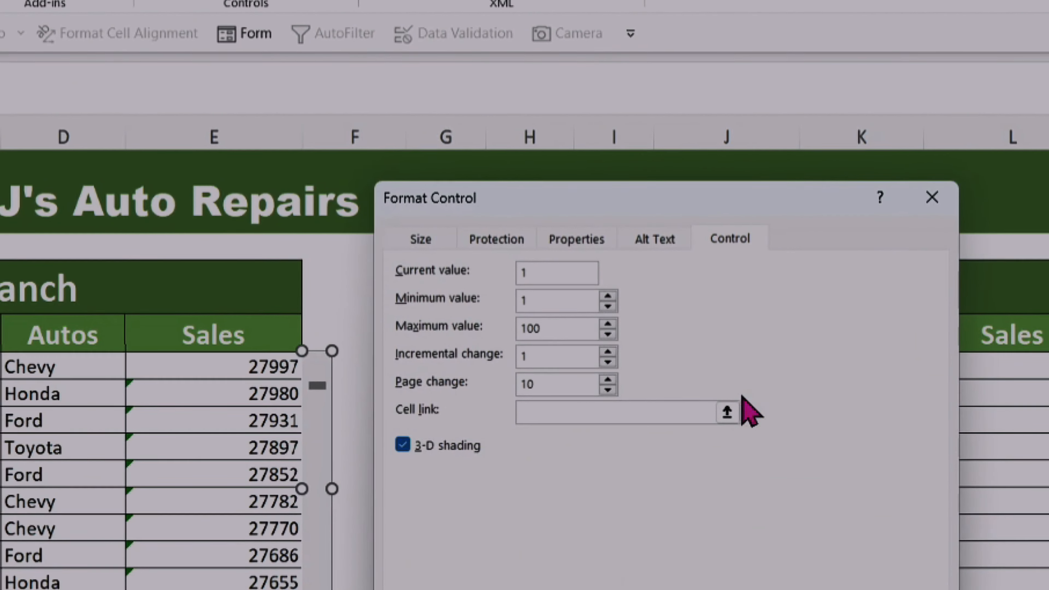
{"action": "left_click_drag", "start_coordinate": [702, 215], "coordinate": [849, 246]}
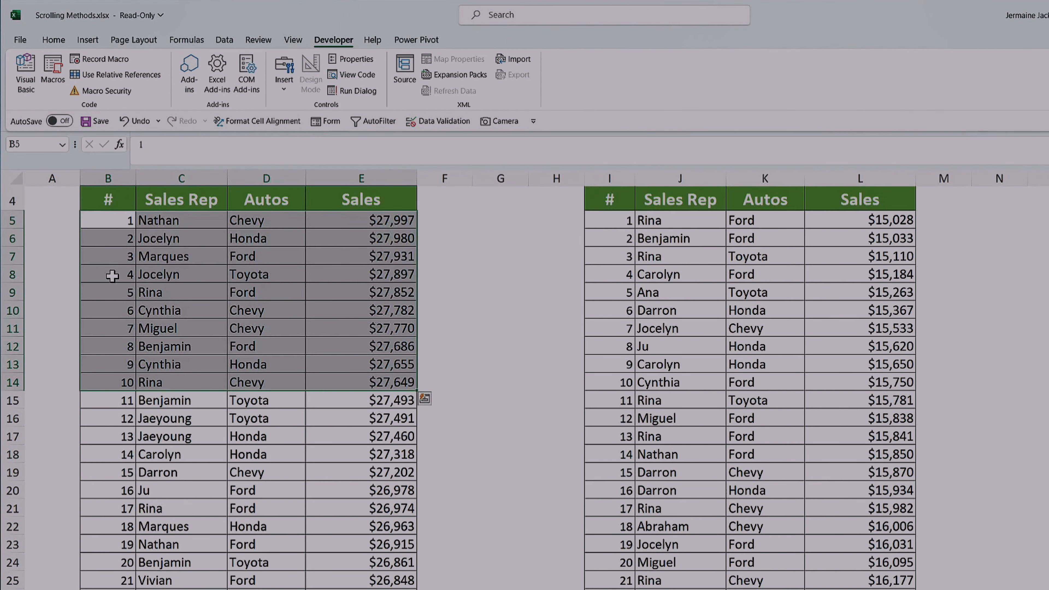
Step: Check how far the first # list on Data Sheet extends, from B5 to its last entry
{"action": "left_click", "coordinate": [119, 219]}
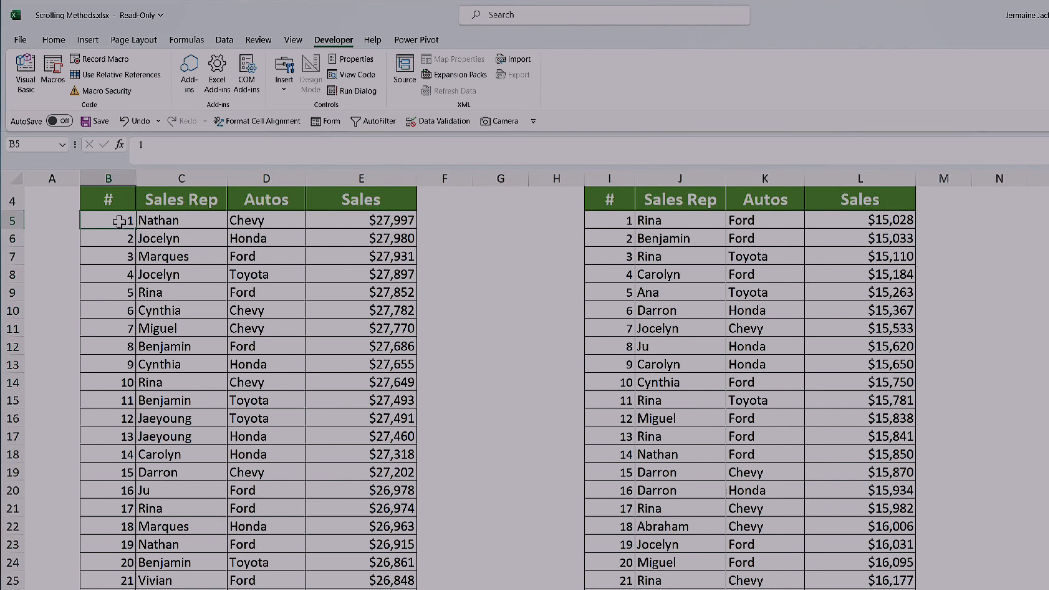
{"action": "key", "text": "ctrl+Down"}
{"action": "key", "text": "ctrl+Up"}
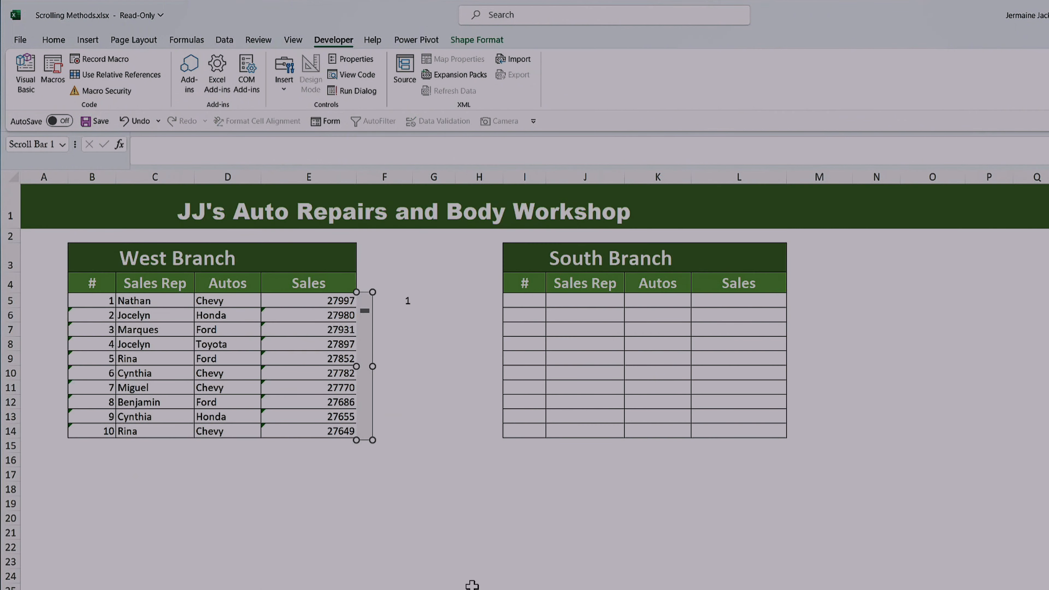
Step: Enter 272 in E18 and 10 in E19 on the Scrolling Bar View sheet as scratch values
{"action": "left_click", "coordinate": [262, 488]}
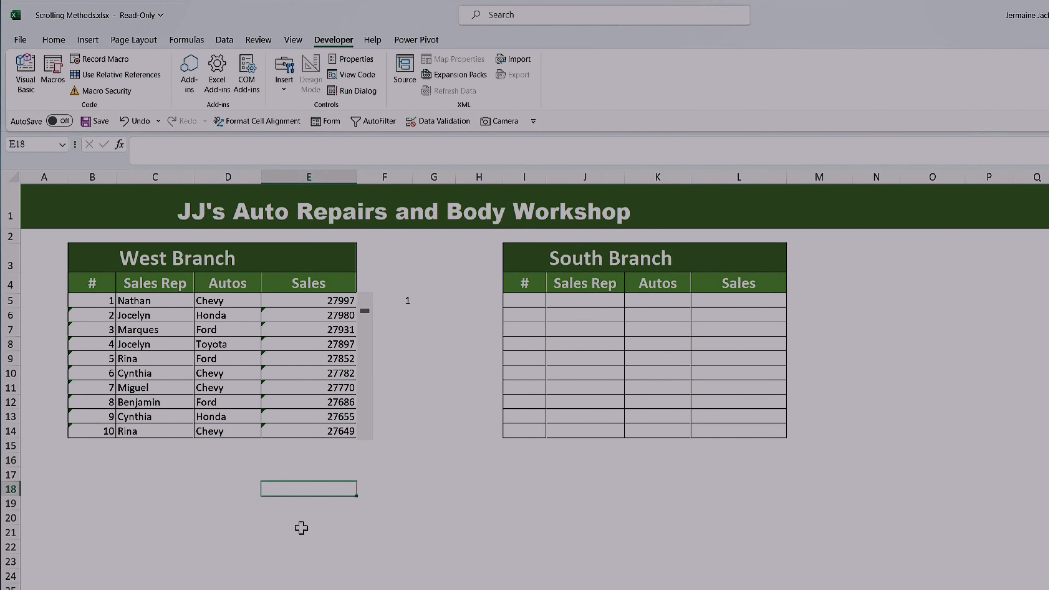
{"action": "type", "text": "272"}
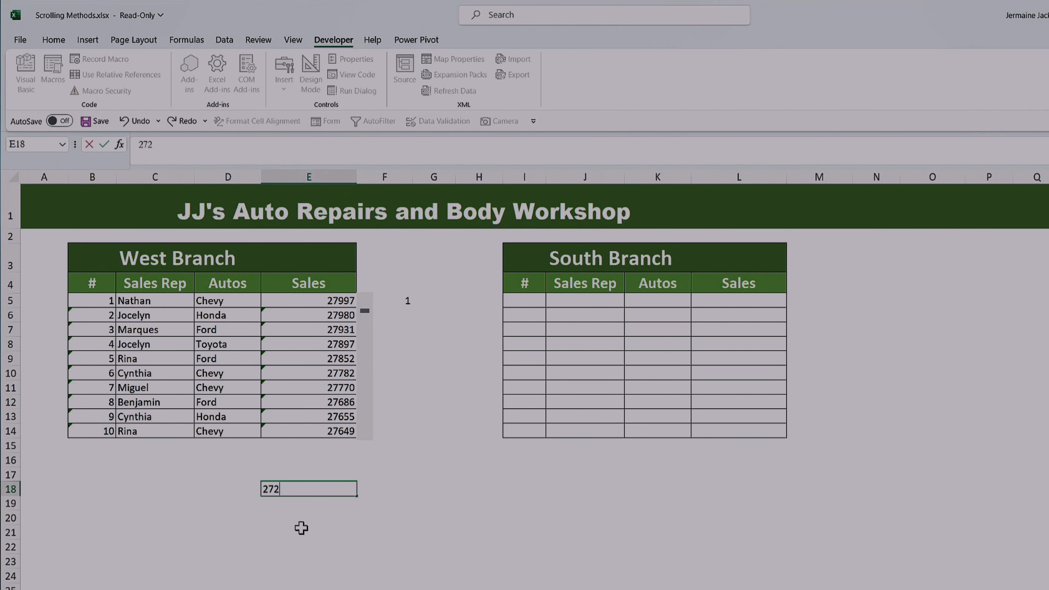
{"action": "key", "text": "Return"}
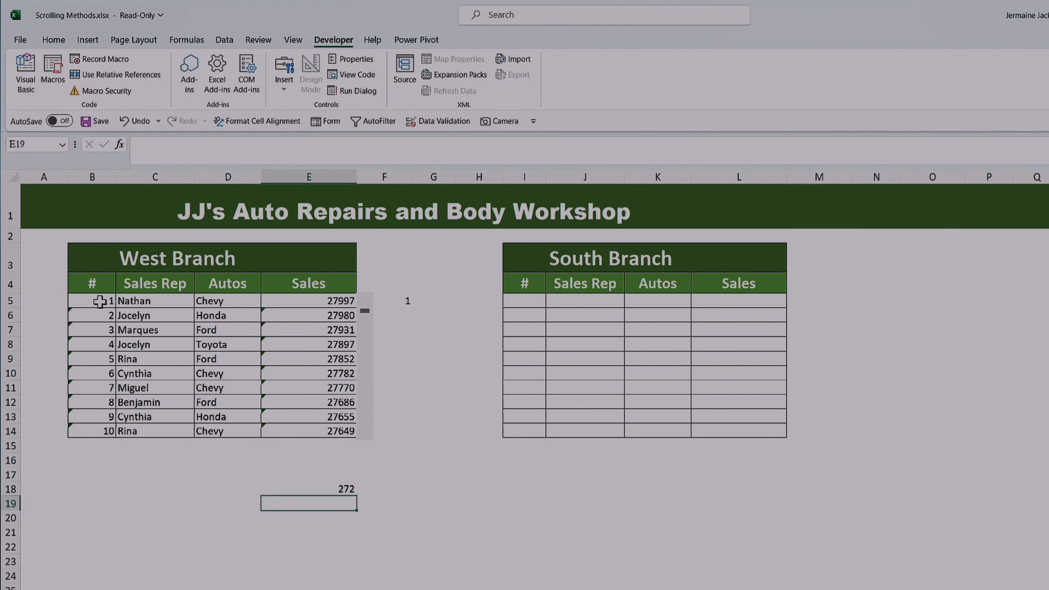
{"action": "left_click_drag", "start_coordinate": [100, 301], "coordinate": [103, 432]}
{"action": "left_click", "coordinate": [358, 502]}
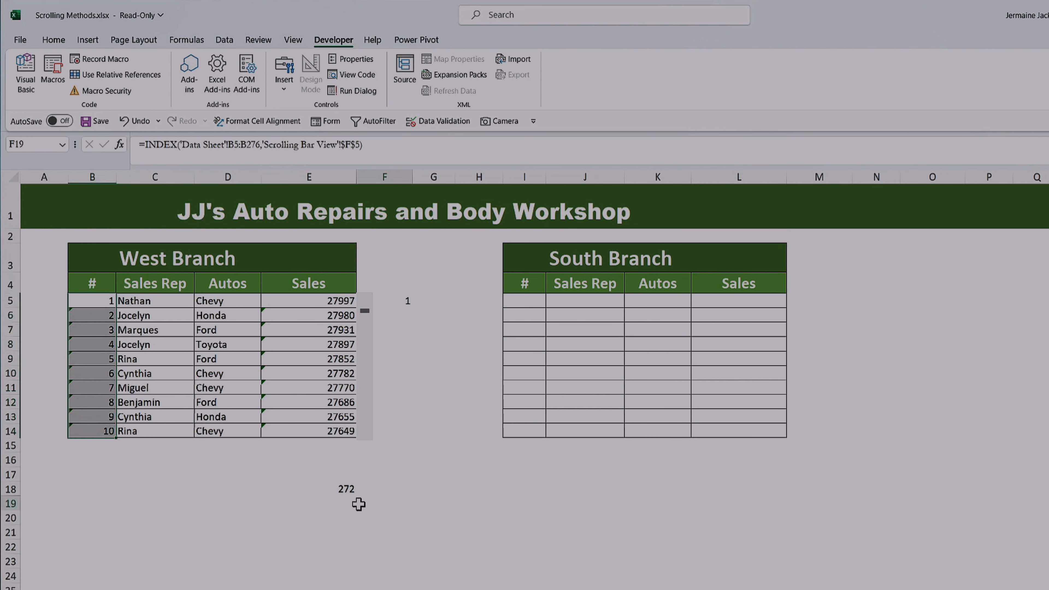
{"action": "left_click", "coordinate": [338, 517]}
{"action": "left_click", "coordinate": [343, 502]}
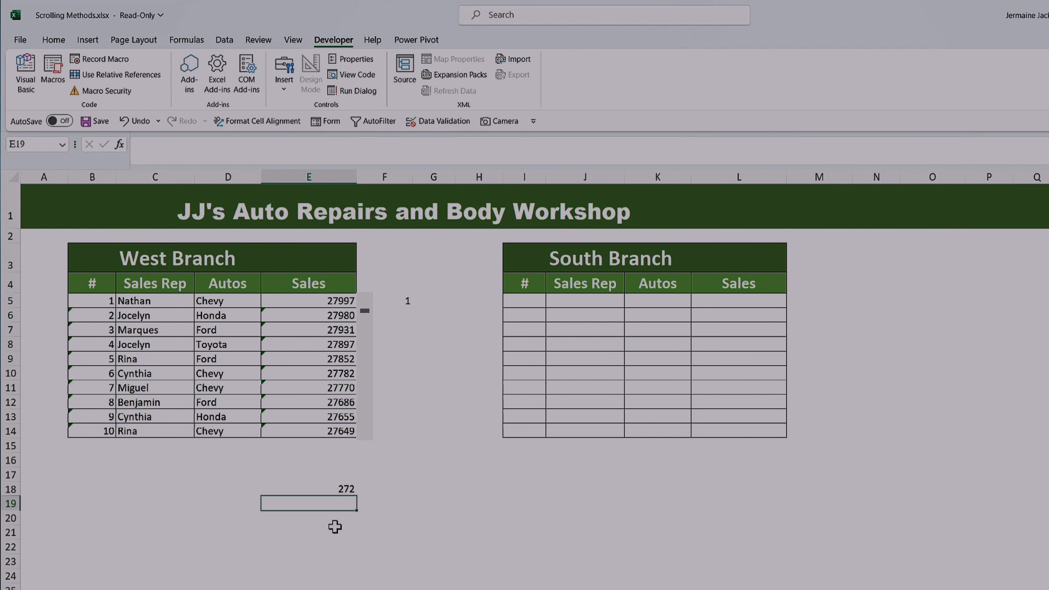
{"action": "type", "text": "10"}
{"action": "key", "text": "Return"}
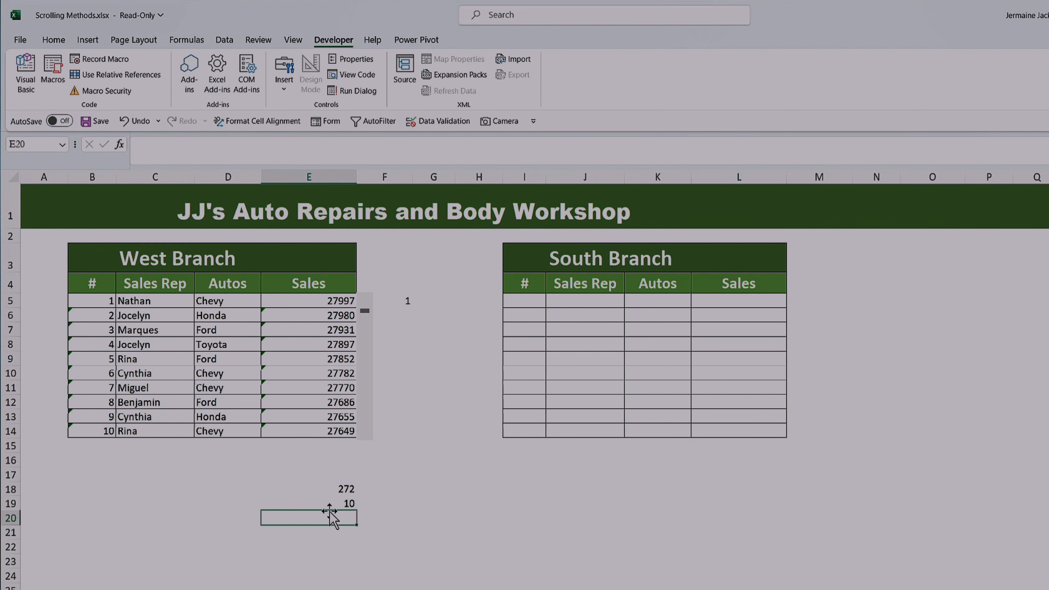
Step: Subtract the visible row count from the list length in E20 with the formula =E18-E19
{"action": "type", "text": "="}
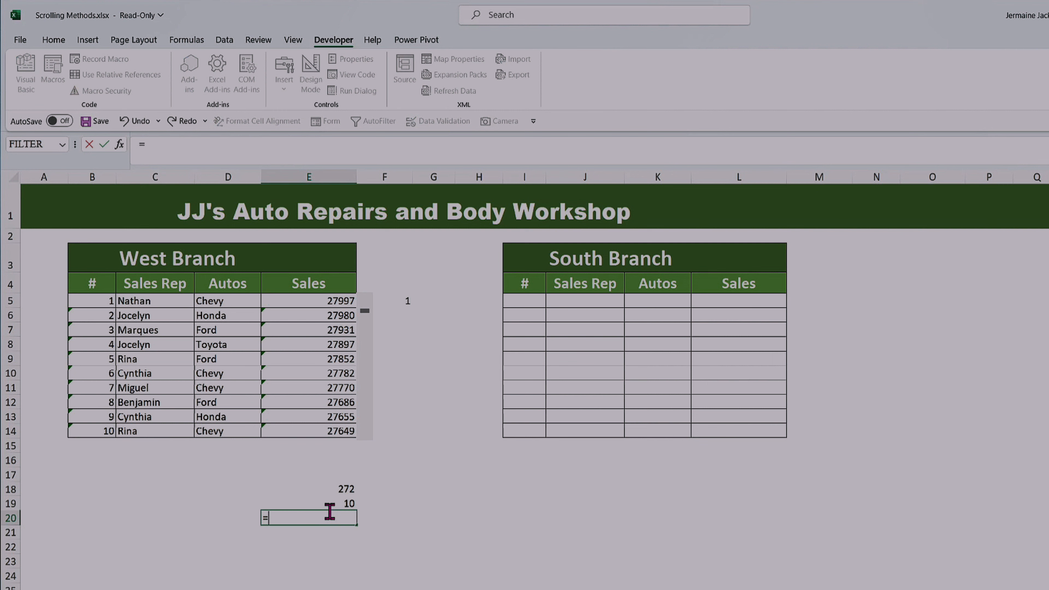
{"action": "key", "text": "Up"}
{"action": "key", "text": "Up"}
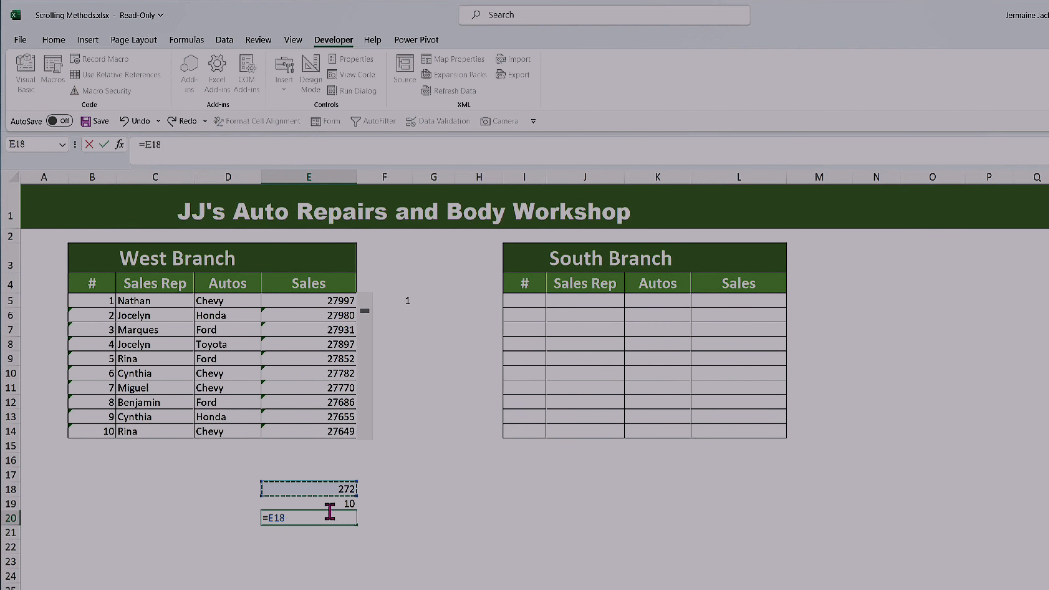
{"action": "type", "text": "-"}
{"action": "key", "text": "Up"}
{"action": "key", "text": "Return"}
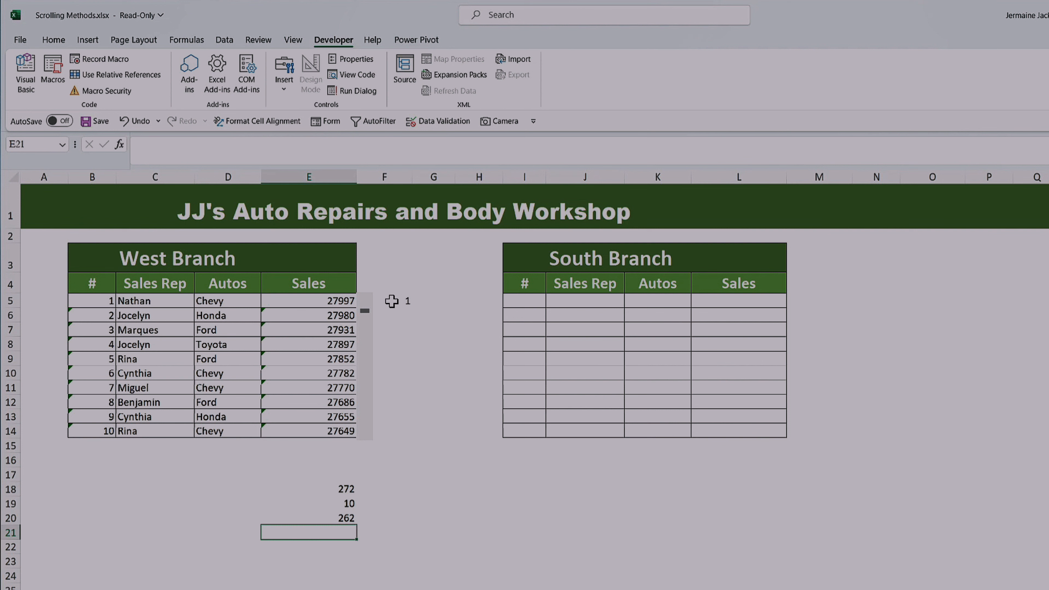
Step: Examine the row number in F5 and the INDEX formulas in the West Branch Sales cells E5:E14
{"action": "left_click", "coordinate": [407, 301]}
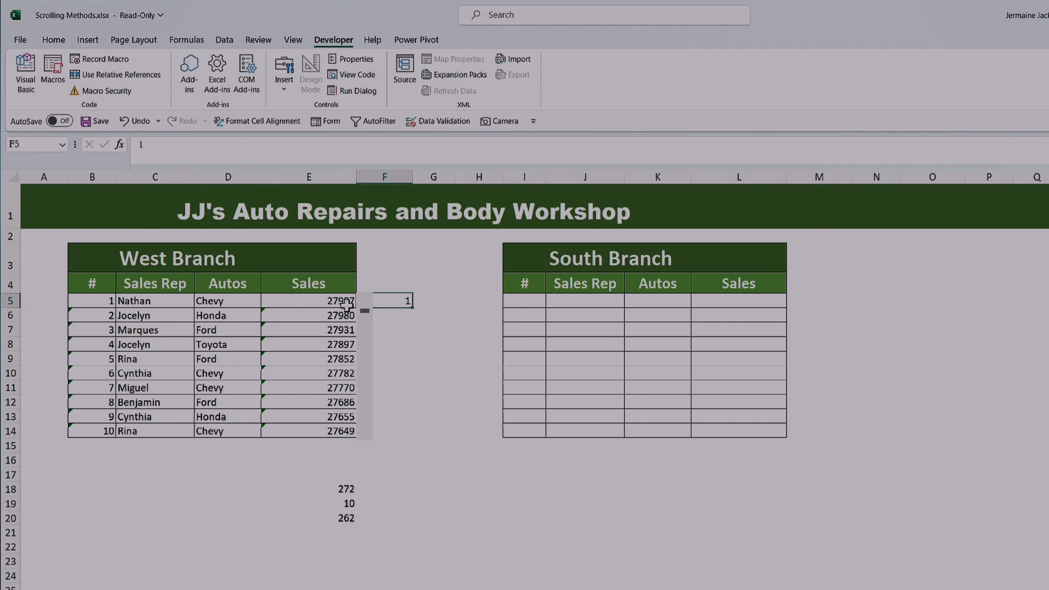
{"action": "left_click", "coordinate": [331, 302]}
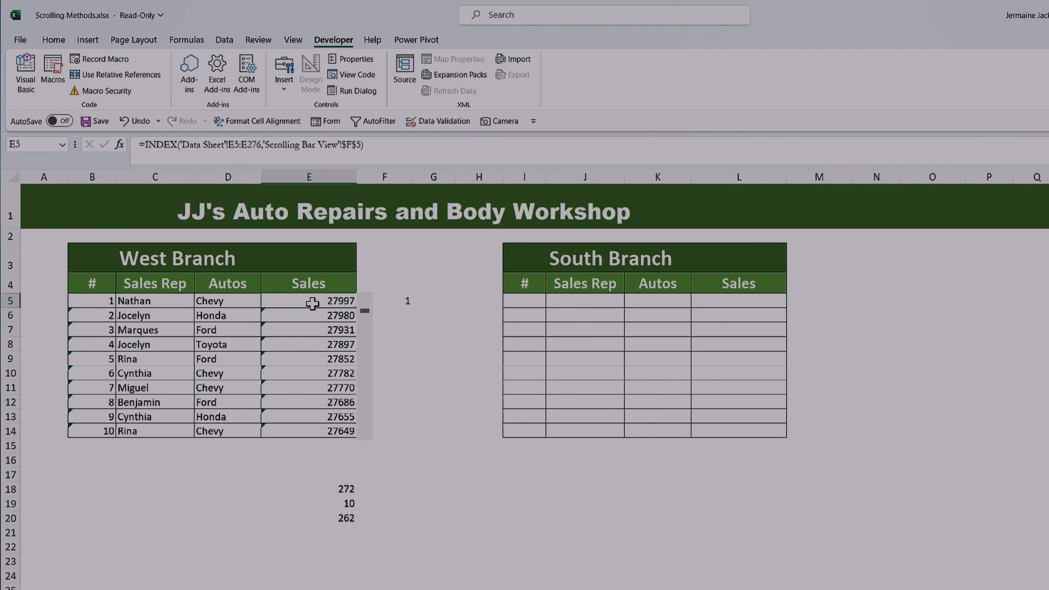
{"action": "left_click_drag", "start_coordinate": [312, 304], "coordinate": [312, 428]}
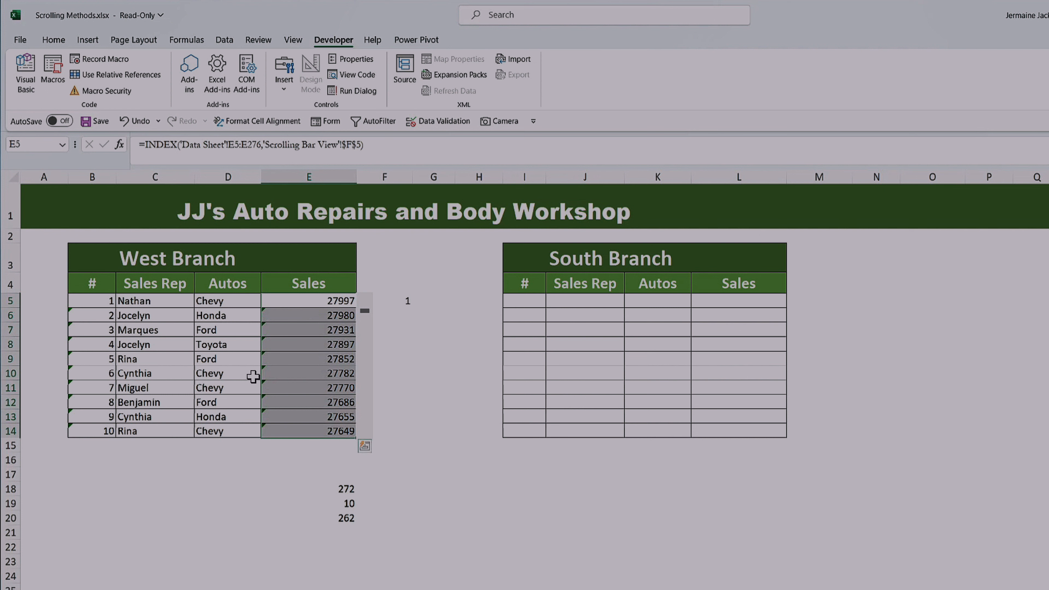
{"action": "left_click", "coordinate": [314, 300]}
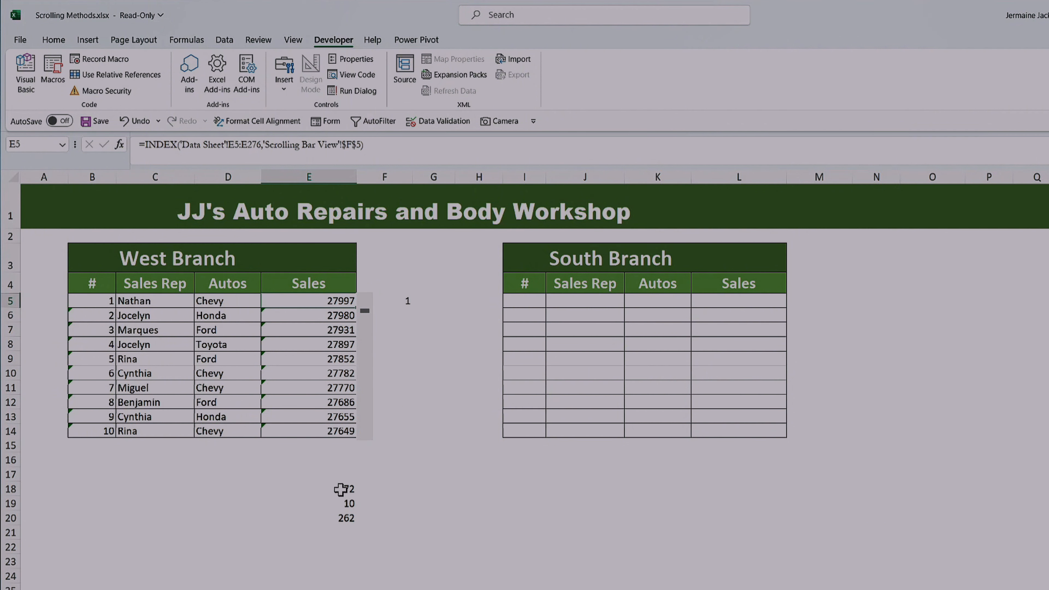
Step: Clear the scratch calculation from cells E18:E21
{"action": "left_click", "coordinate": [347, 530]}
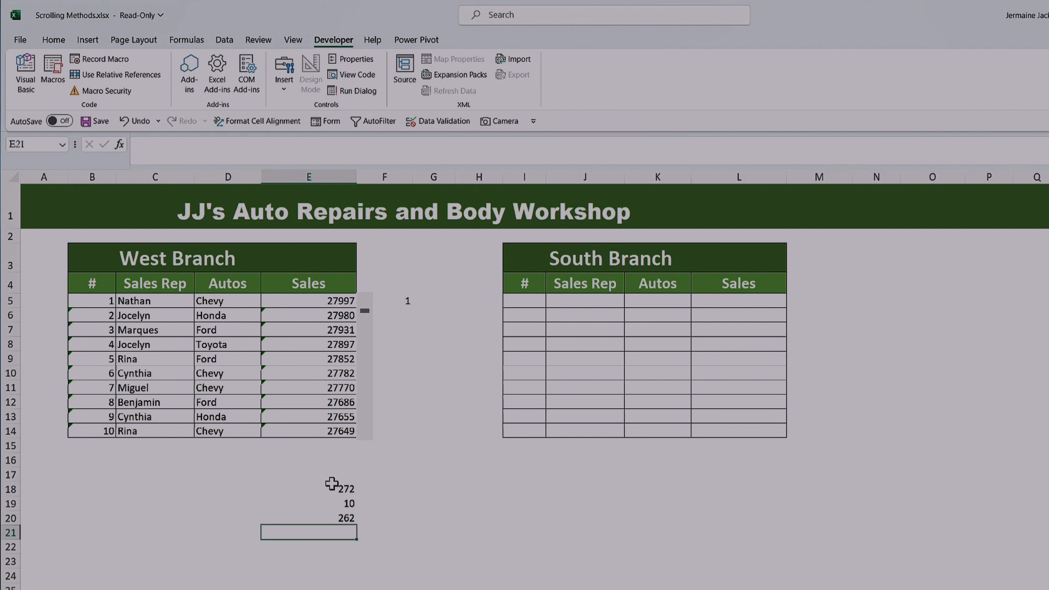
{"action": "left_click_drag", "start_coordinate": [331, 483], "coordinate": [339, 531]}
{"action": "key", "text": "Delete"}
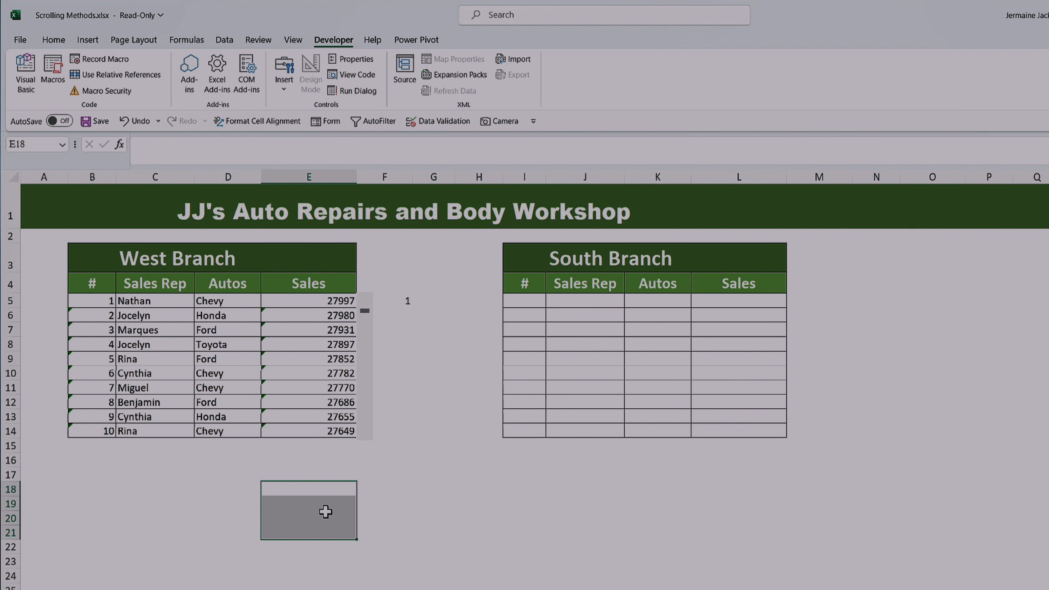
{"action": "left_click", "coordinate": [366, 462]}
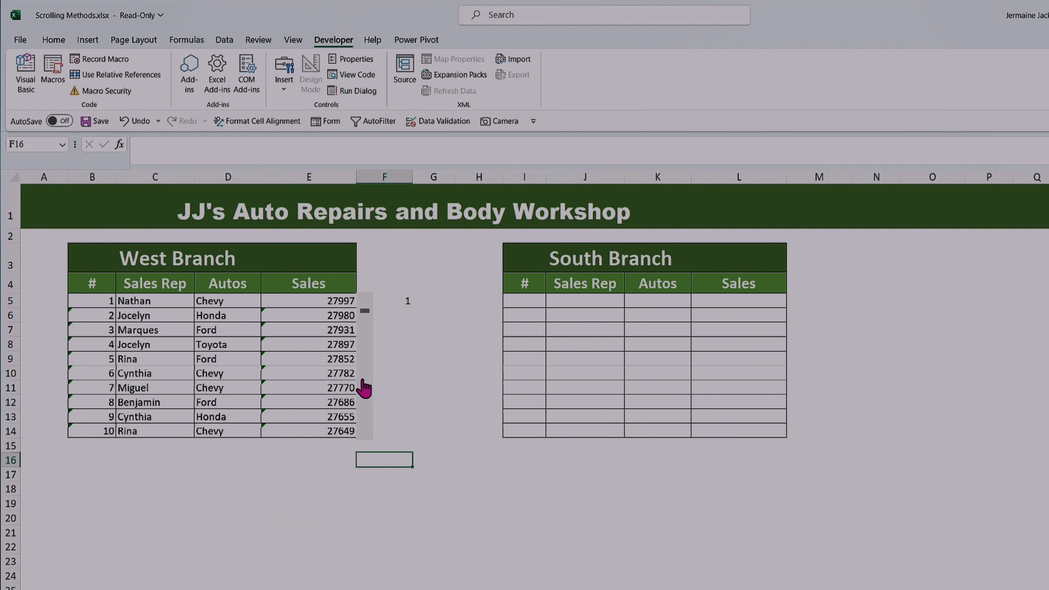
Step: Reopen the West Branch scroll bar's control settings and set its maximum value to 263
{"action": "right_click", "coordinate": [364, 388]}
{"action": "left_click", "coordinate": [414, 499]}
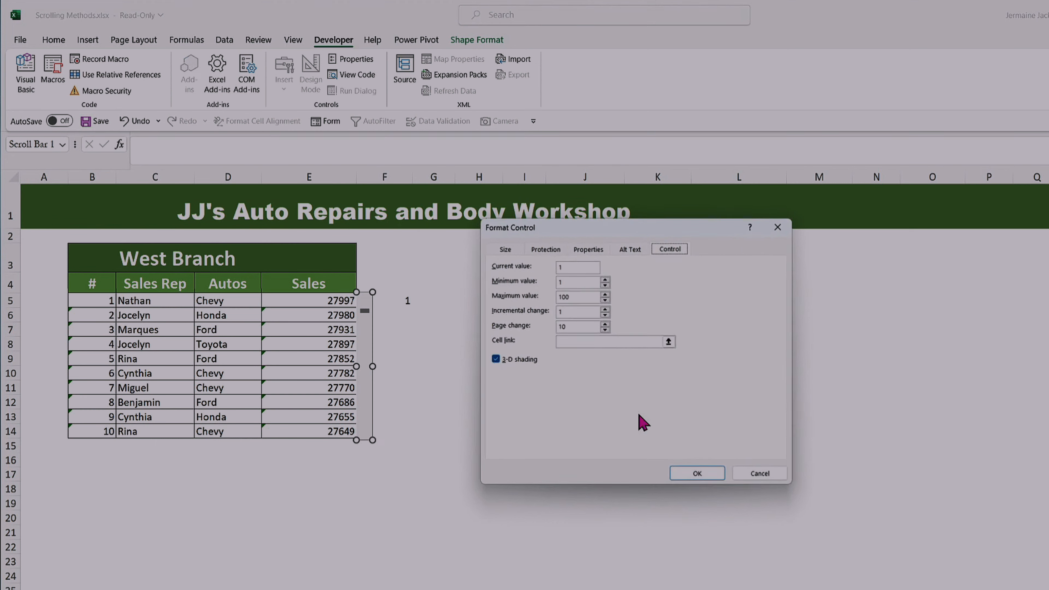
{"action": "left_click", "coordinate": [582, 296]}
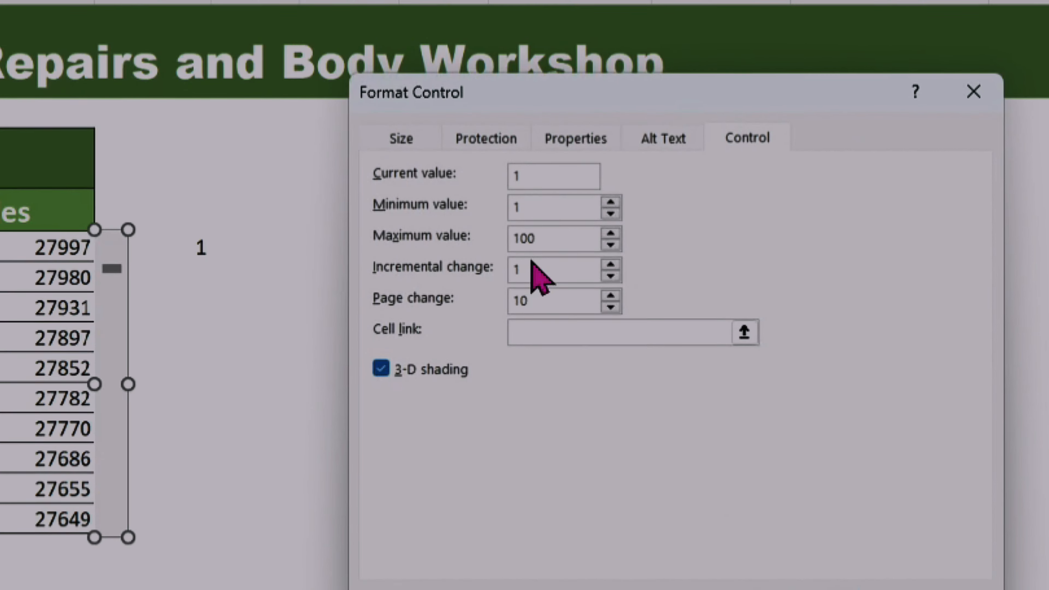
{"action": "key", "text": "BackSpace"}
{"action": "key", "text": "BackSpace"}
{"action": "key", "text": "BackSpace"}
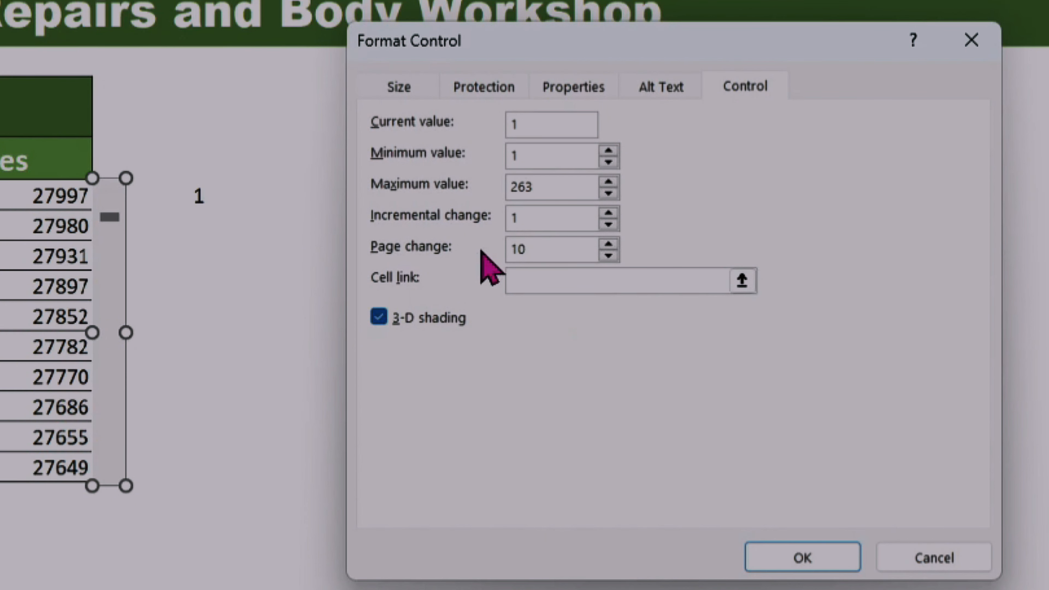
Step: Link the scroll bar to cell $F$5, leave 3-D shading enabled, and apply the control settings
{"action": "left_click", "coordinate": [558, 279]}
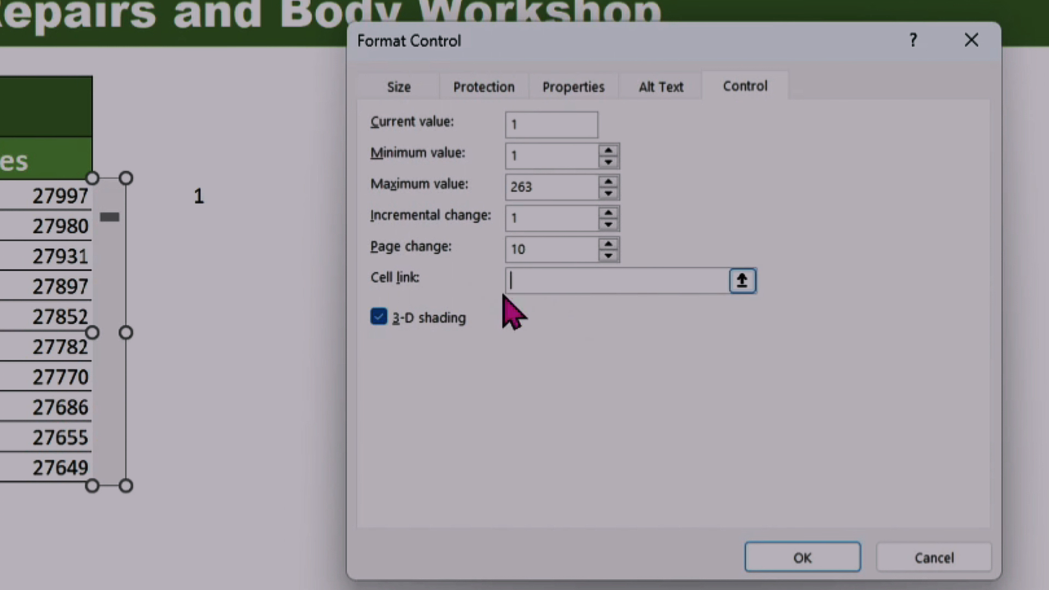
{"action": "left_click", "coordinate": [181, 195]}
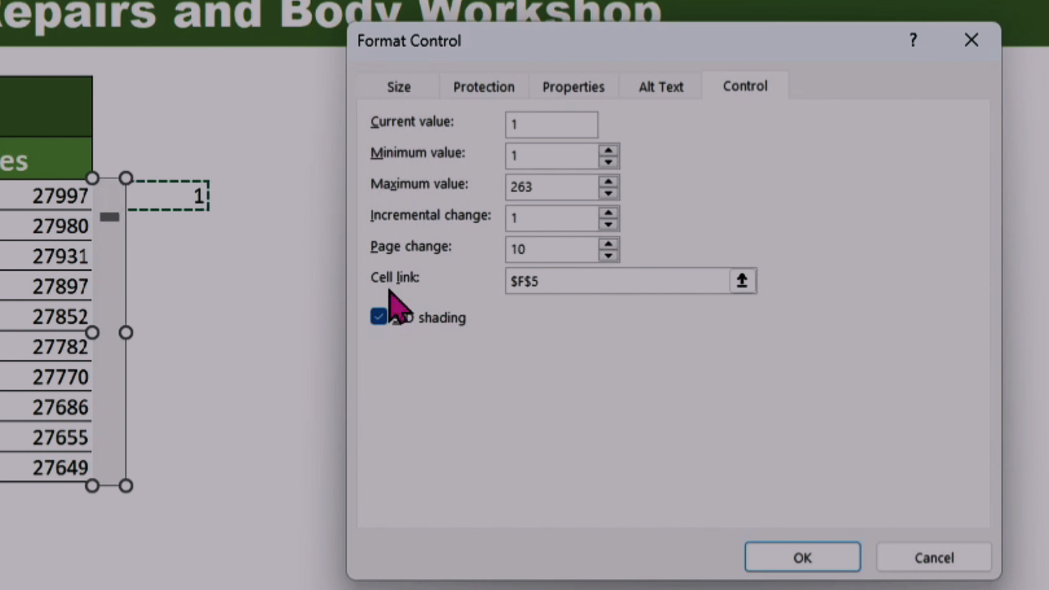
{"action": "left_click", "coordinate": [379, 321]}
{"action": "left_click", "coordinate": [379, 320]}
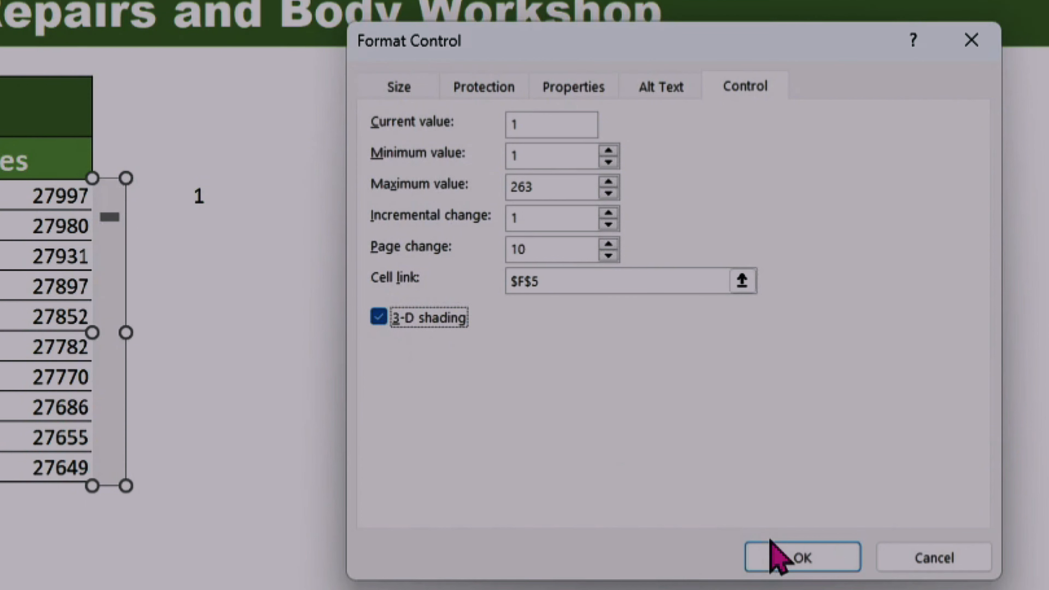
{"action": "left_click", "coordinate": [781, 557]}
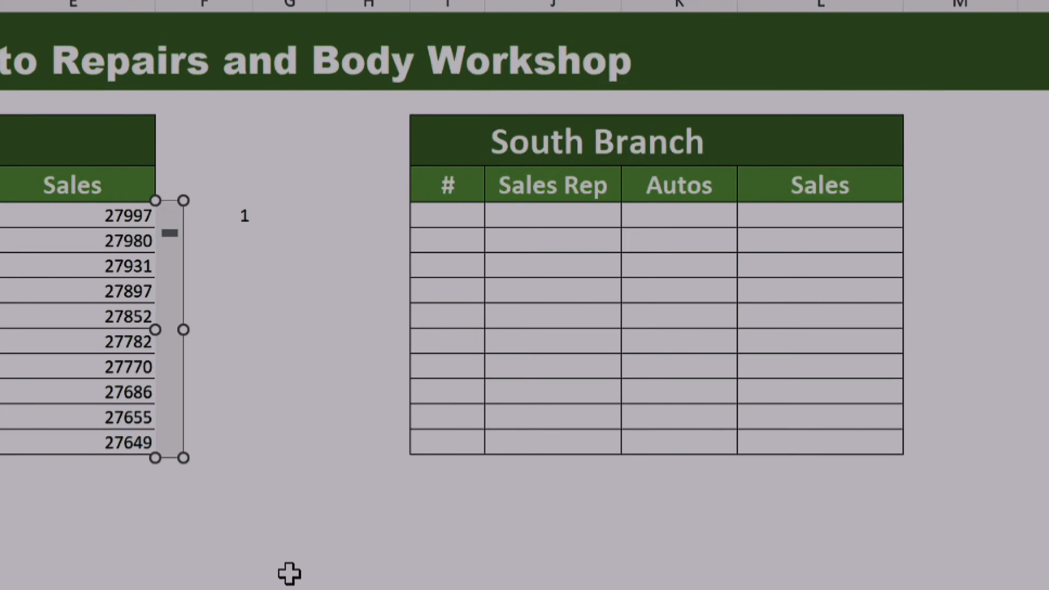
{"action": "left_click", "coordinate": [291, 574]}
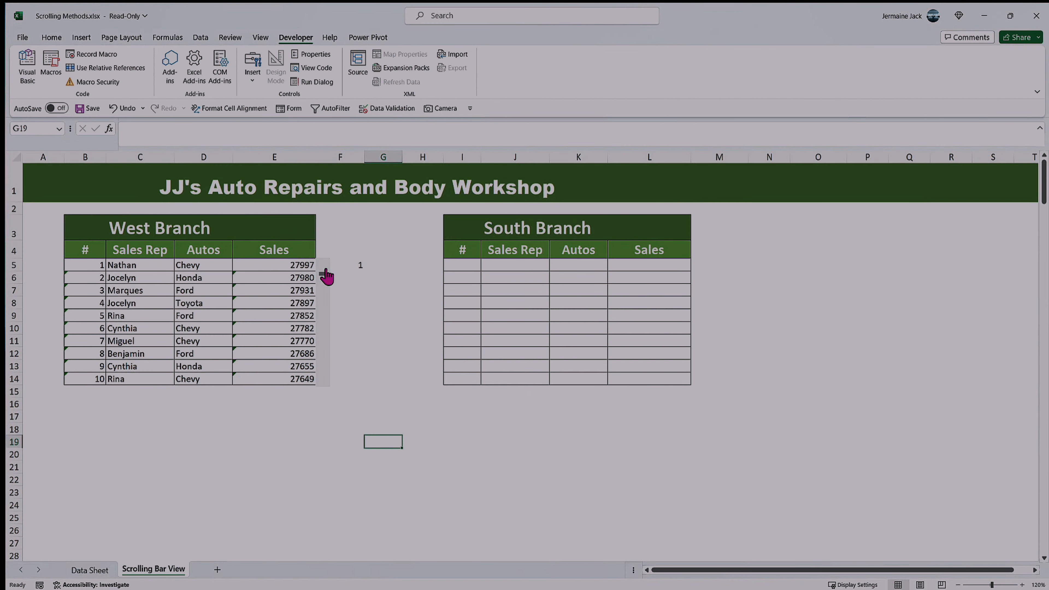
Step: Test the linked scroll bar by advancing the West Branch table three single rows down
{"action": "left_click", "coordinate": [325, 387]}
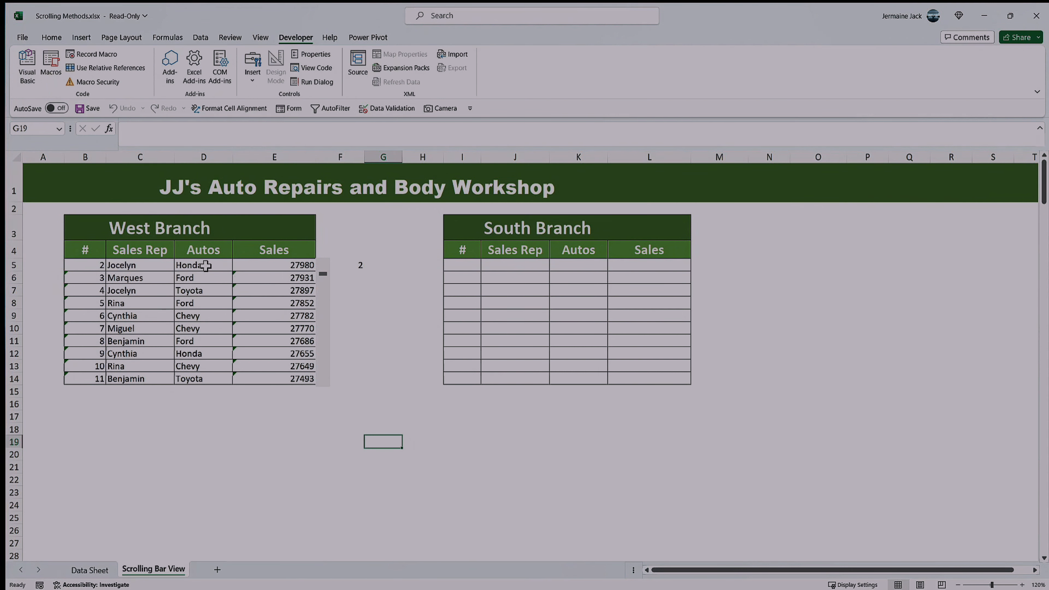
{"action": "left_click", "coordinate": [324, 381]}
{"action": "left_click", "coordinate": [324, 381]}
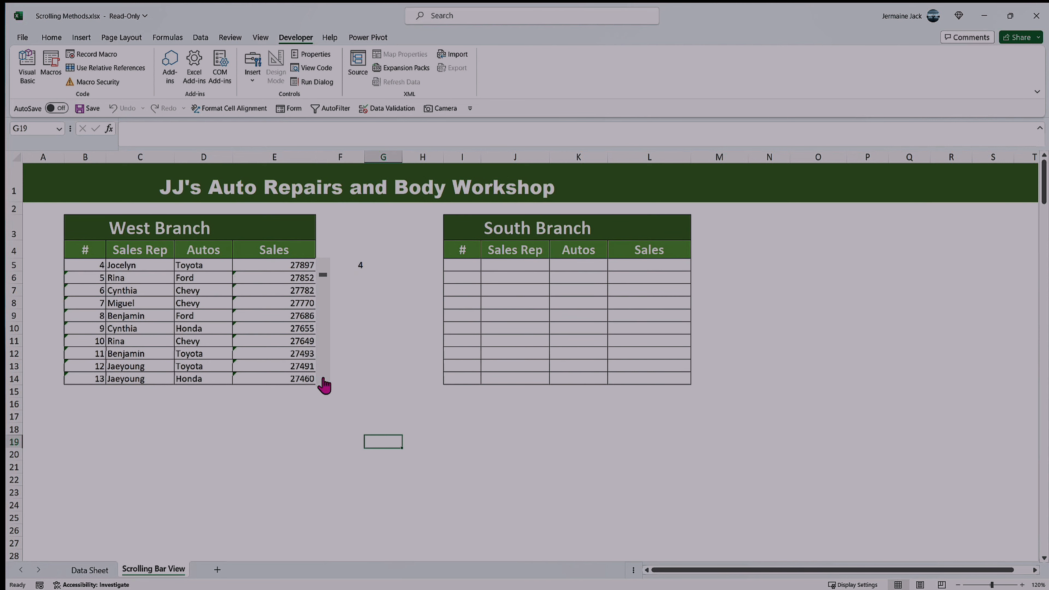
Step: Advance the West Branch table two more single rows with its scroll bar and return it to record 1
{"action": "left_click", "coordinate": [323, 381]}
{"action": "left_click", "coordinate": [323, 381]}
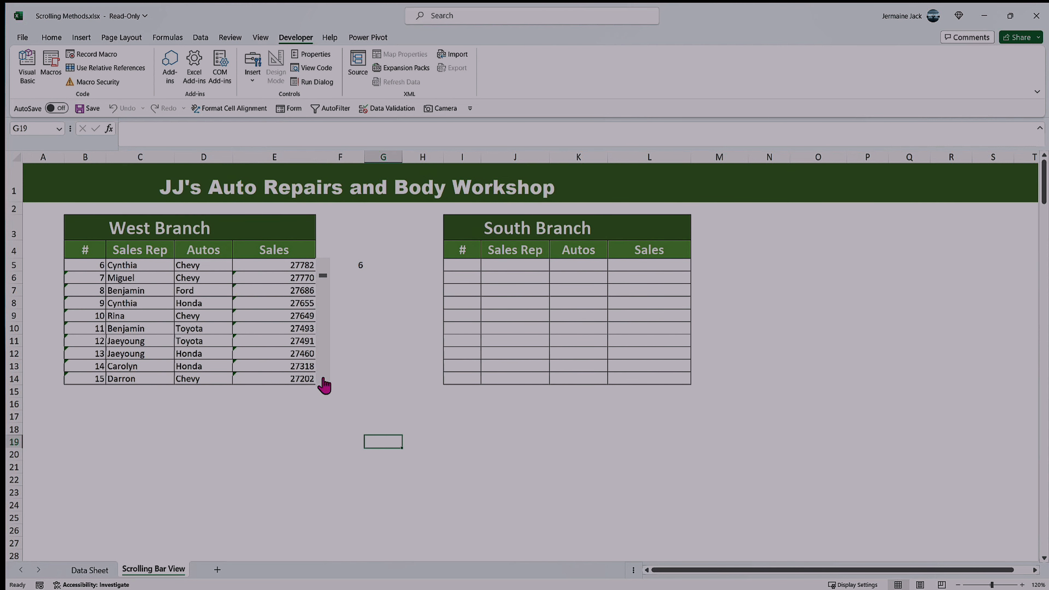
{"action": "left_click", "coordinate": [321, 268]}
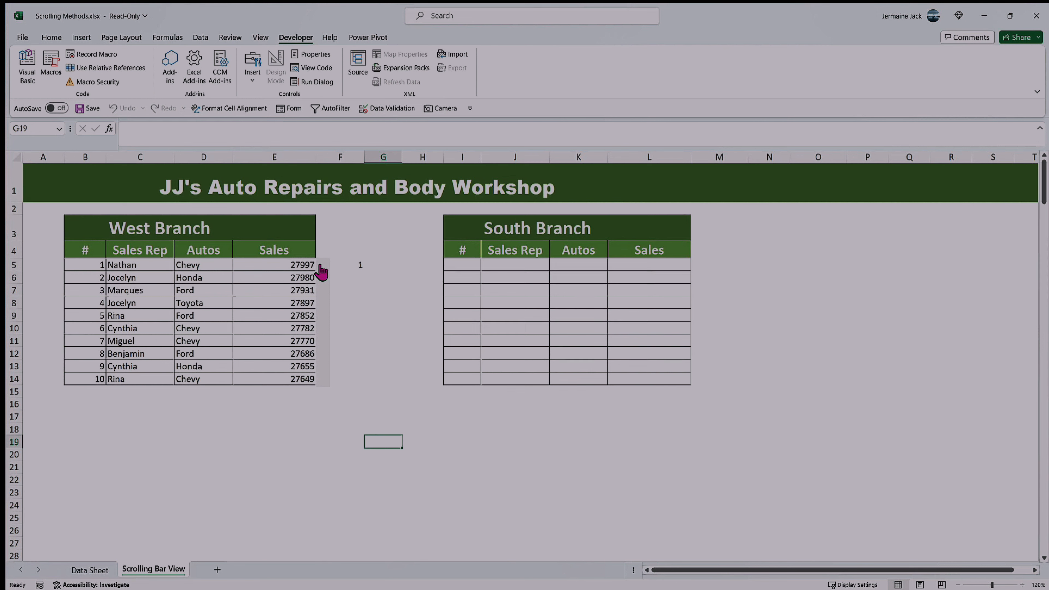
Step: Review the West Branch scroll bar's incremental and page change settings and close them without editing
{"action": "right_click", "coordinate": [324, 330]}
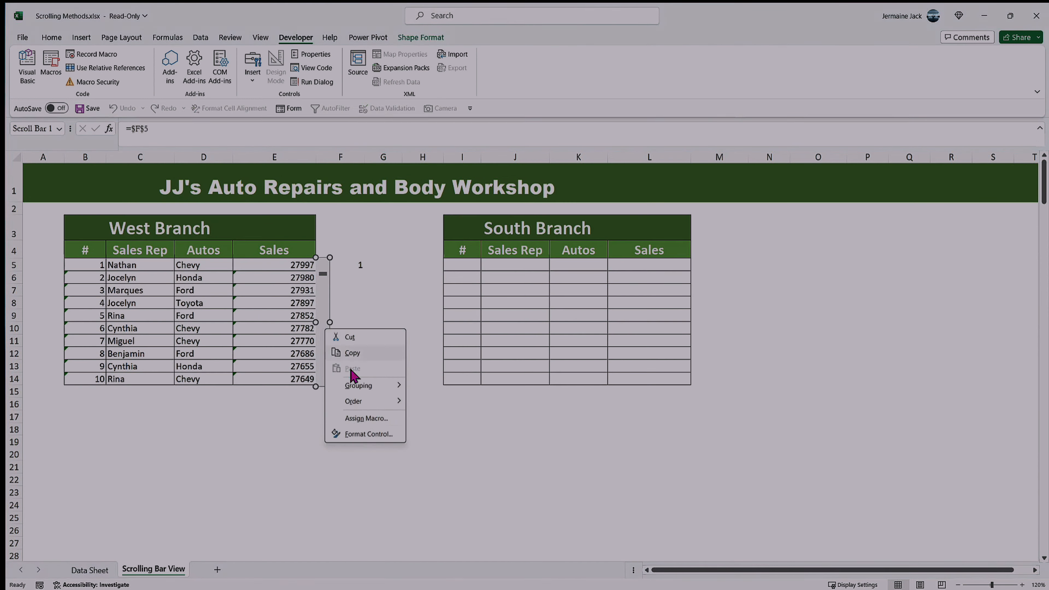
{"action": "left_click", "coordinate": [369, 434]}
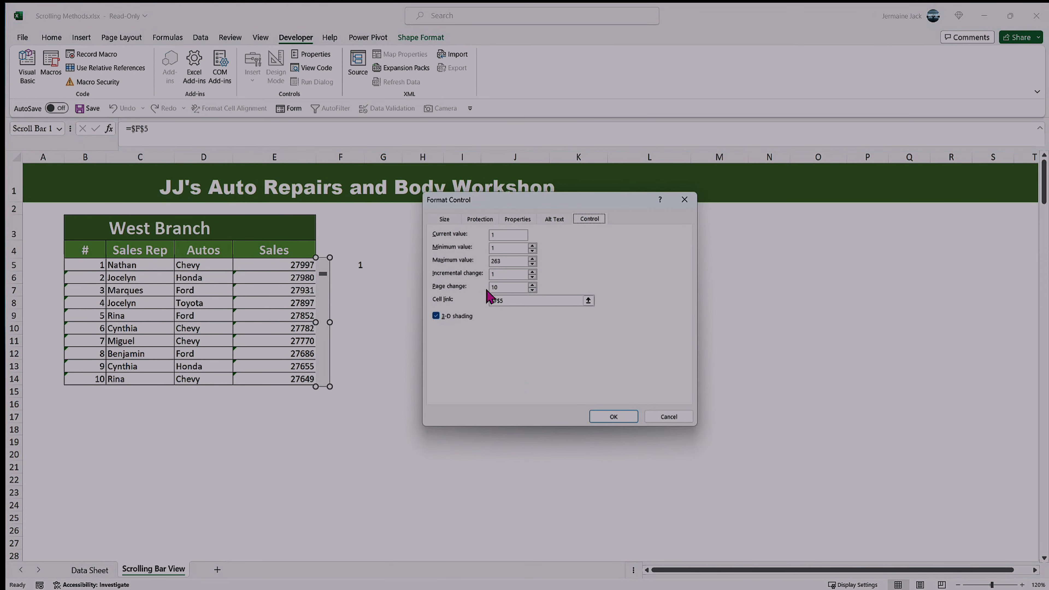
{"action": "left_click", "coordinate": [684, 199]}
{"action": "left_click", "coordinate": [359, 351]}
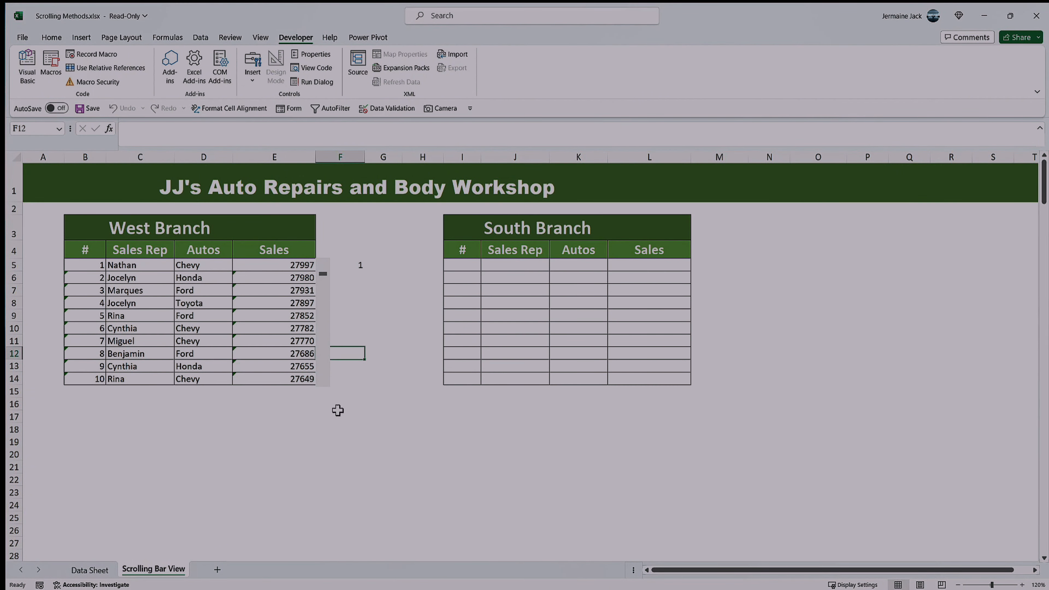
Step: Test ten-row page scrolling by paging the West Branch table down until it starts at record 101
{"action": "left_click", "coordinate": [326, 330]}
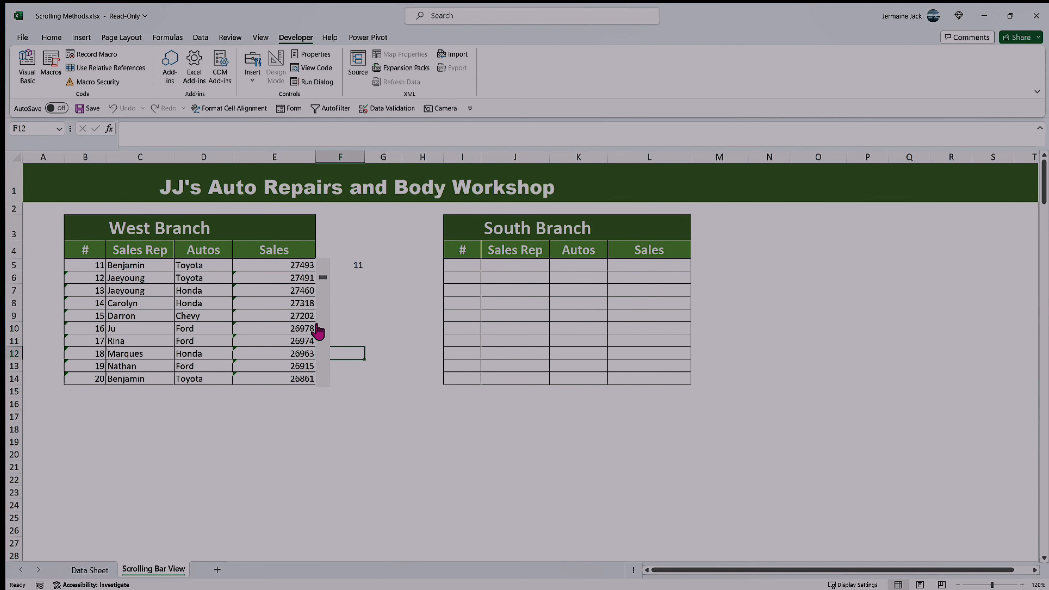
{"action": "left_click", "coordinate": [324, 332]}
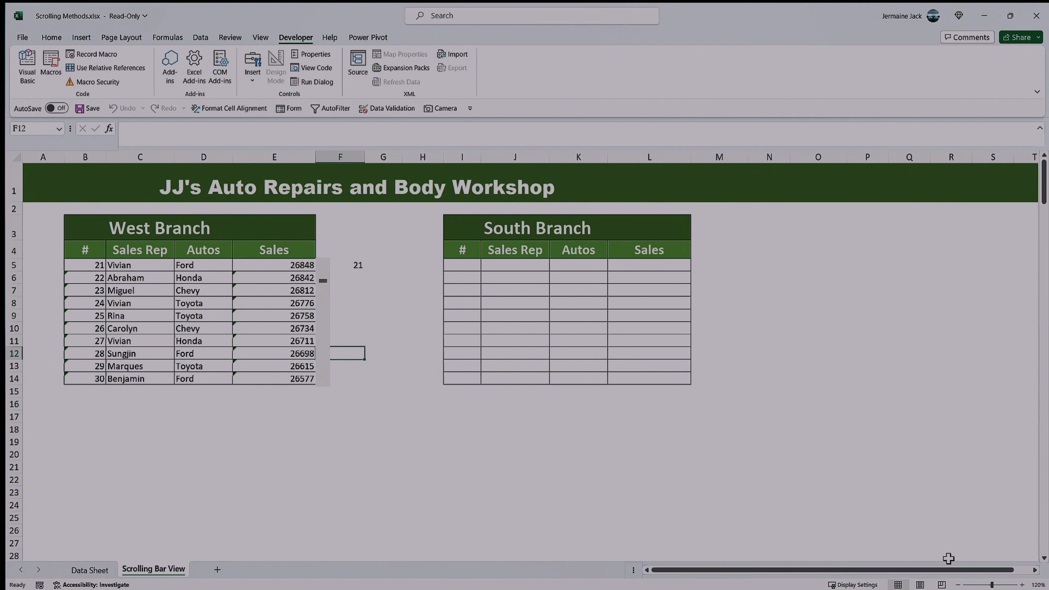
{"action": "left_click", "coordinate": [1035, 568]}
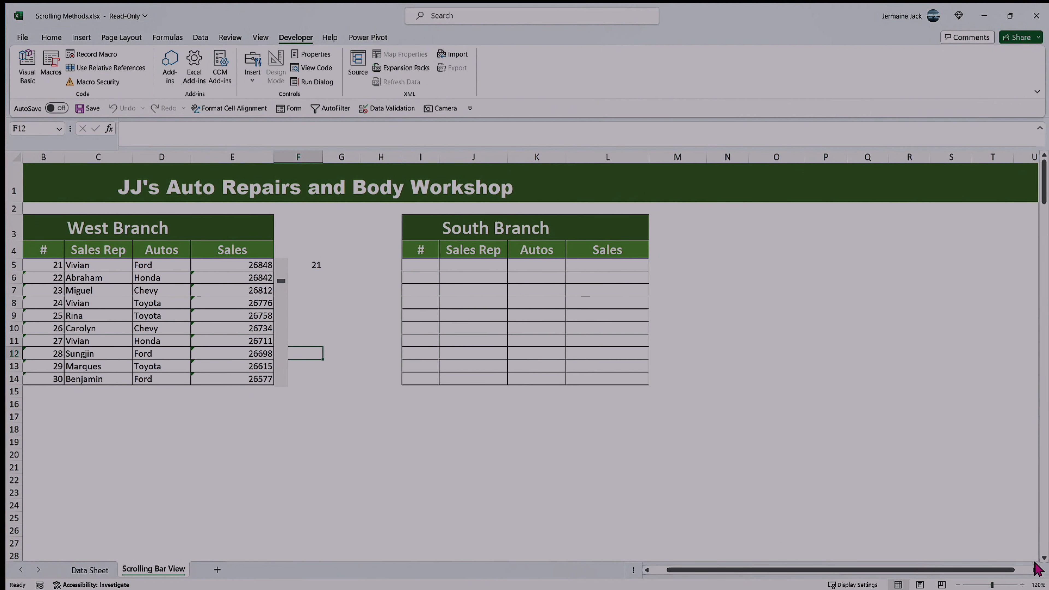
{"action": "left_click_drag", "start_coordinate": [968, 571], "coordinate": [891, 571]}
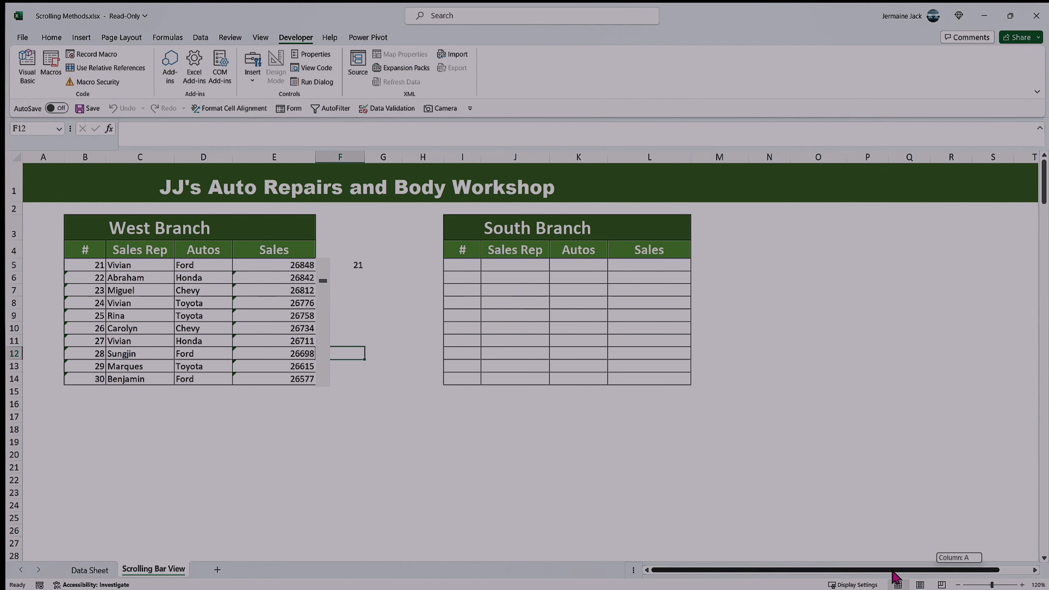
{"action": "left_click", "coordinate": [1023, 584]}
{"action": "left_click", "coordinate": [1023, 584]}
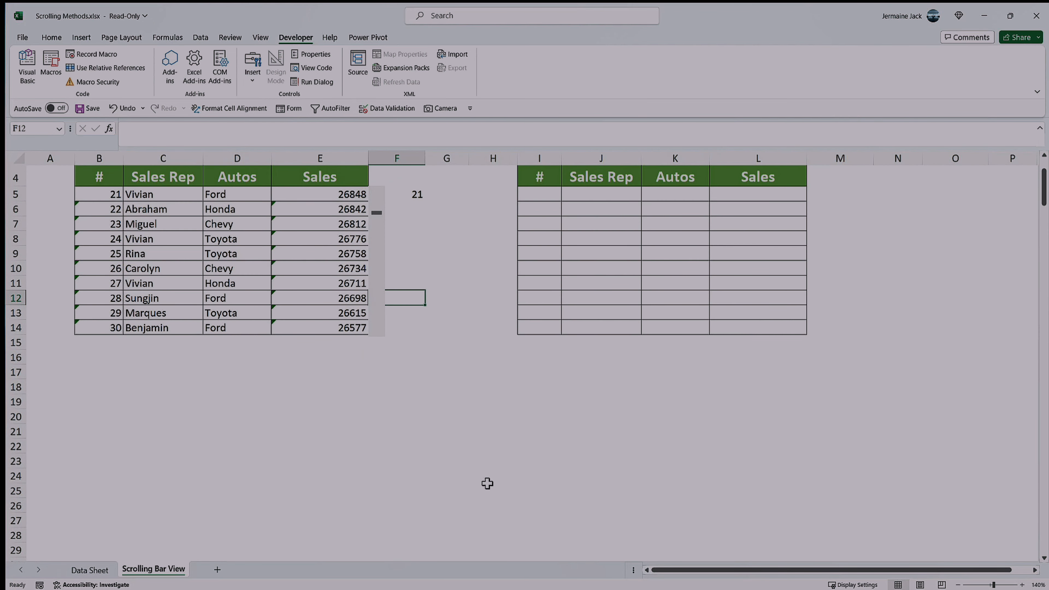
{"action": "scroll", "coordinate": [487, 483], "scroll_direction": "up", "scroll_amount": 1}
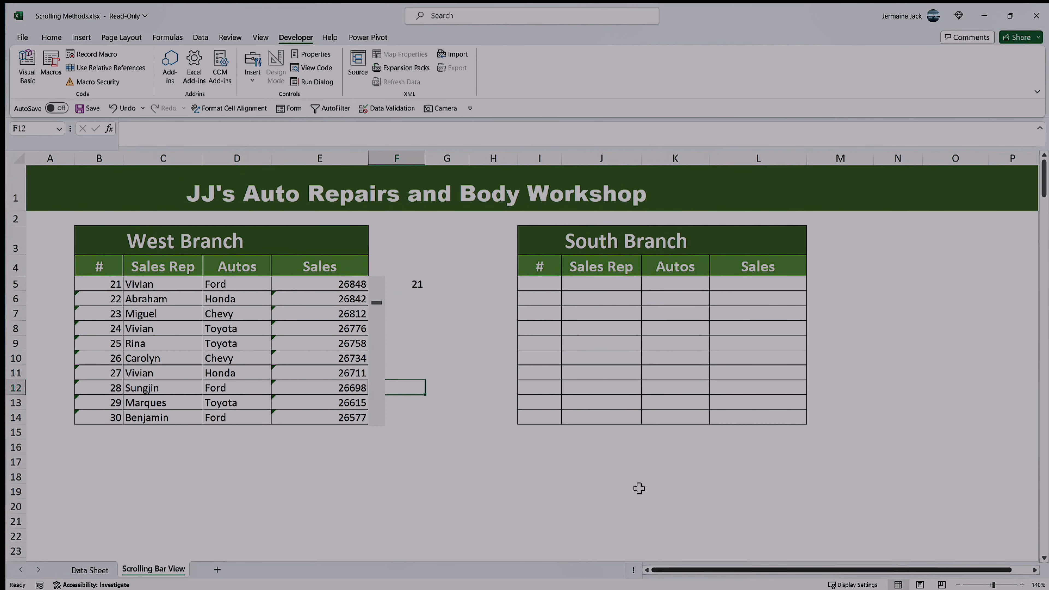
{"action": "left_click", "coordinate": [381, 344]}
{"action": "left_click", "coordinate": [380, 344]}
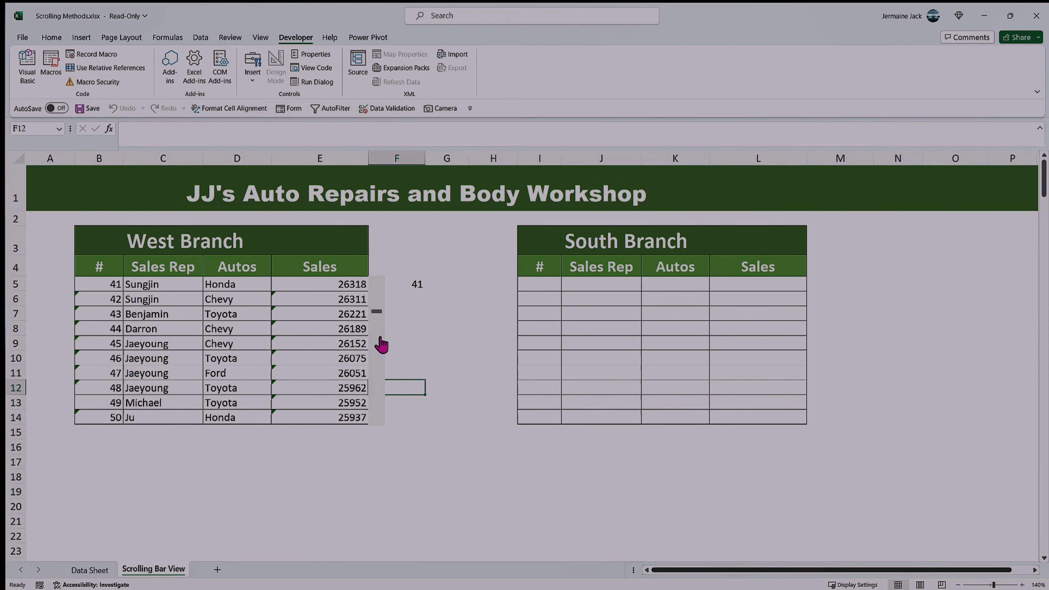
{"action": "left_click", "coordinate": [381, 344]}
{"action": "left_click", "coordinate": [381, 344]}
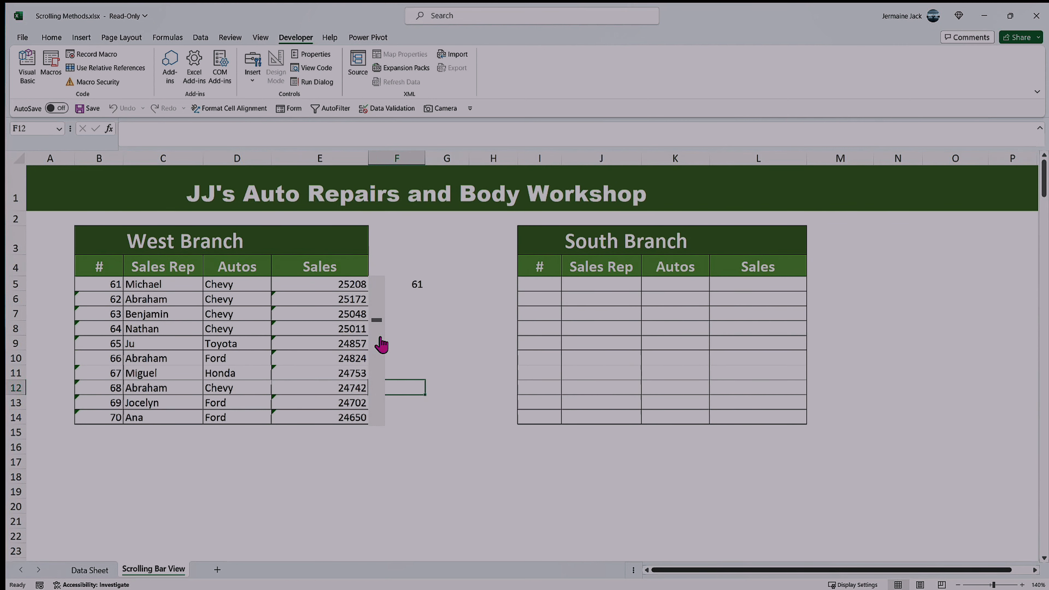
{"action": "left_click", "coordinate": [380, 344]}
{"action": "left_click", "coordinate": [380, 343]}
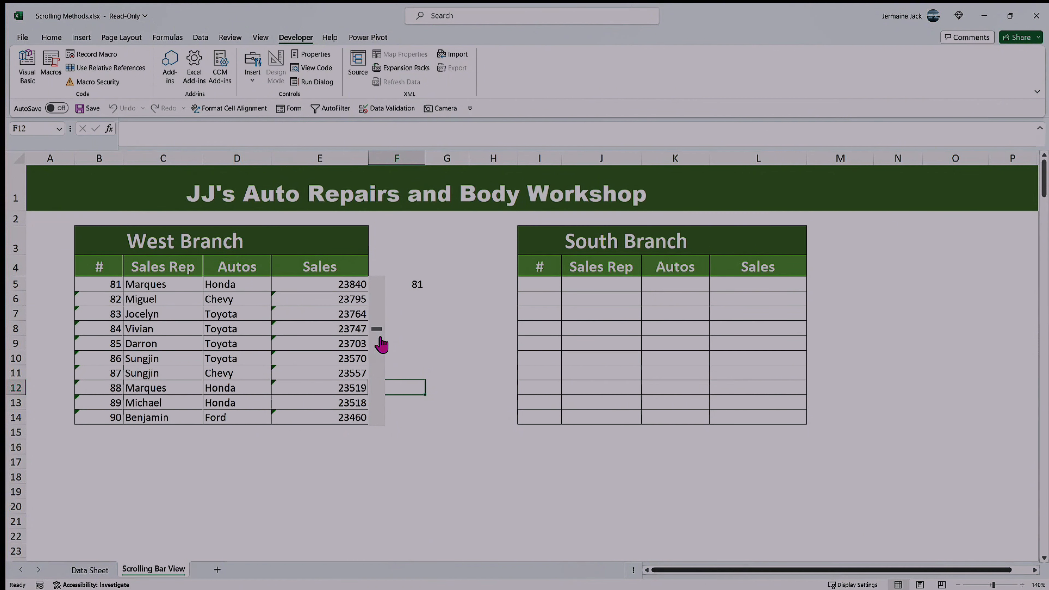
{"action": "left_click", "coordinate": [381, 348]}
{"action": "left_click", "coordinate": [379, 358]}
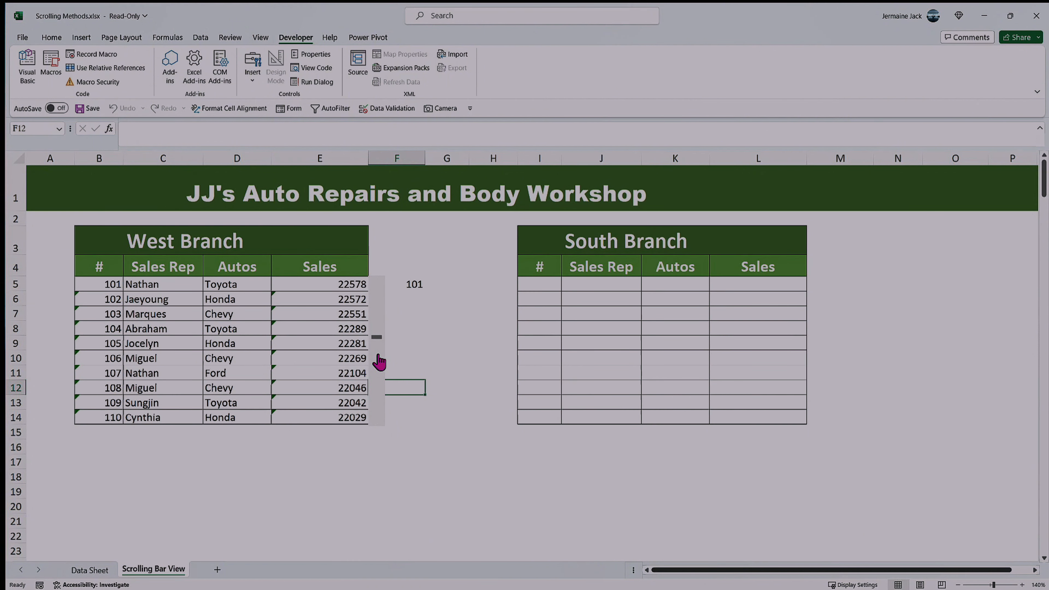
Step: Scroll the West Branch table back to record 1 and autofit column F, tucking the linked value behind the scroll bar
{"action": "left_click", "coordinate": [377, 290]}
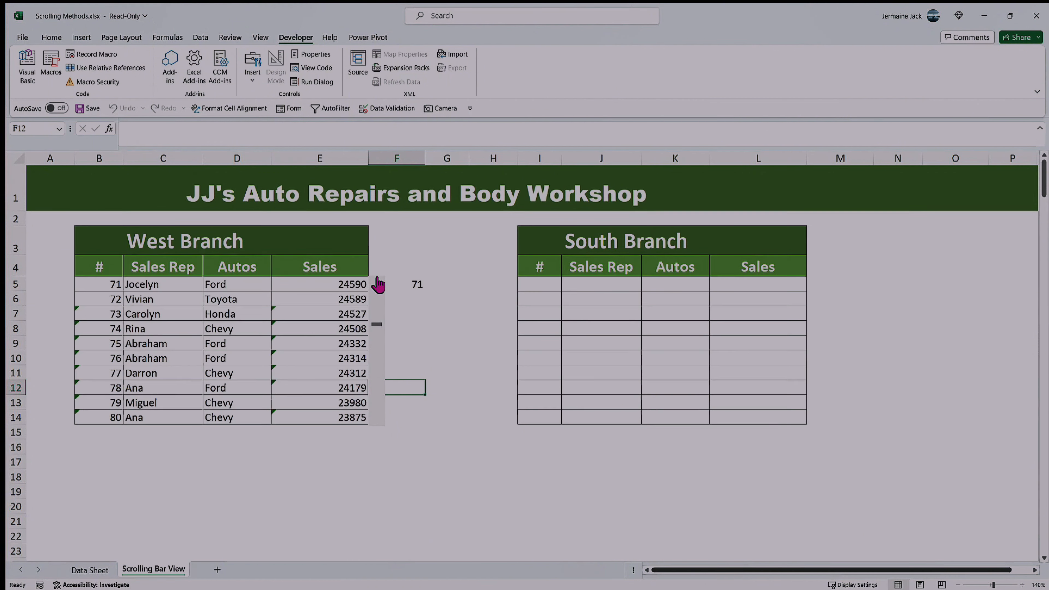
{"action": "left_click", "coordinate": [378, 290]}
{"action": "left_click", "coordinate": [377, 289]}
{"action": "left_click", "coordinate": [377, 290]}
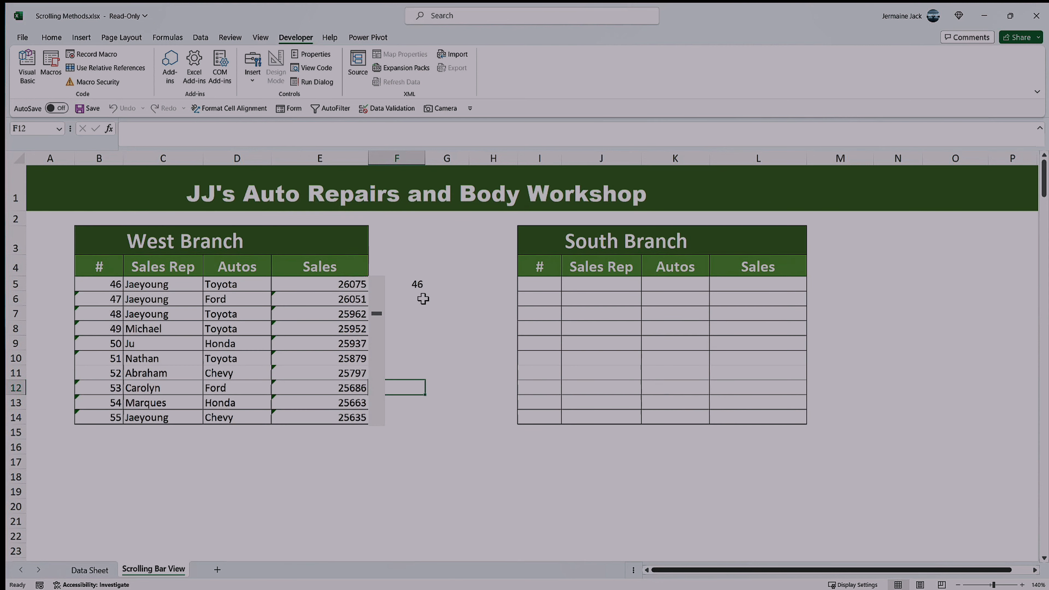
{"action": "left_click", "coordinate": [423, 286]}
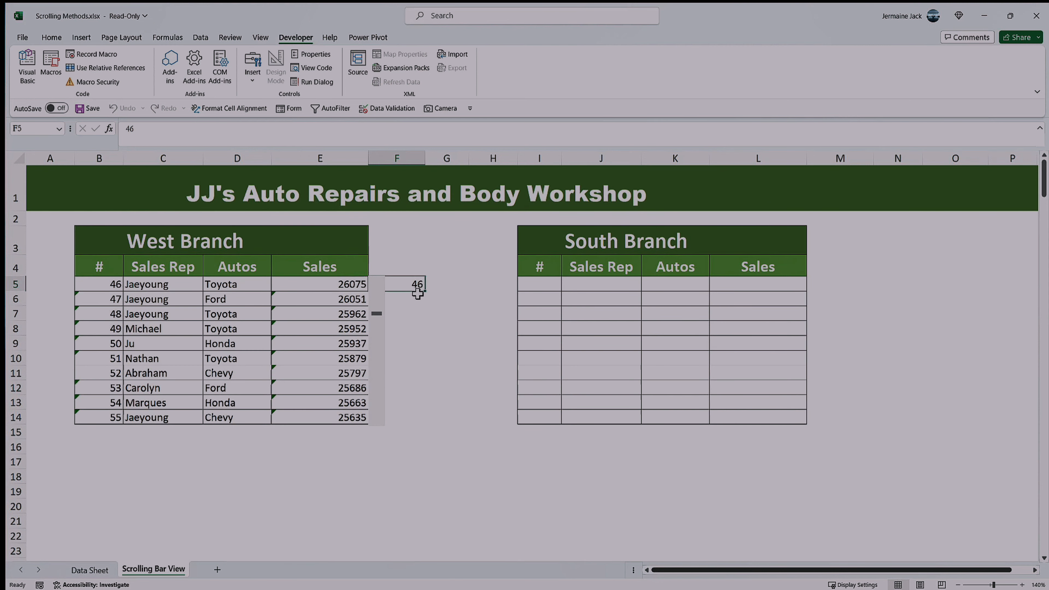
{"action": "left_click", "coordinate": [378, 289]}
{"action": "left_click", "coordinate": [377, 288]}
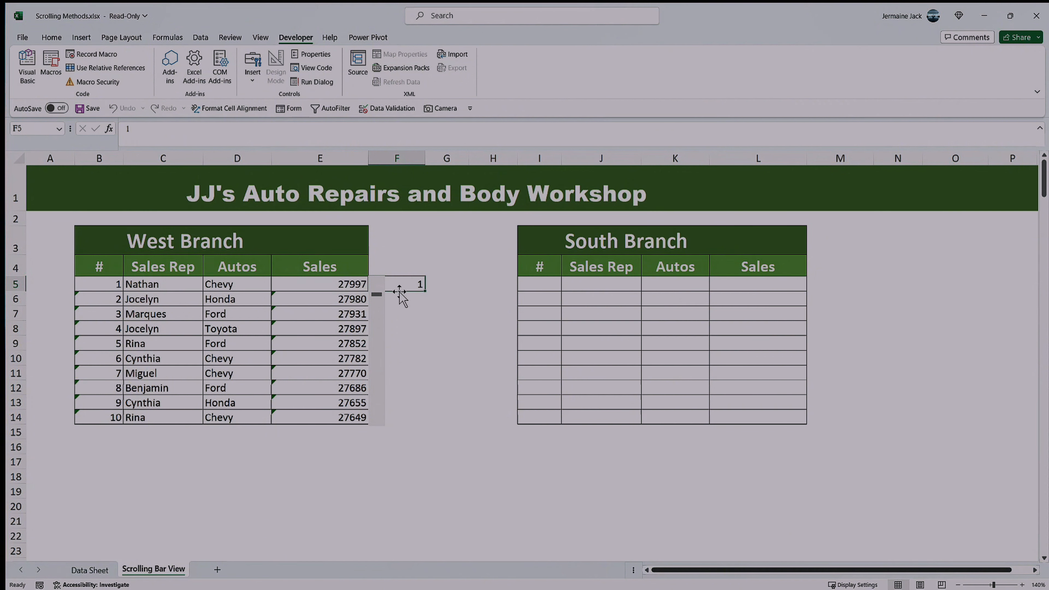
{"action": "double_click", "coordinate": [426, 158]}
{"action": "left_click", "coordinate": [402, 313]}
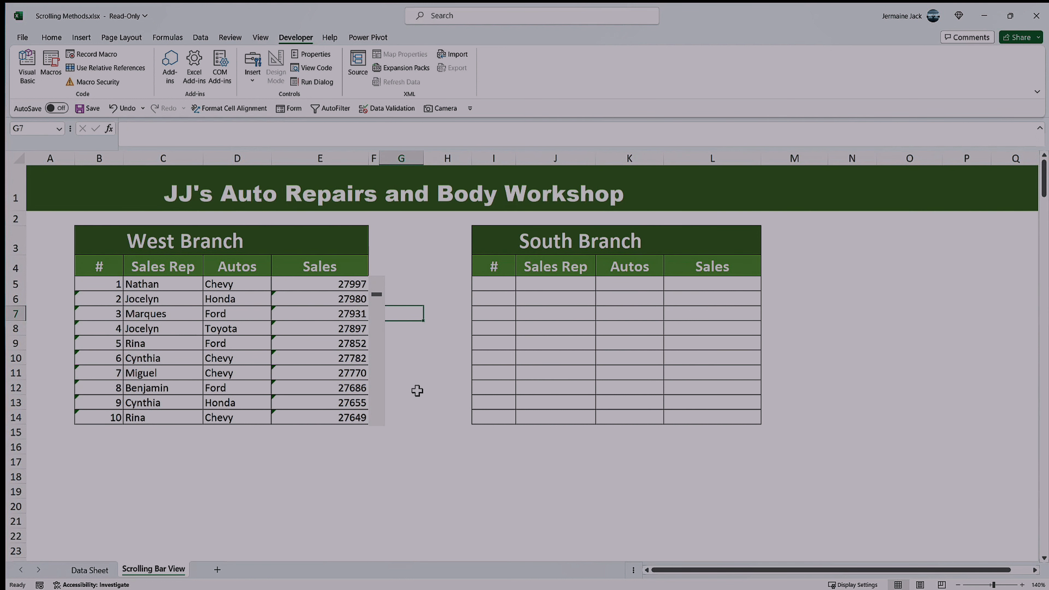
Step: Start an INDEX formula in the South Branch table's first # cell, with 'Data Sheet'!I5:I276 as the array
{"action": "left_click", "coordinate": [506, 287]}
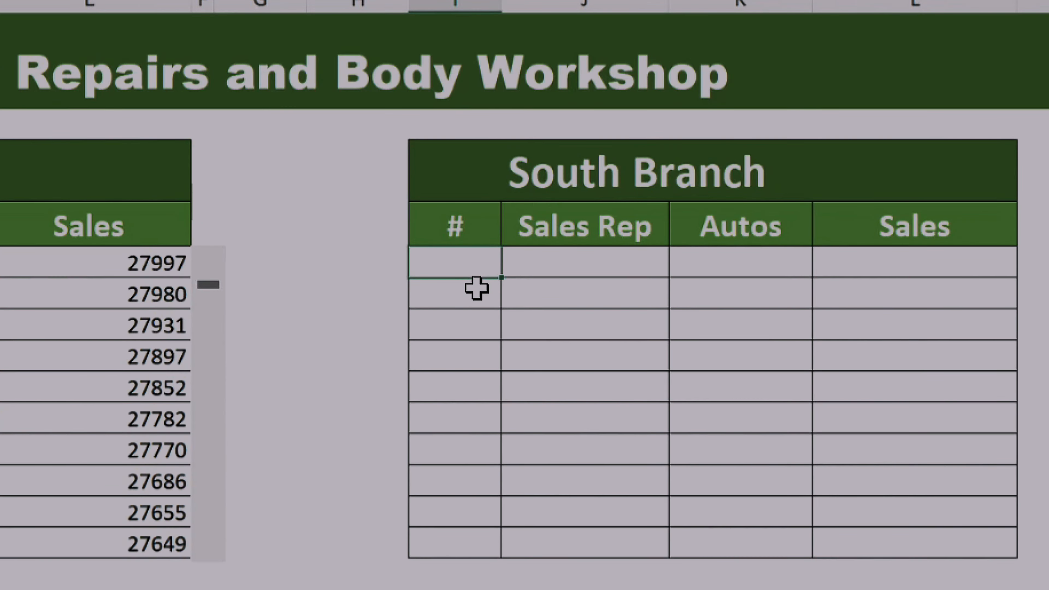
{"action": "type", "text": "="}
{"action": "type", "text": "index"}
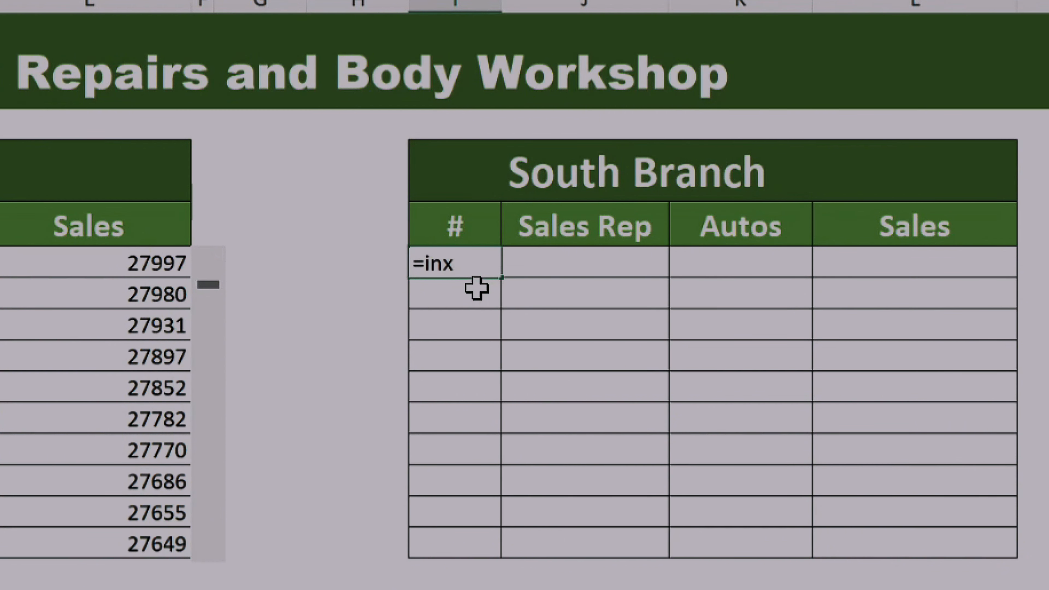
{"action": "key", "text": "BackSpace"}
{"action": "type", "text": "dex"}
{"action": "double_click", "coordinate": [477, 290]}
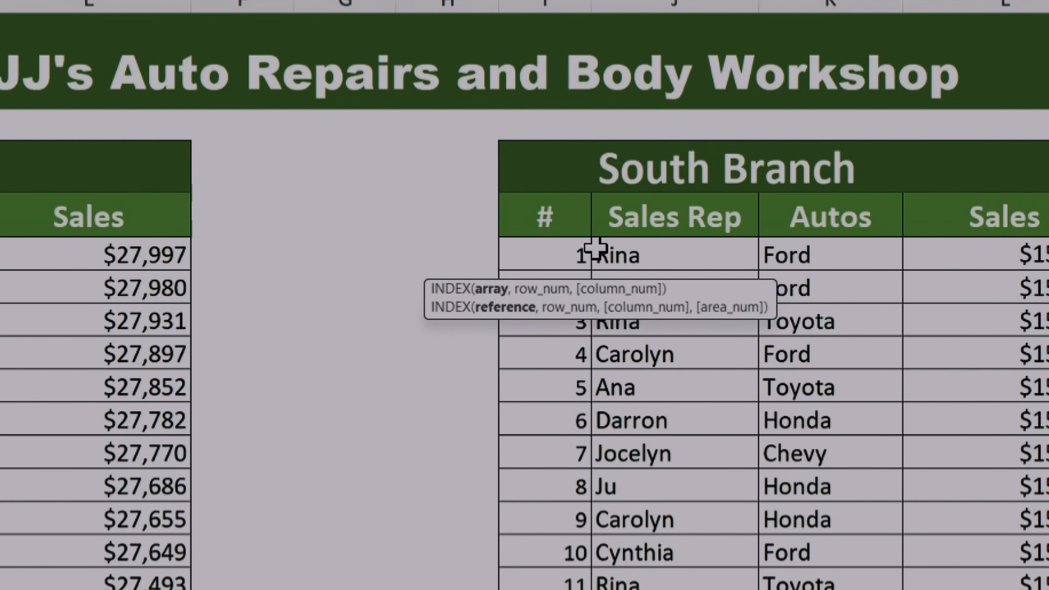
{"action": "left_click", "coordinate": [569, 253]}
{"action": "key", "text": "ctrl+shift+Down"}
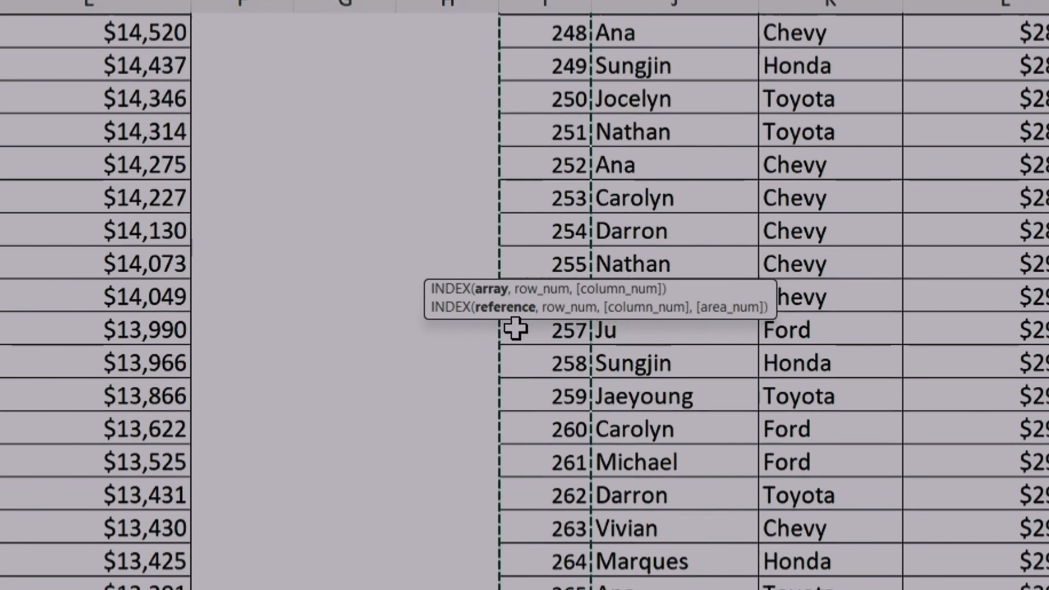
Step: Complete the INDEX formula with absolute reference 'Scrolling Bar View'!$M$5 as the row number and enter it in I5
{"action": "type", "text": ","}
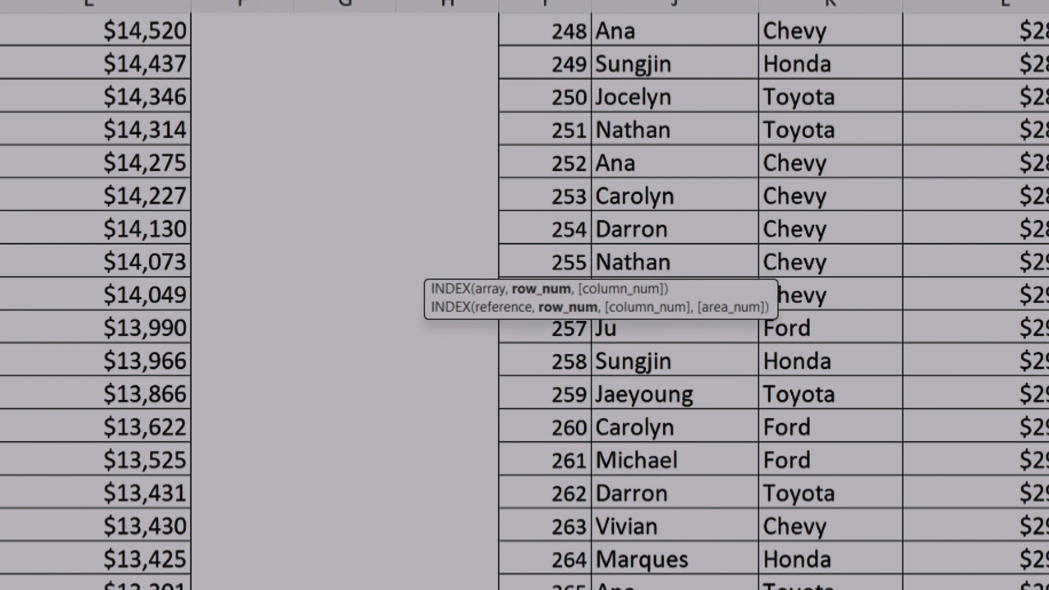
{"action": "left_click", "coordinate": [265, 588]}
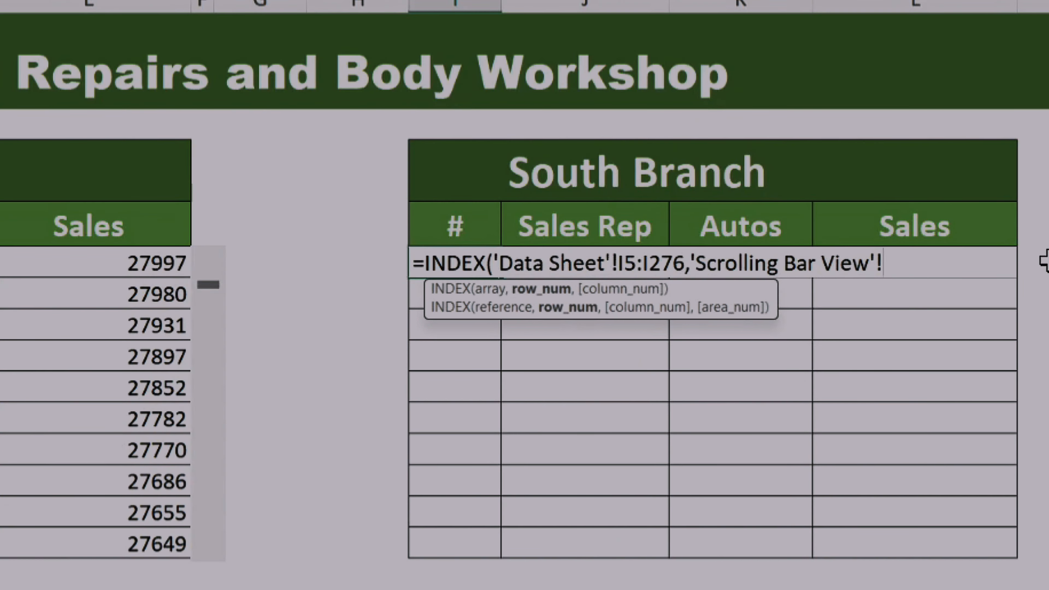
{"action": "left_click", "coordinate": [1034, 260]}
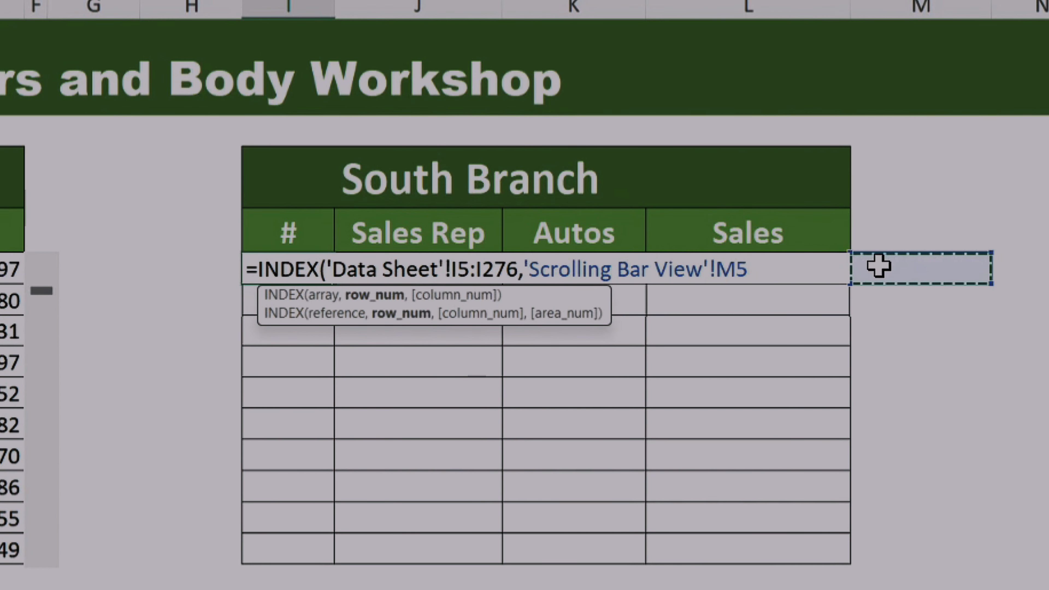
{"action": "key", "text": "F4"}
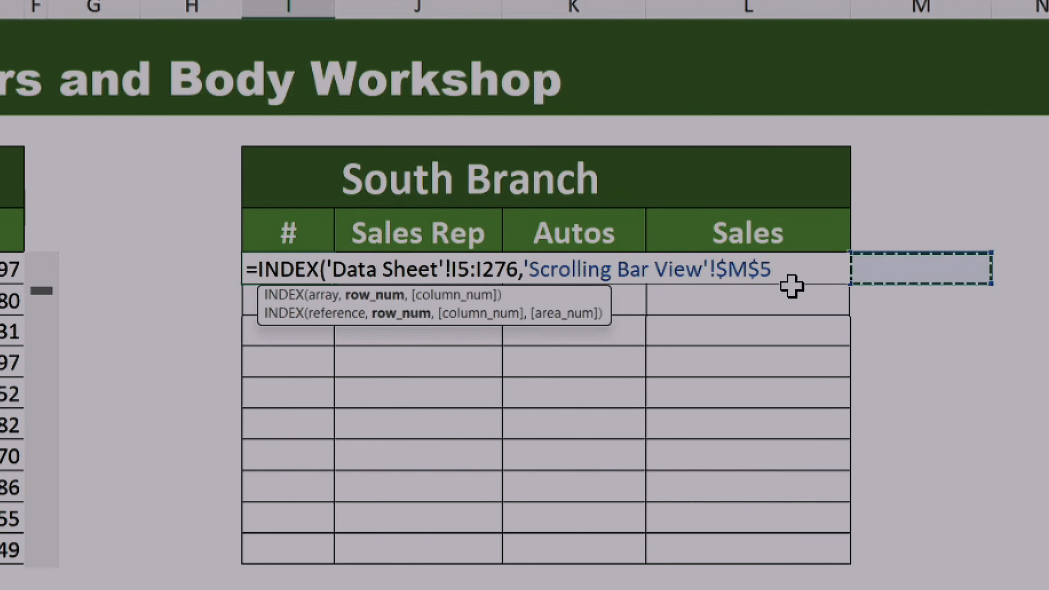
{"action": "type", "text": ")"}
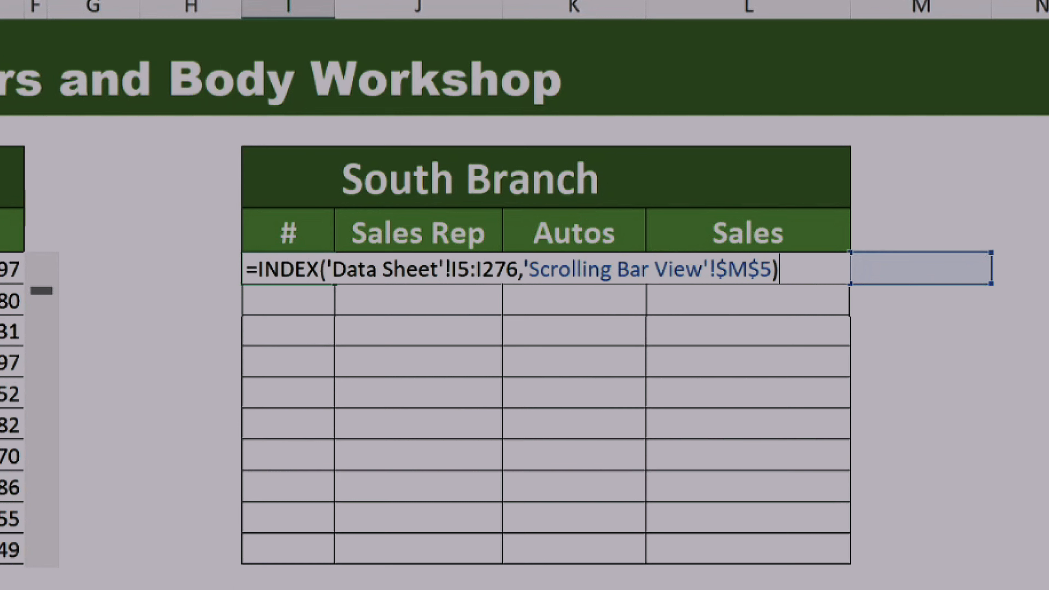
{"action": "key", "text": "ctrl+Return"}
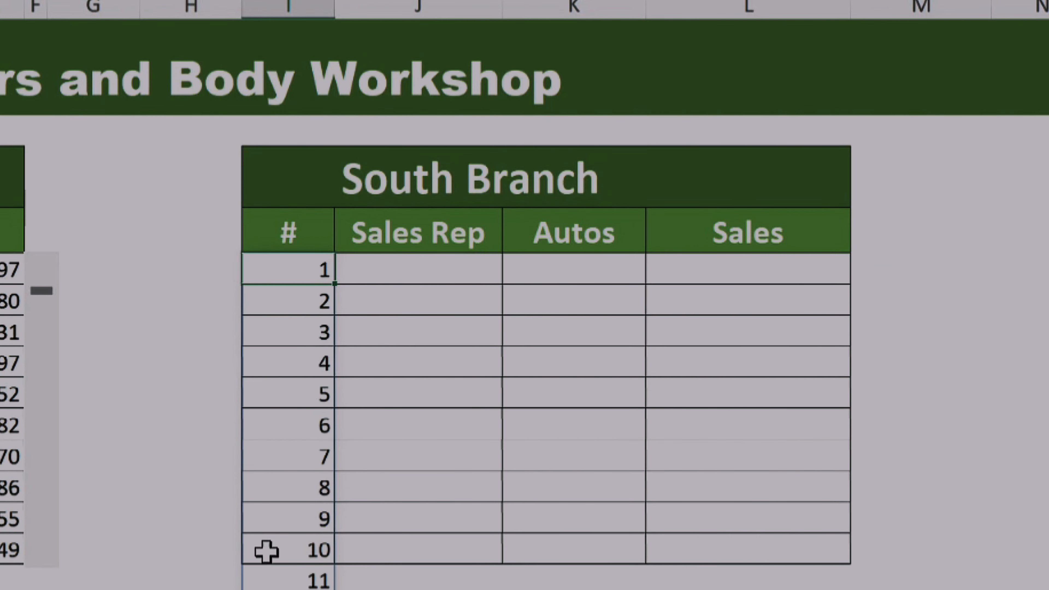
Step: Enter 1 in cell M5 as the South Branch table's starting row number
{"action": "left_click", "coordinate": [893, 272]}
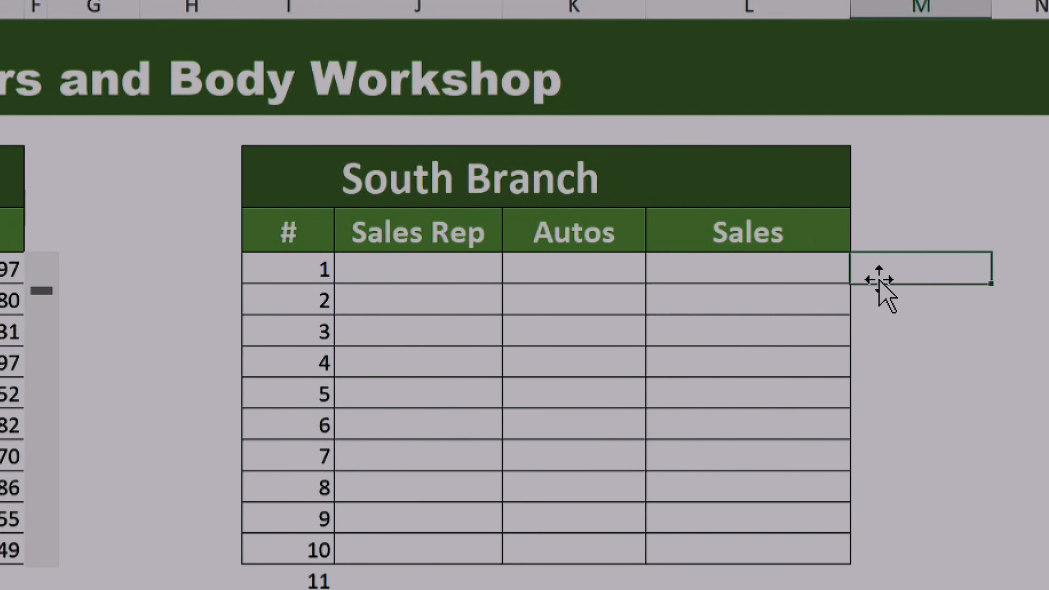
{"action": "type", "text": "1"}
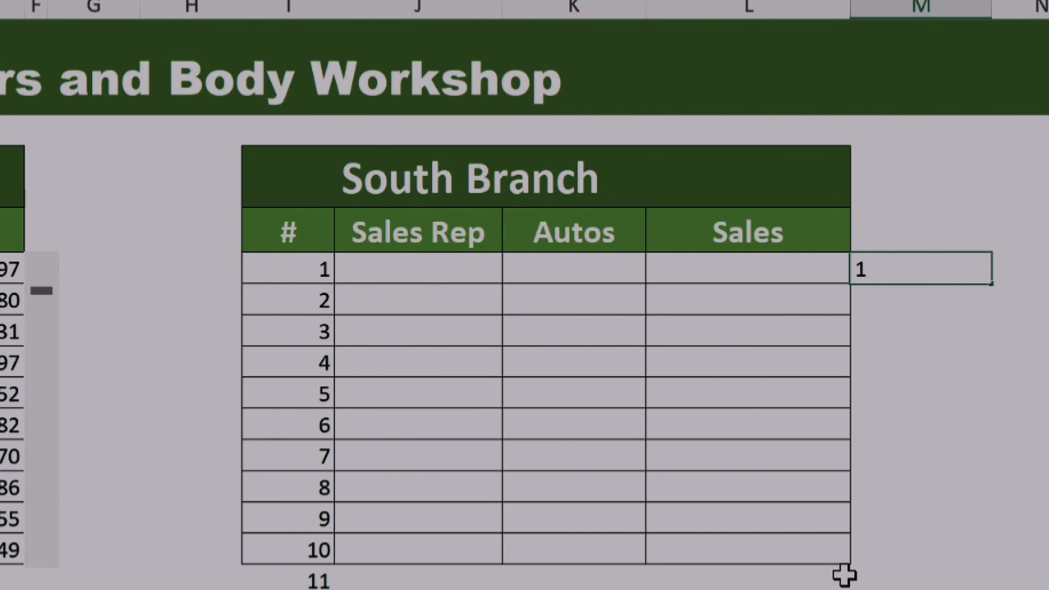
{"action": "key", "text": "Return"}
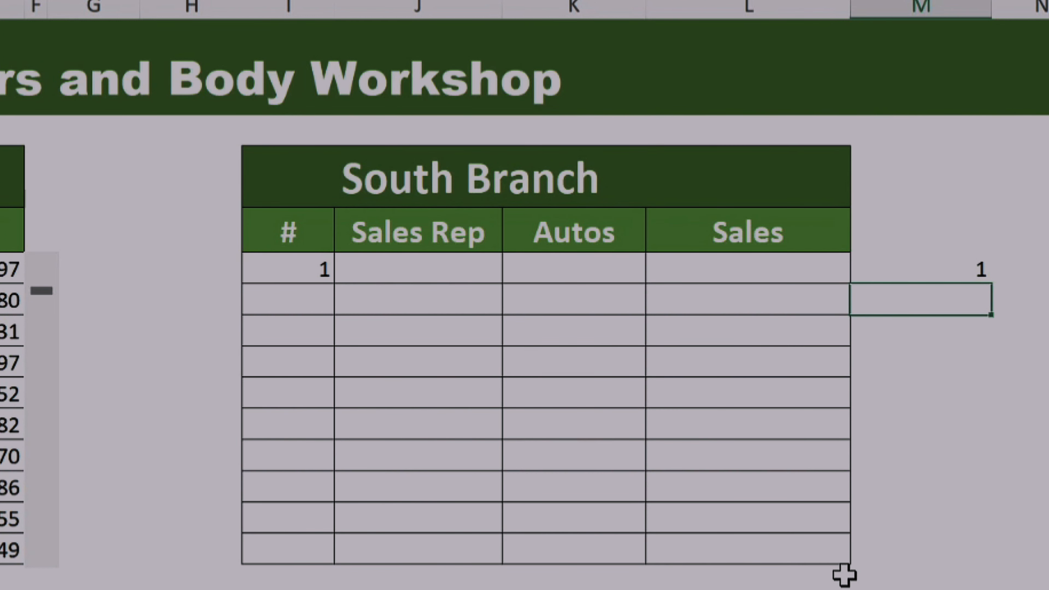
Step: Fill the INDEX formula from I5 down ten rows and across through the South Branch table's Sales column
{"action": "left_click", "coordinate": [283, 267]}
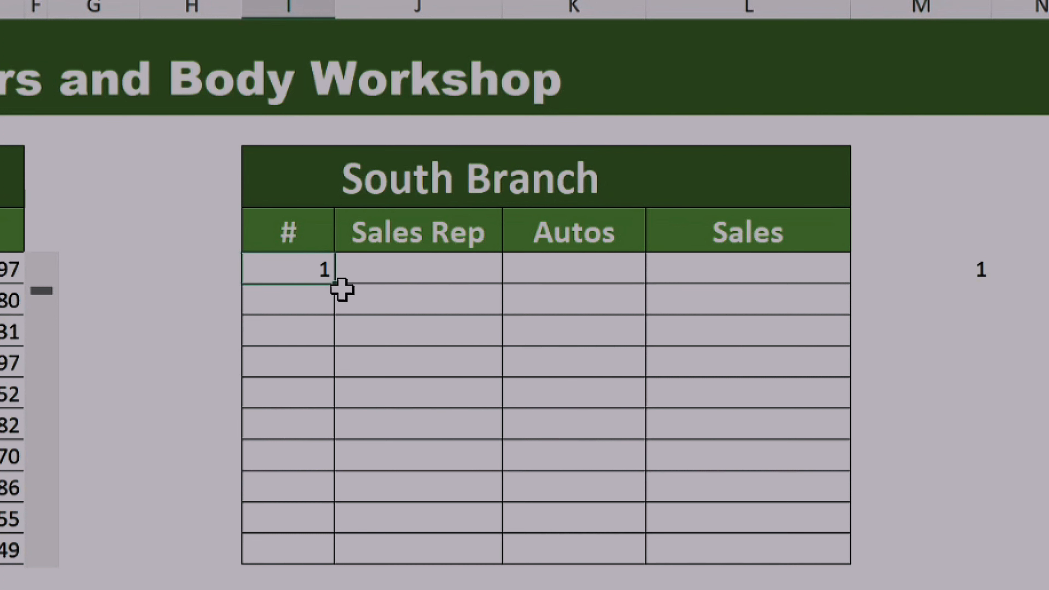
{"action": "left_click_drag", "start_coordinate": [334, 283], "coordinate": [335, 567]}
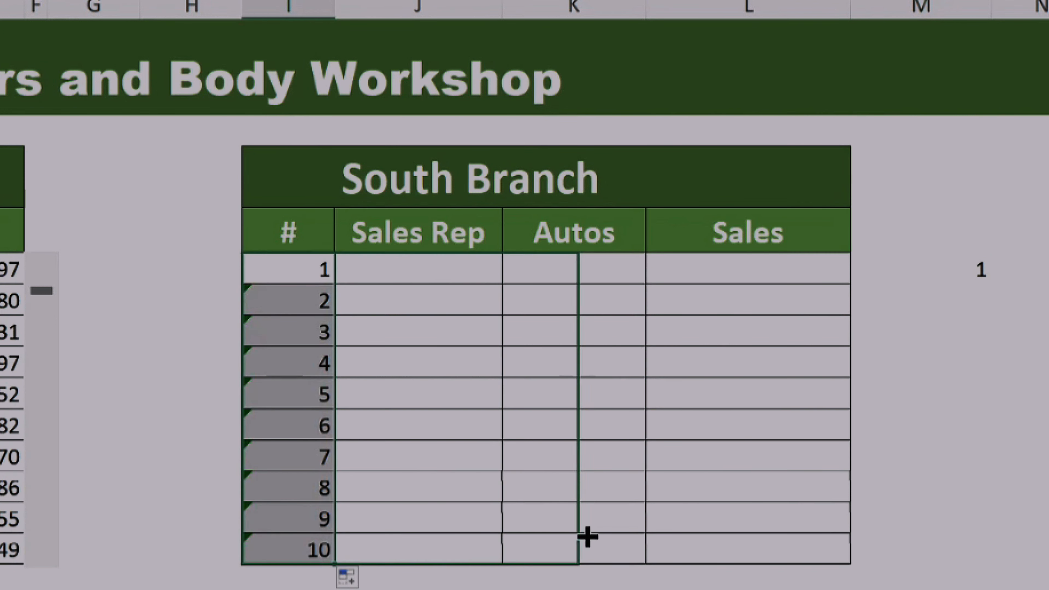
{"action": "left_click_drag", "start_coordinate": [587, 536], "coordinate": [812, 543]}
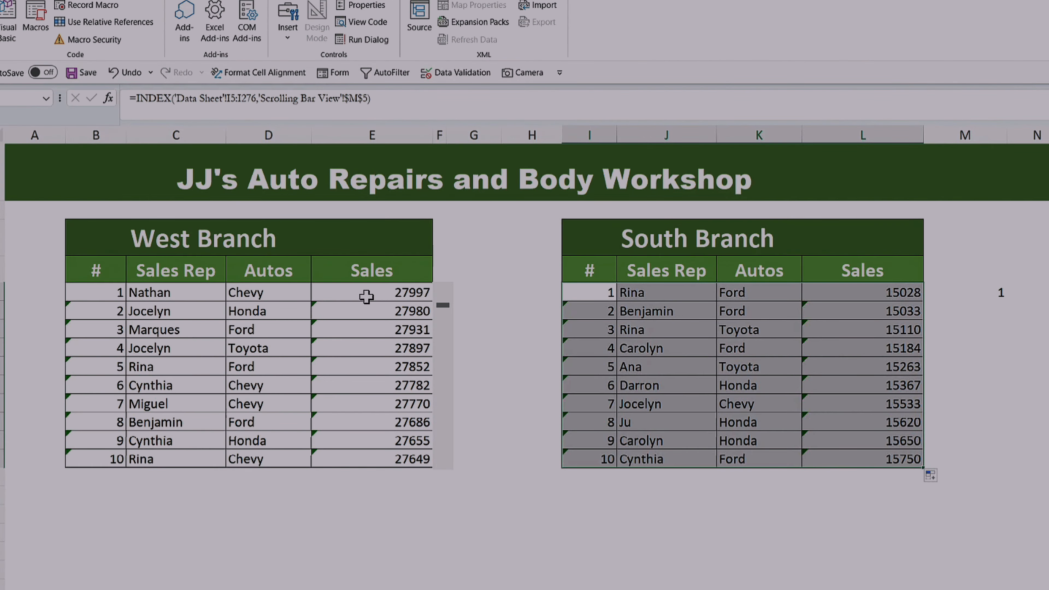
Step: Format the Sales columns of both the West Branch and South Branch tables as Currency
{"action": "left_click_drag", "start_coordinate": [366, 297], "coordinate": [392, 459]}
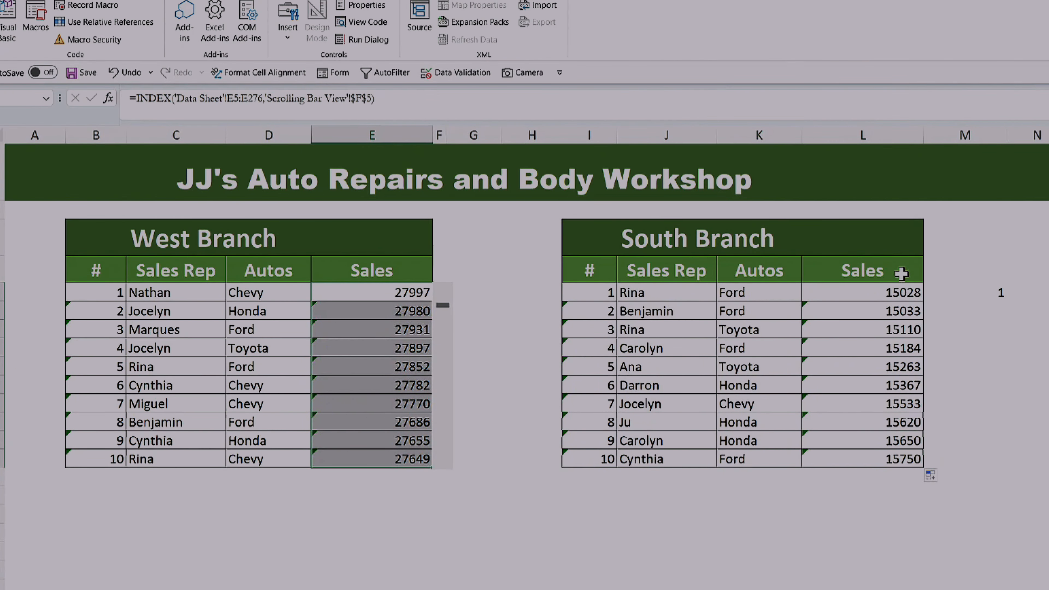
{"action": "left_click_drag", "start_coordinate": [883, 292], "coordinate": [880, 457]}
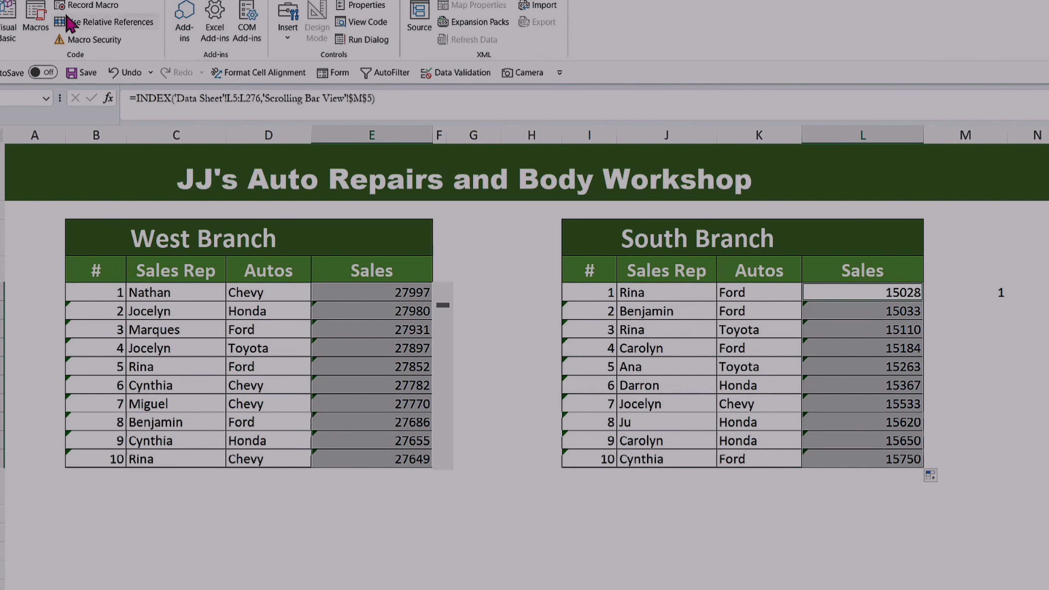
{"action": "left_click", "coordinate": [41, 0]}
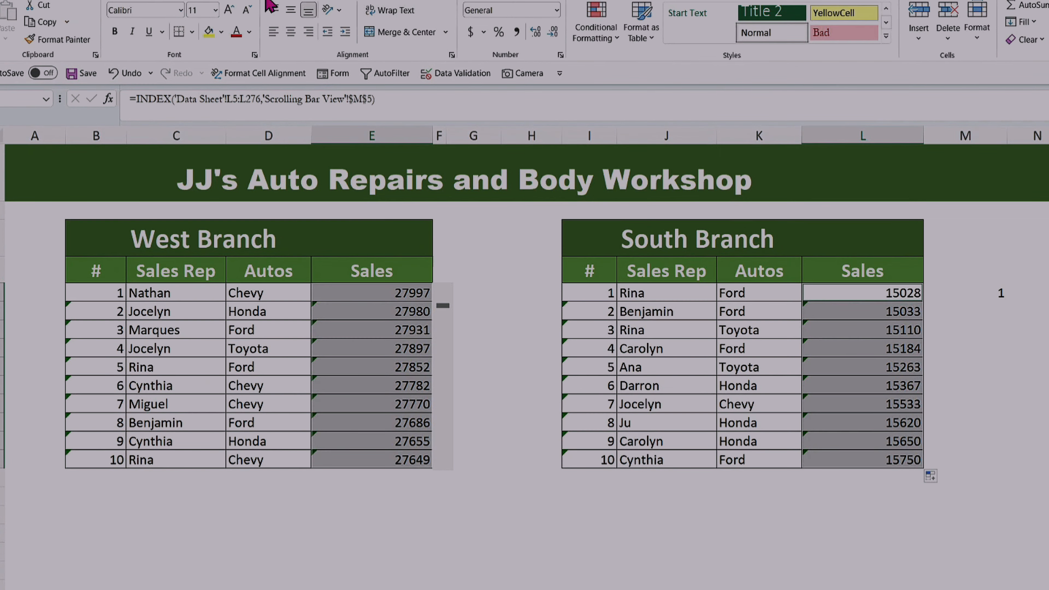
{"action": "left_click", "coordinate": [557, 9]}
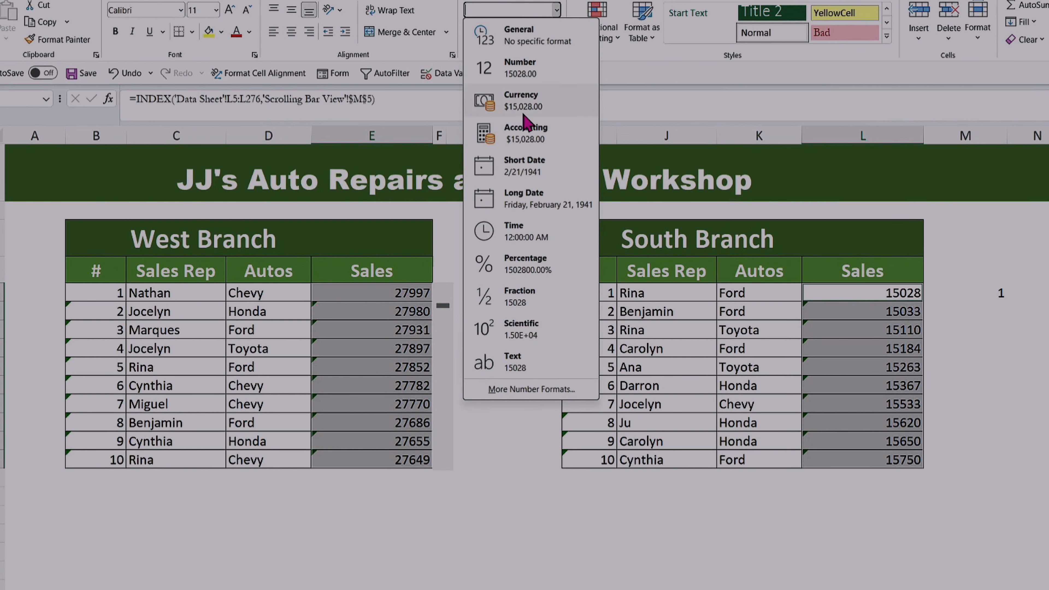
{"action": "left_click", "coordinate": [524, 104]}
{"action": "left_click", "coordinate": [710, 515]}
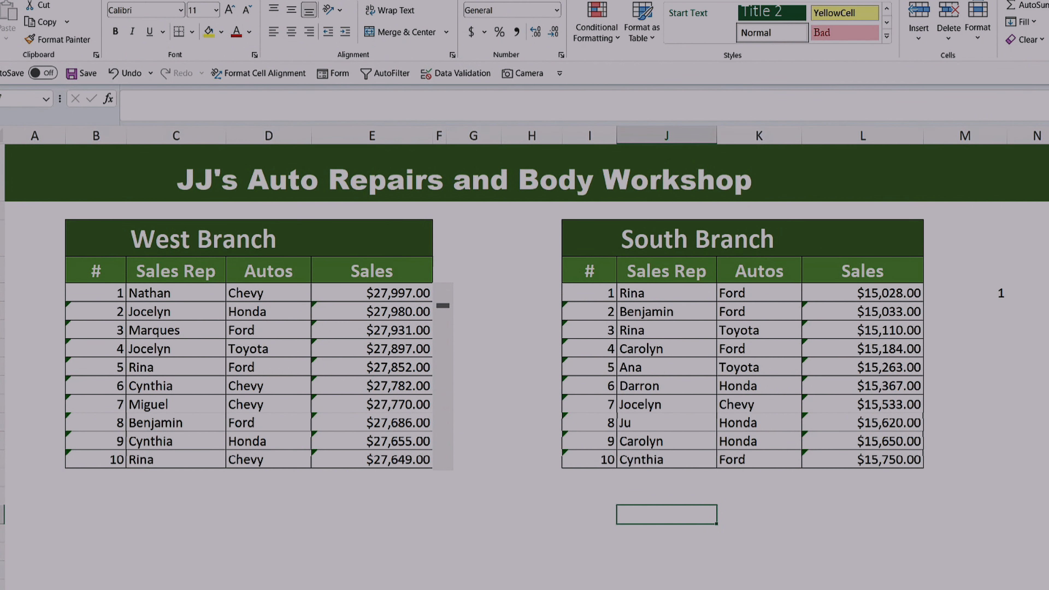
Step: Insert a form-control scroll bar along the outer edge of the South Branch Sales column, spanning the ten data rows
{"action": "scroll", "coordinate": [526, 326], "scroll_direction": "right", "scroll_amount": 1}
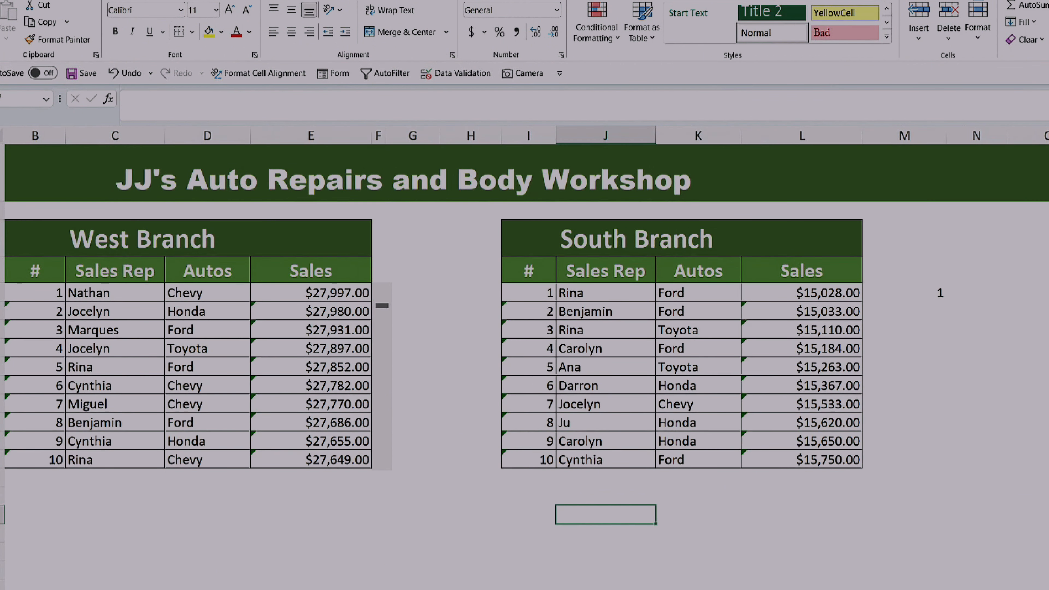
{"action": "scroll", "coordinate": [1045, 447], "scroll_direction": "up", "scroll_amount": 1}
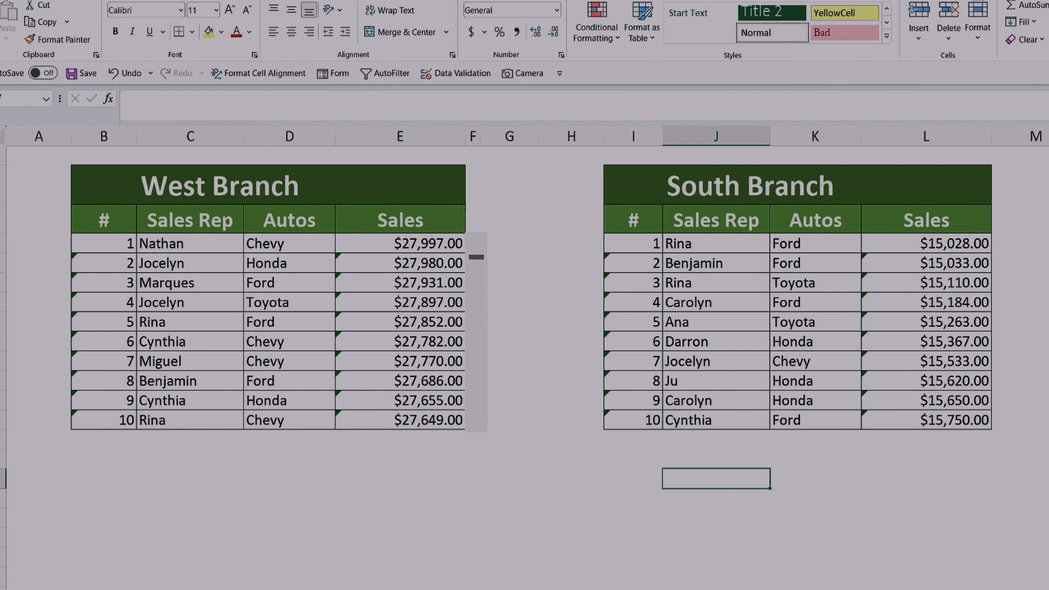
{"action": "scroll", "coordinate": [1045, 447], "scroll_direction": "up", "scroll_amount": 1}
{"action": "scroll", "coordinate": [1020, 420], "scroll_direction": "right", "scroll_amount": 1}
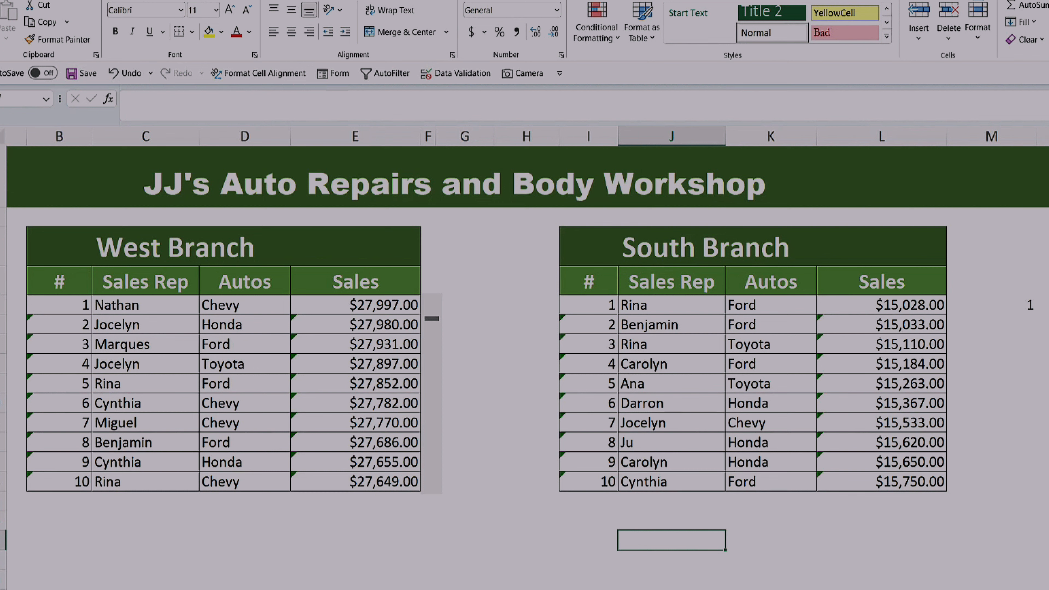
{"action": "left_click", "coordinate": [348, 2]}
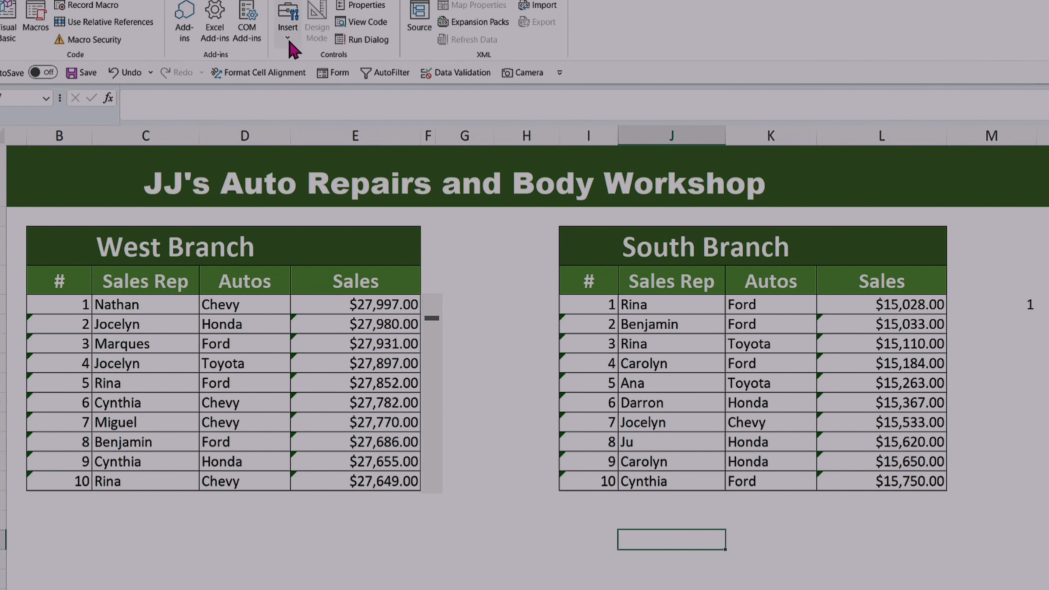
{"action": "left_click", "coordinate": [286, 16]}
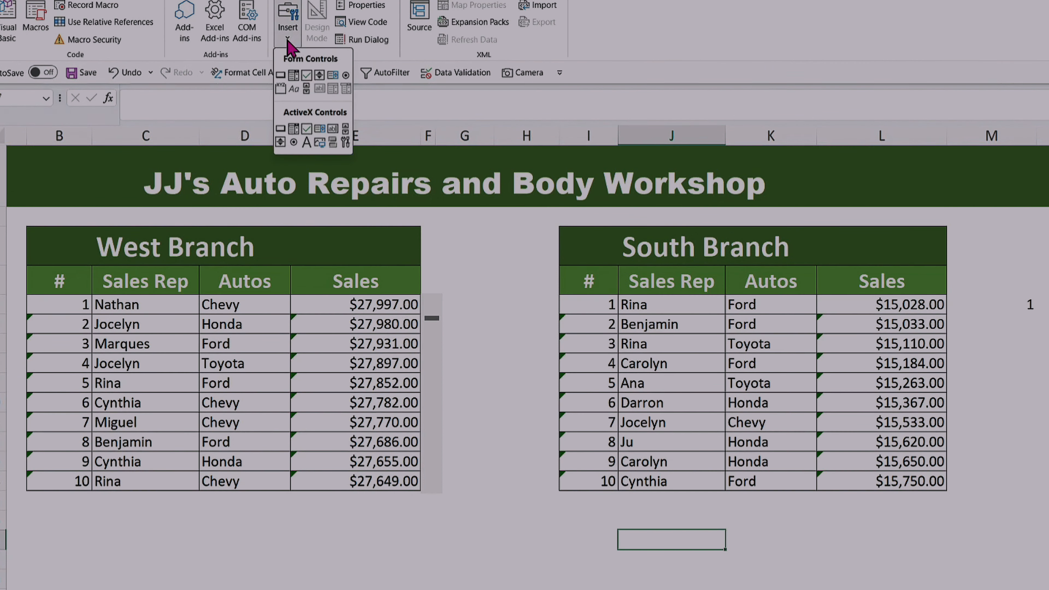
{"action": "left_click", "coordinate": [306, 89]}
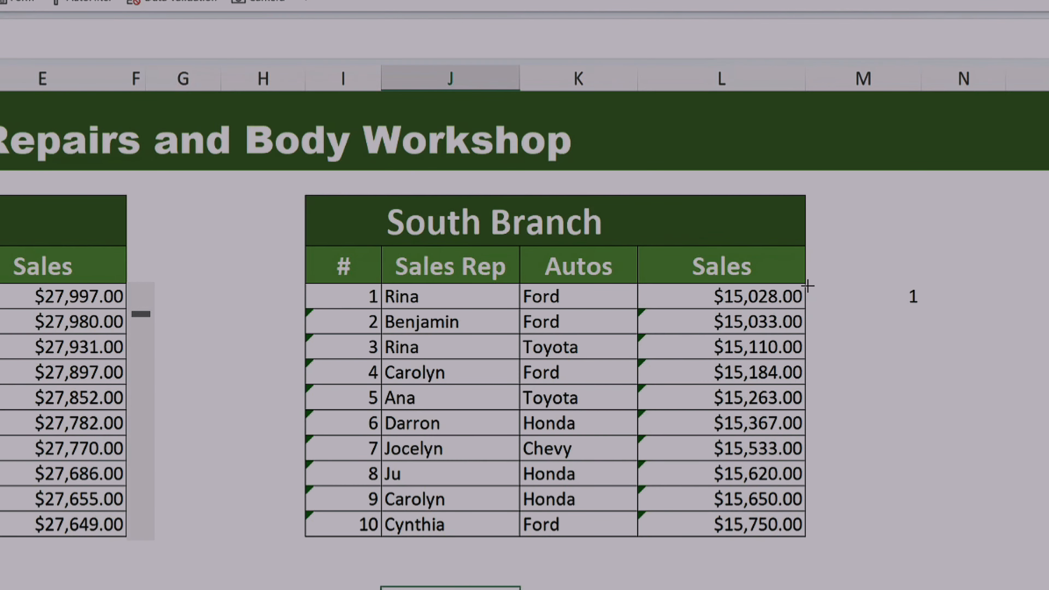
{"action": "left_click_drag", "start_coordinate": [807, 285], "coordinate": [816, 544]}
{"action": "key", "text": "Escape"}
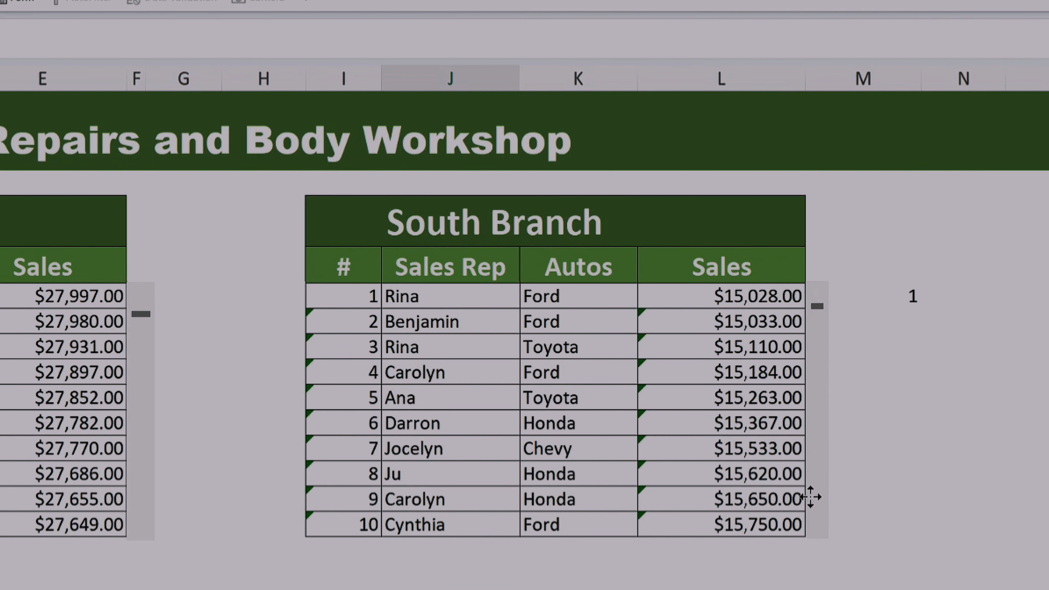
Step: Set the South Branch scroll bar's minimum value to 1 and maximum value to 263
{"action": "left_click", "coordinate": [868, 395]}
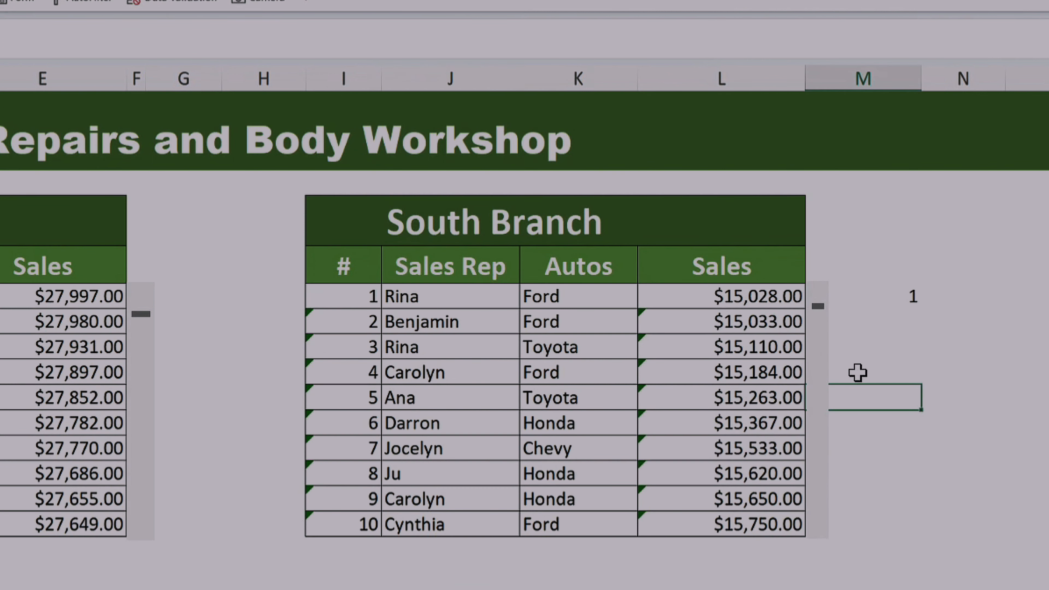
{"action": "left_click", "coordinate": [888, 295]}
{"action": "right_click", "coordinate": [818, 399]}
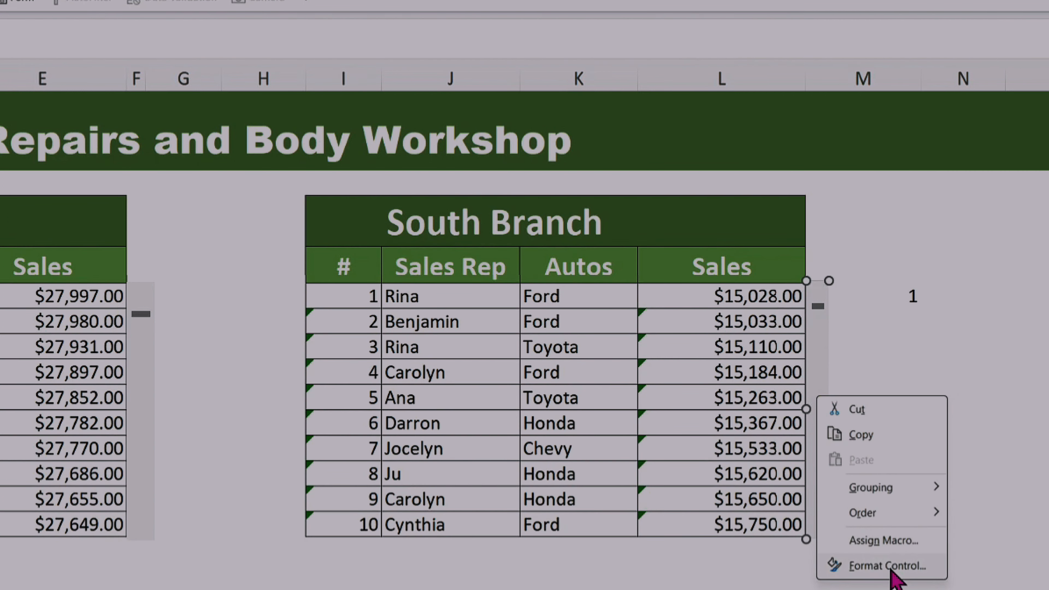
{"action": "left_click", "coordinate": [887, 565]}
{"action": "left_click", "coordinate": [368, 203]}
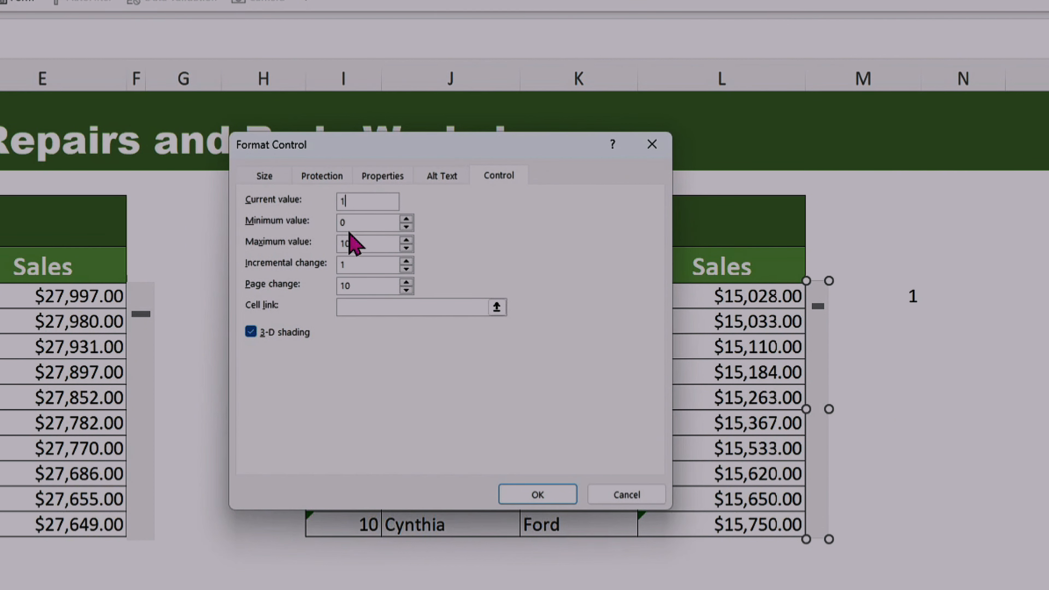
{"action": "left_click", "coordinate": [359, 225]}
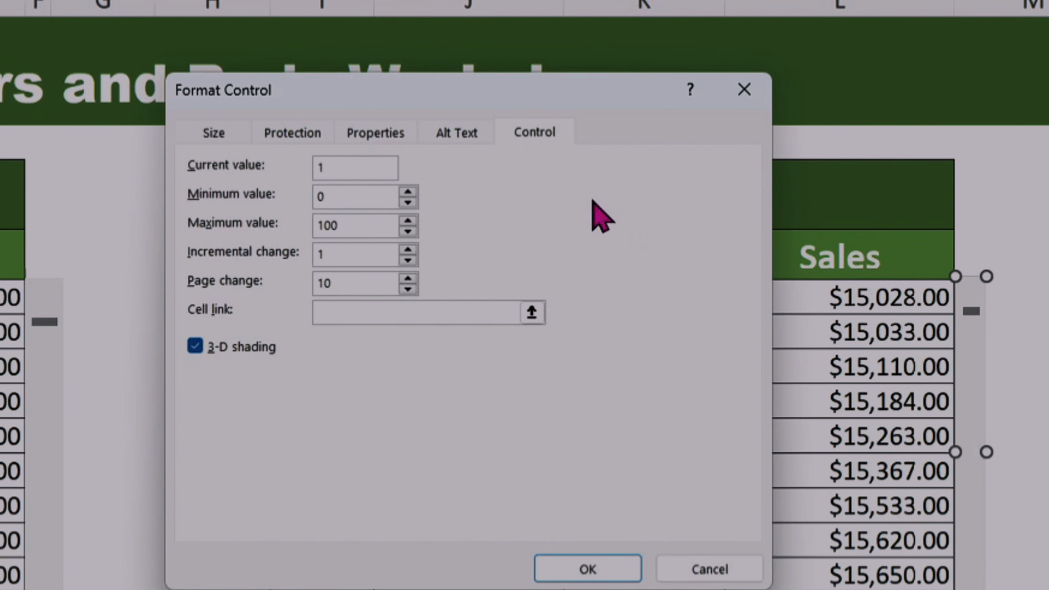
{"action": "key", "text": "BackSpace"}
{"action": "type", "text": "1"}
{"action": "left_click", "coordinate": [350, 226]}
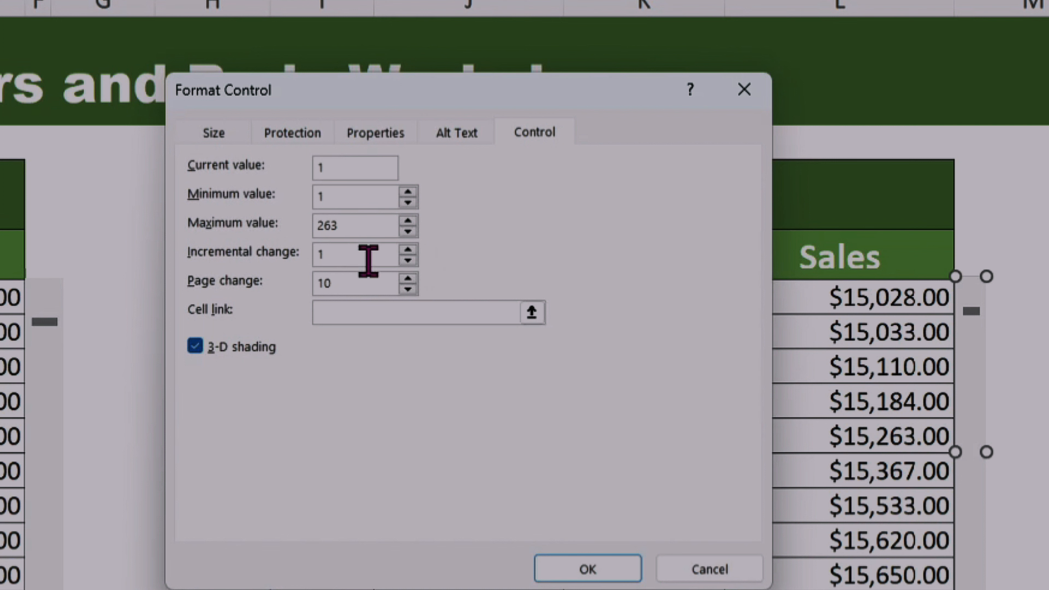
Step: Link the South Branch scroll bar to cell $M$5, apply the control settings and deselect the scroll bar
{"action": "left_click", "coordinate": [368, 309]}
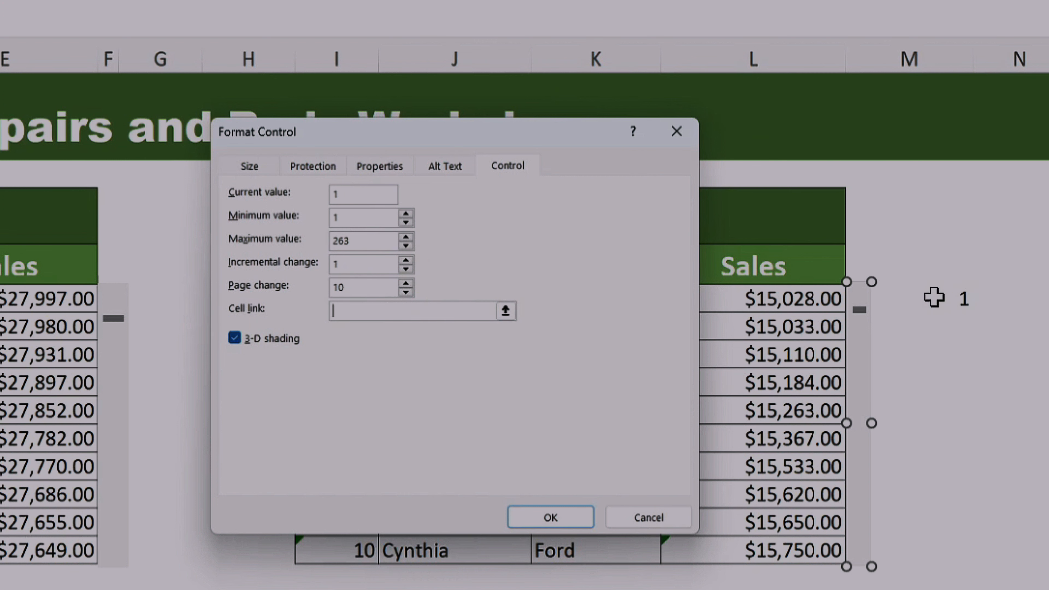
{"action": "left_click", "coordinate": [934, 297]}
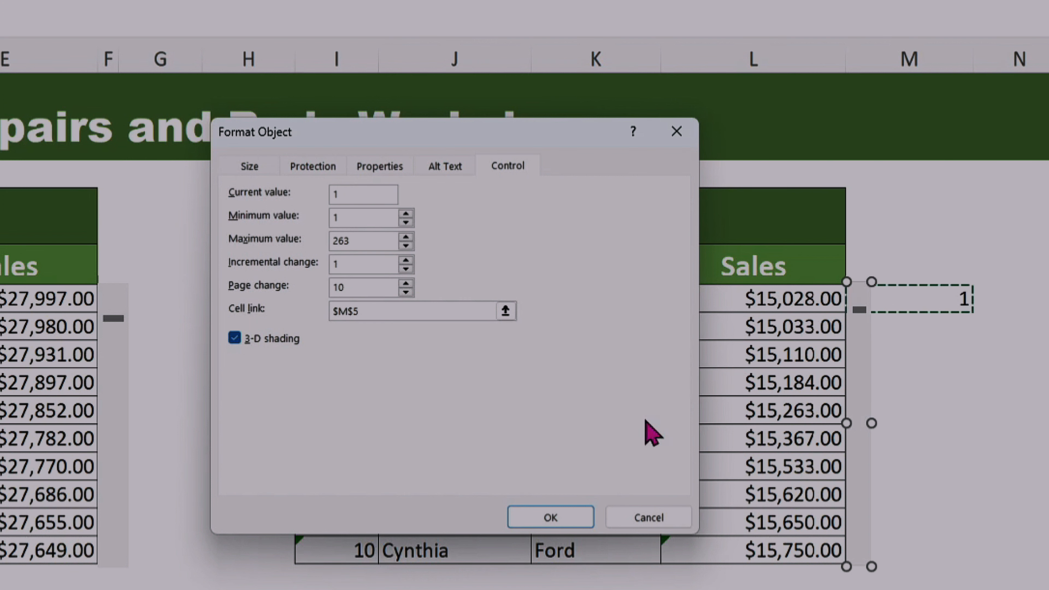
{"action": "left_click", "coordinate": [550, 521]}
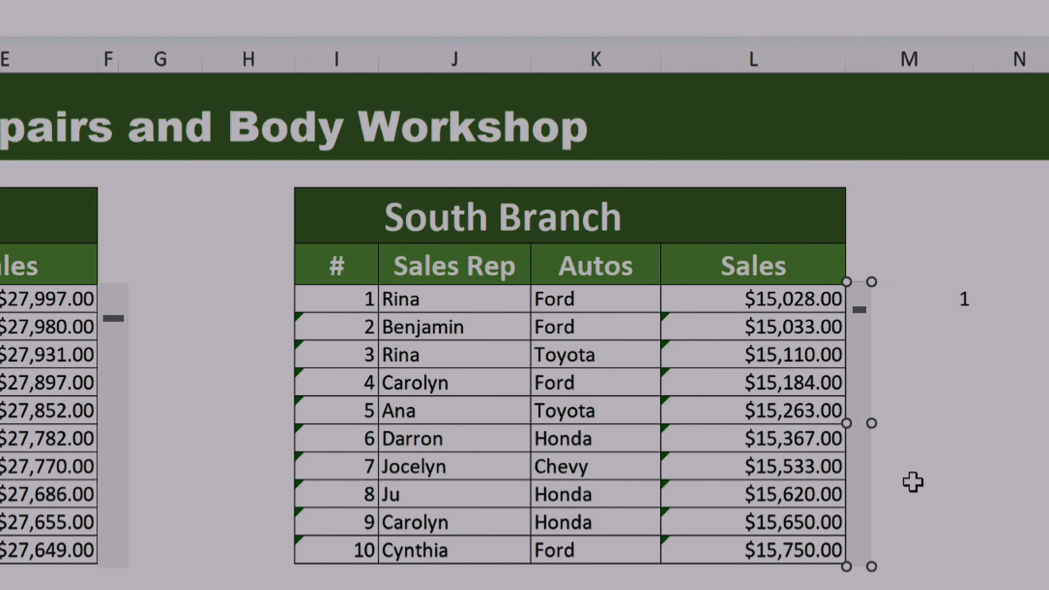
{"action": "left_click", "coordinate": [1007, 441]}
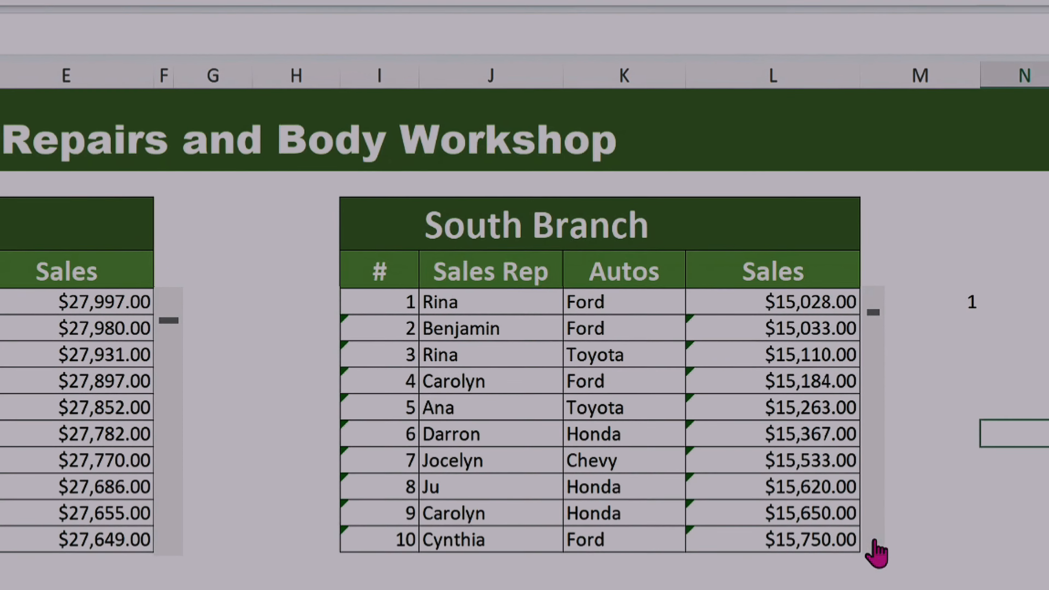
{"action": "left_click", "coordinate": [921, 520]}
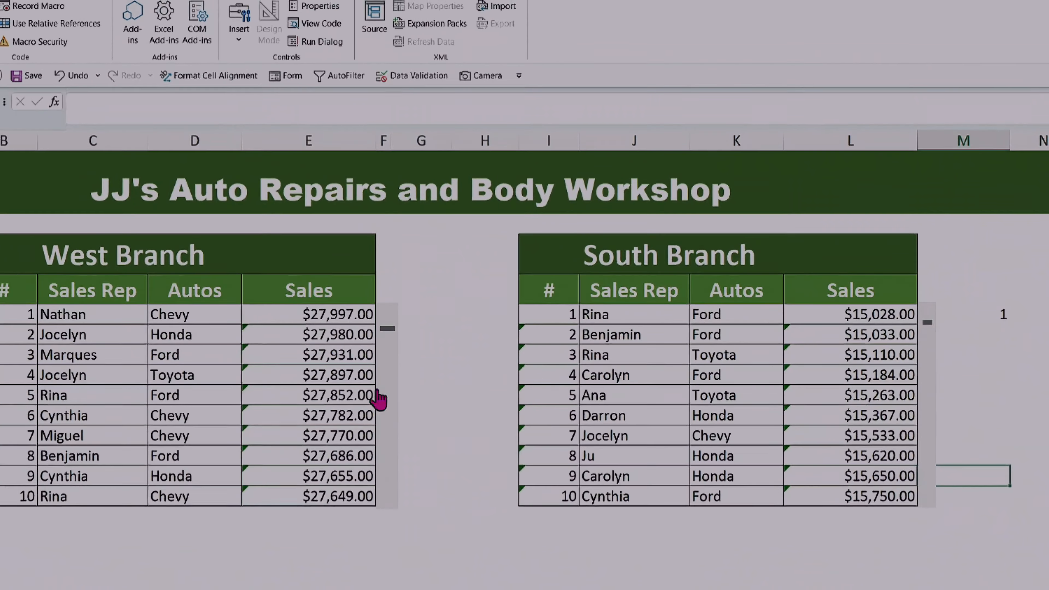
{"action": "left_click", "coordinate": [479, 332]}
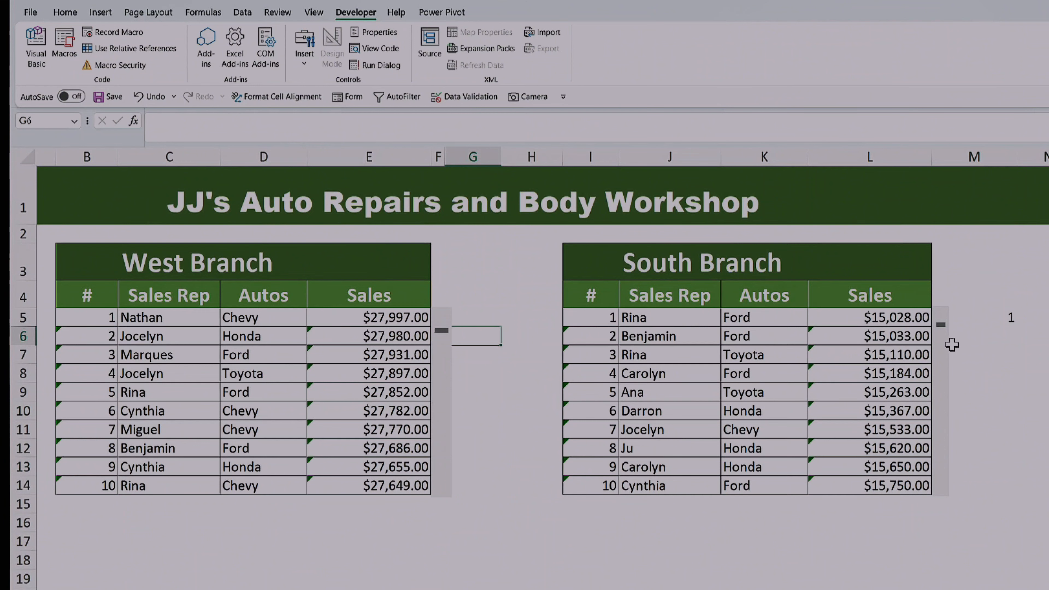
{"action": "left_click", "coordinate": [1001, 374]}
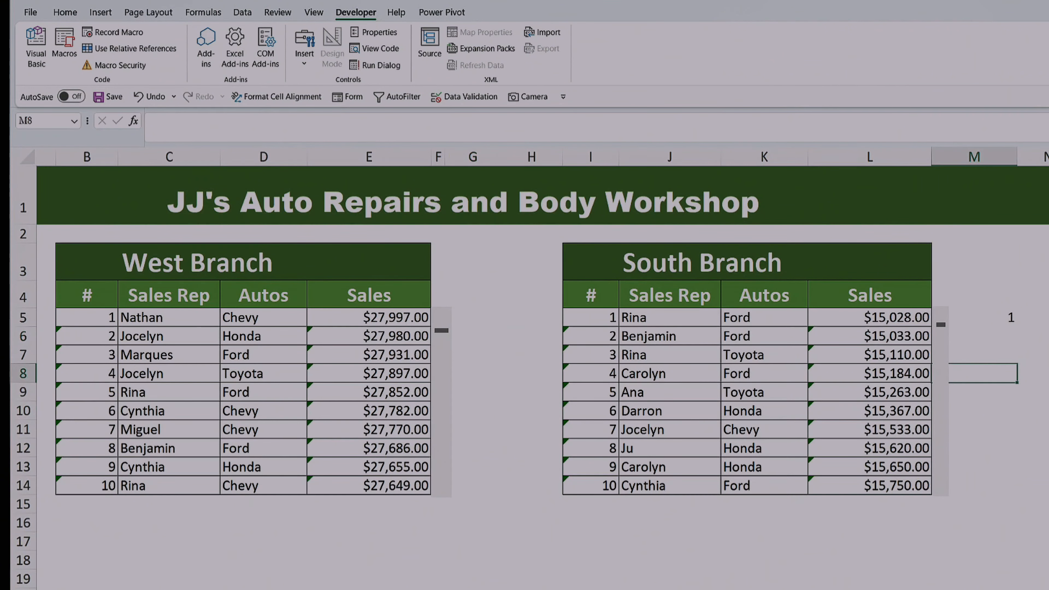
Step: Test the West Branch scroll bar by paging down past record 30 and stepping back up to start at record 18
{"action": "scroll", "coordinate": [543, 368], "scroll_direction": "left", "scroll_amount": 1}
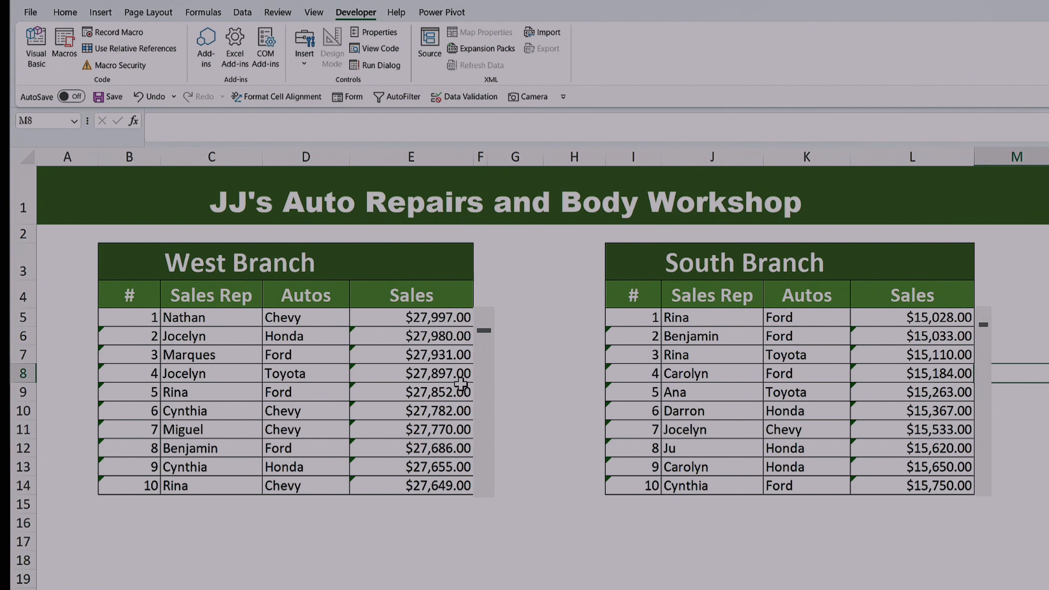
{"action": "left_click", "coordinate": [490, 390]}
{"action": "left_click", "coordinate": [490, 390]}
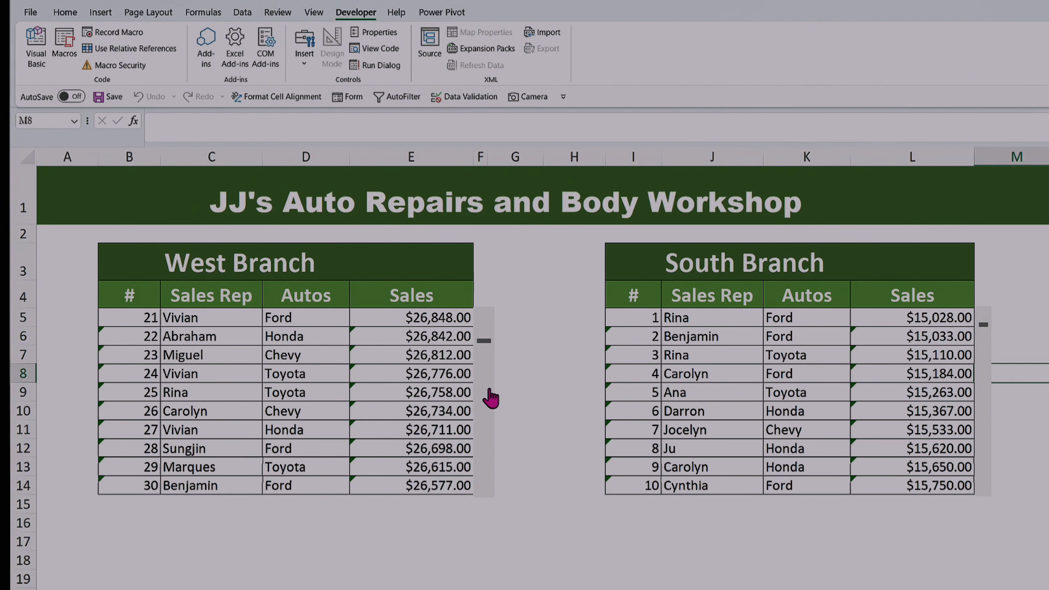
{"action": "left_click", "coordinate": [490, 390]}
{"action": "left_click", "coordinate": [482, 317]}
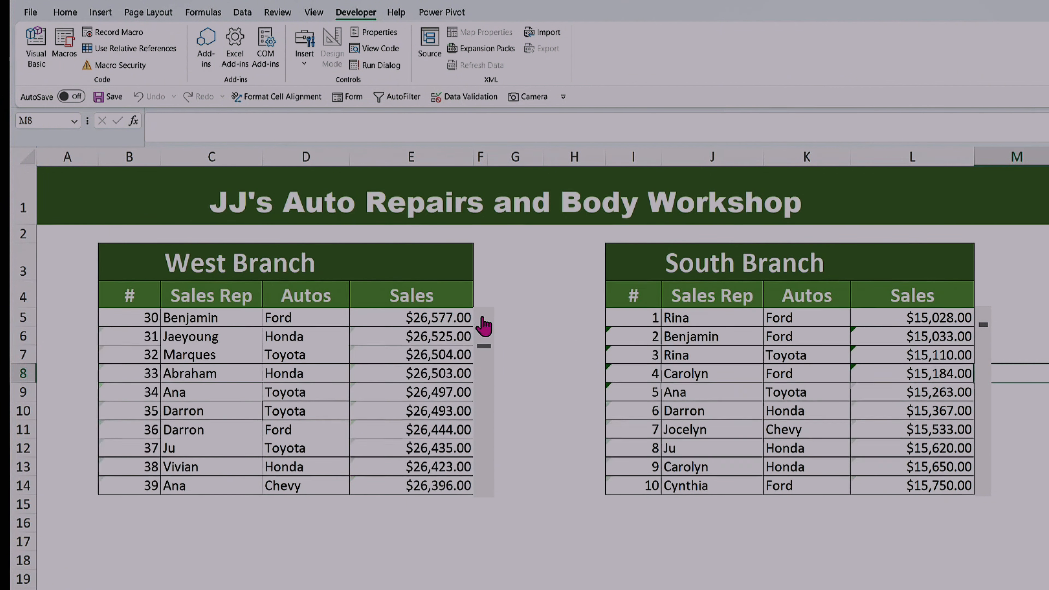
{"action": "left_click", "coordinate": [483, 317]}
{"action": "left_click", "coordinate": [482, 317]}
{"action": "left_click", "coordinate": [482, 317]}
{"action": "left_click", "coordinate": [482, 317]}
{"action": "left_click", "coordinate": [482, 318]}
{"action": "left_click", "coordinate": [485, 323]}
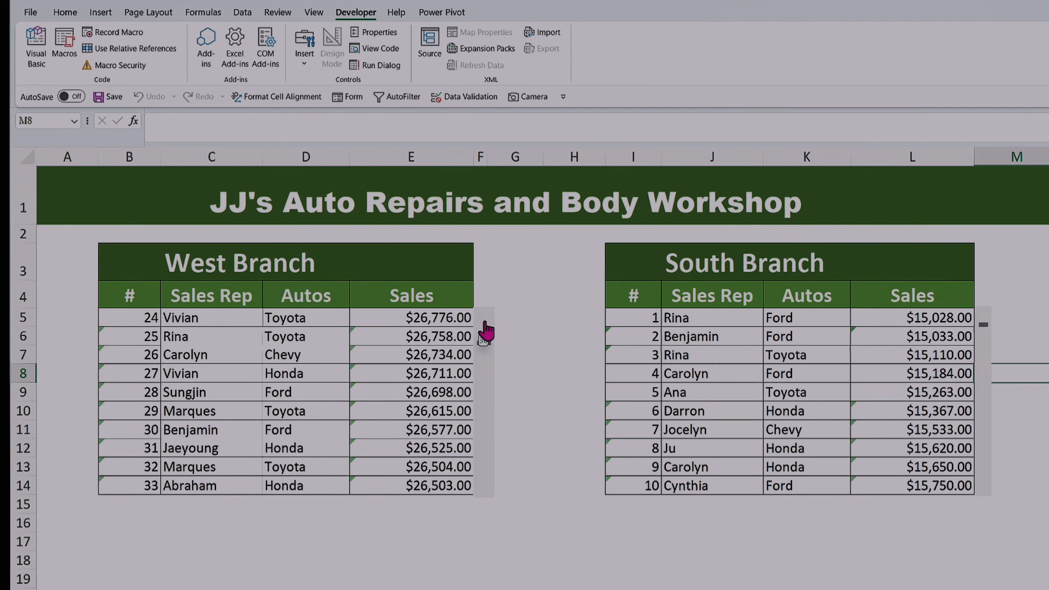
{"action": "left_click", "coordinate": [484, 323]}
{"action": "left_click", "coordinate": [484, 323]}
{"action": "left_click", "coordinate": [484, 323]}
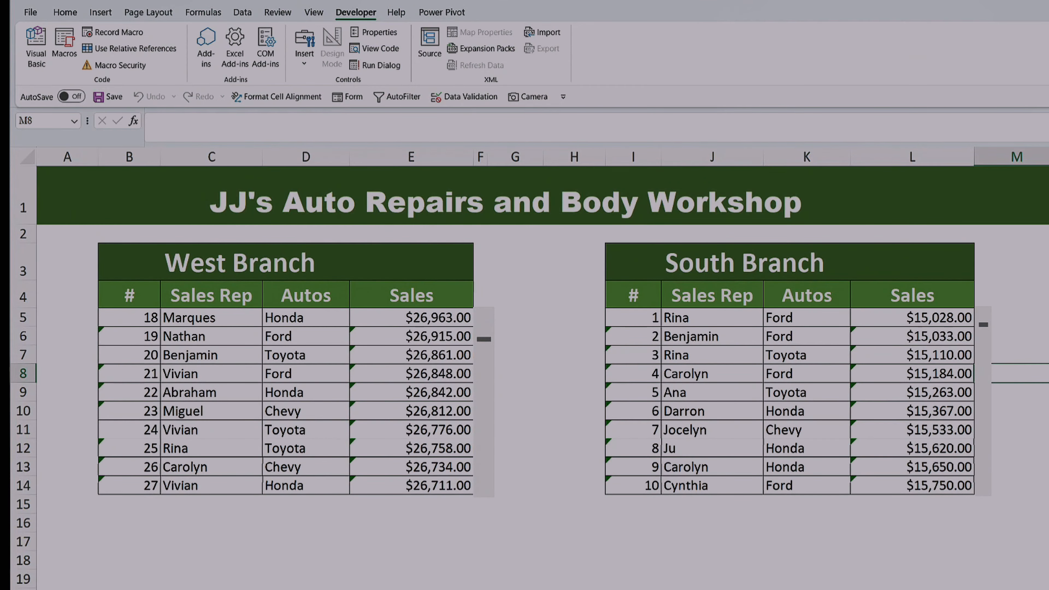
Step: Test the South Branch scroll bar by paging down to around record 40 and scrolling back to record 1
{"action": "left_click", "coordinate": [985, 342]}
{"action": "left_click", "coordinate": [982, 363]}
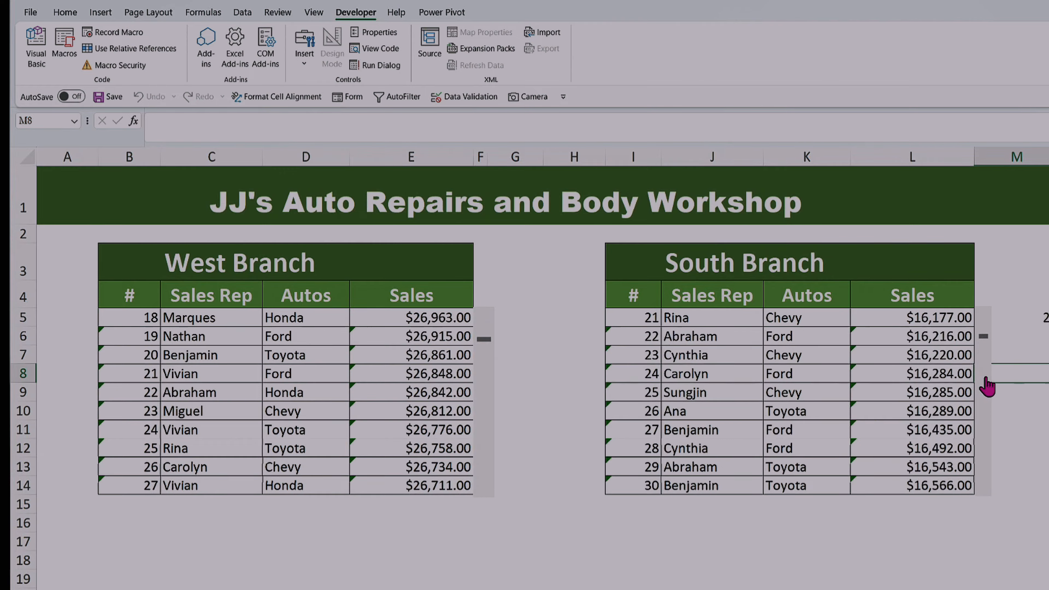
{"action": "left_click", "coordinate": [983, 363]}
{"action": "left_click", "coordinate": [982, 363]}
{"action": "left_click", "coordinate": [985, 318]}
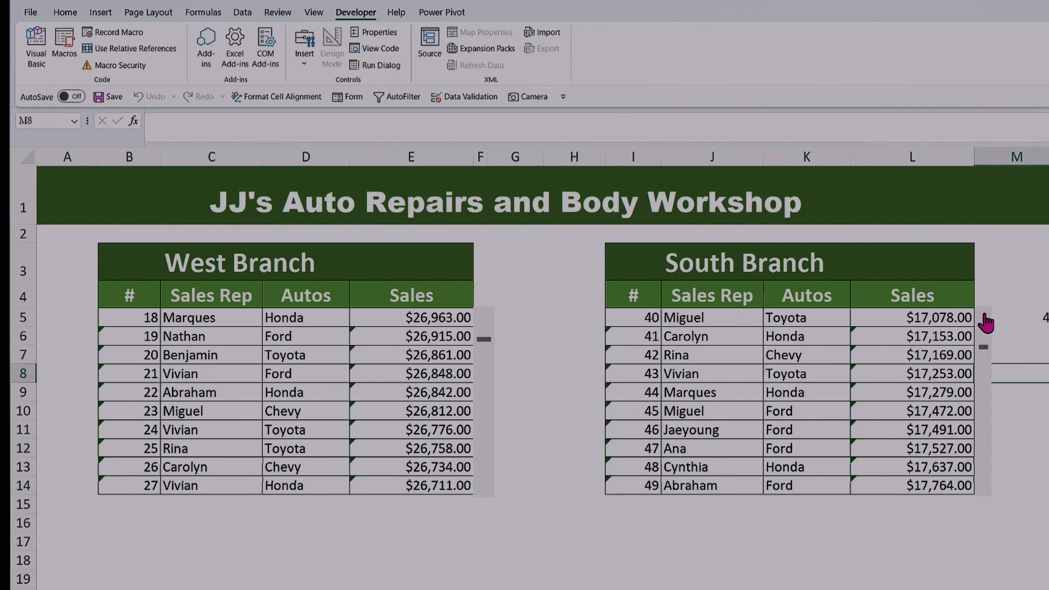
{"action": "left_click", "coordinate": [984, 318]}
{"action": "left_click", "coordinate": [985, 318]}
{"action": "left_click", "coordinate": [984, 318]}
{"action": "left_click", "coordinate": [985, 320]}
{"action": "left_click", "coordinate": [986, 320]}
{"action": "left_click", "coordinate": [986, 320]}
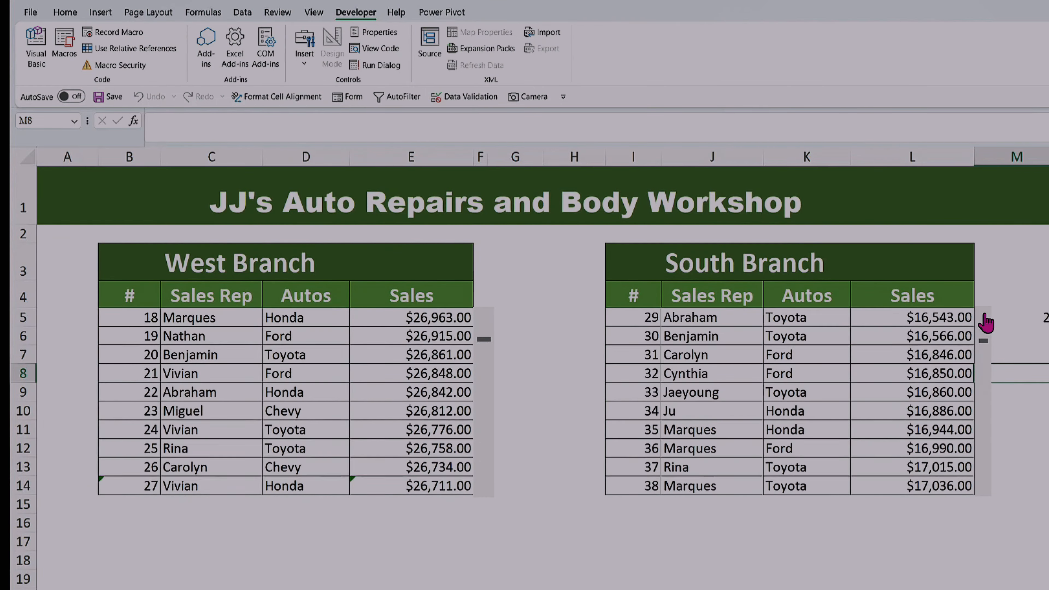
{"action": "left_click_drag", "start_coordinate": [984, 349], "coordinate": [987, 320]}
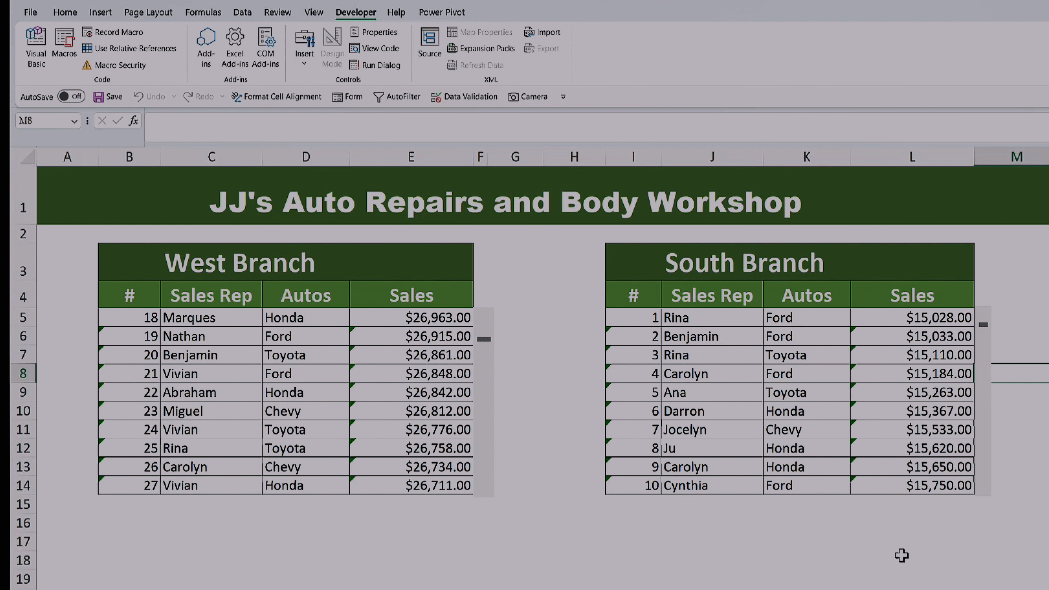
Step: Select empty cell J18 below the South Branch table and bring up the cell formatting commands
{"action": "left_click", "coordinate": [707, 554]}
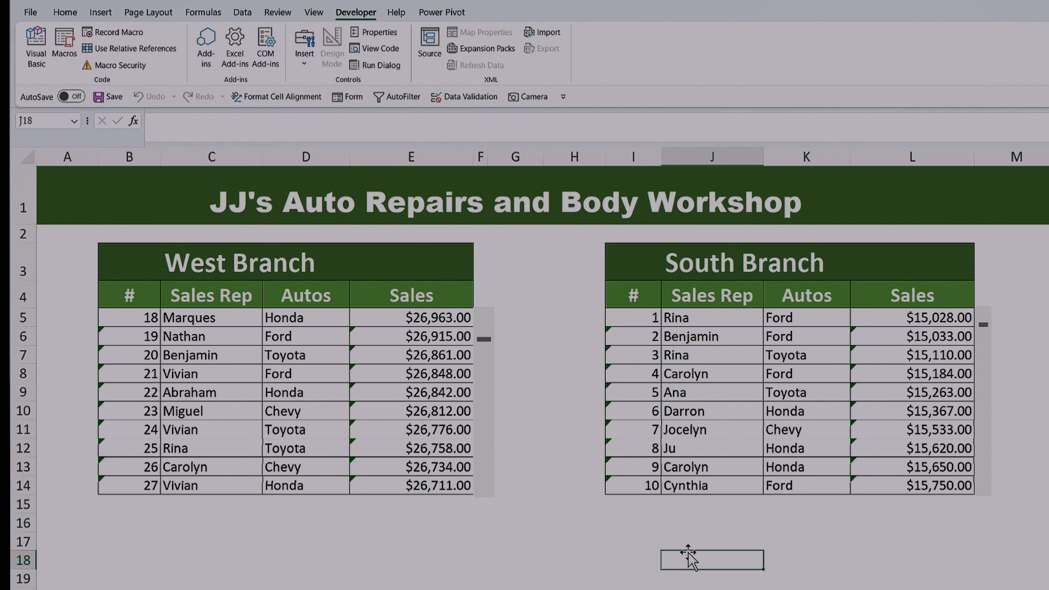
{"action": "left_click", "coordinate": [66, 12]}
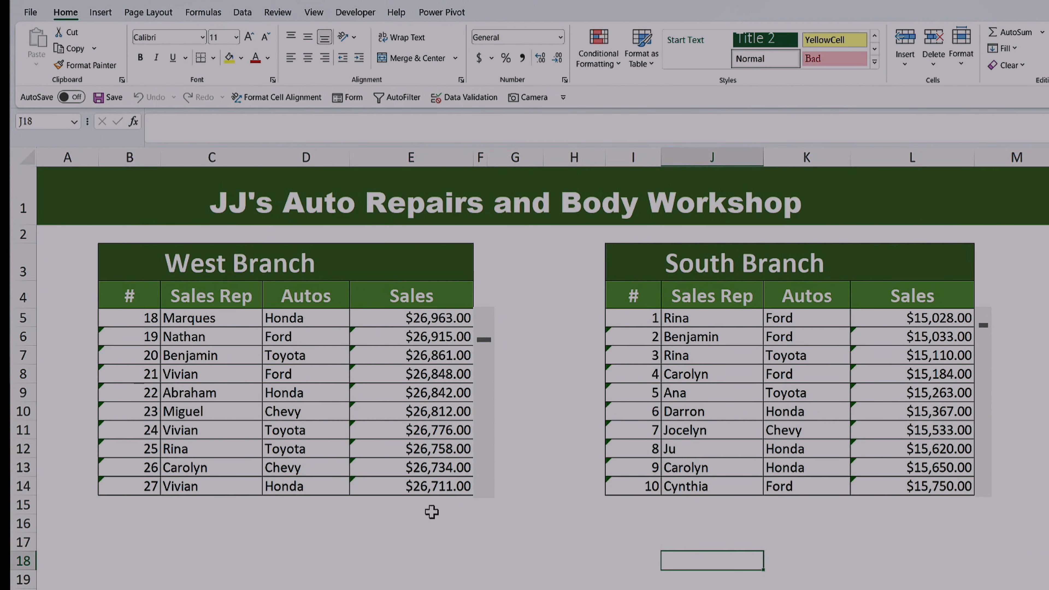